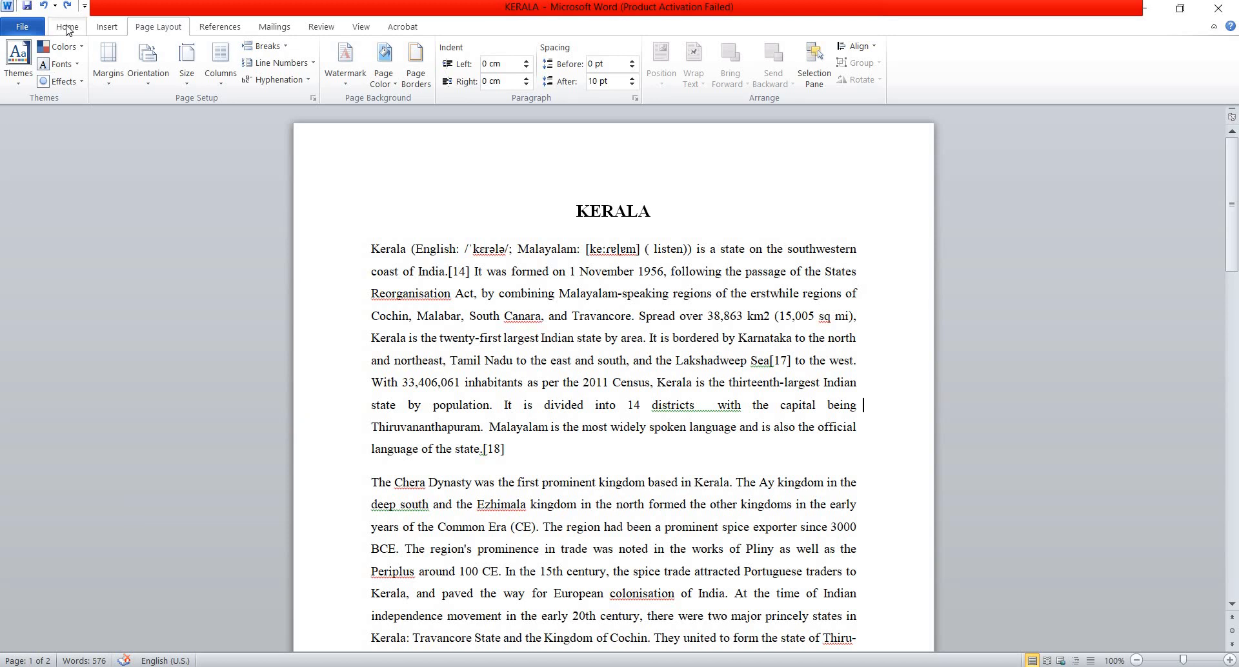
Insert the built-in Blank header on the page and enter KERALA as its text
{"action": "left_click", "coordinate": [66, 29]}
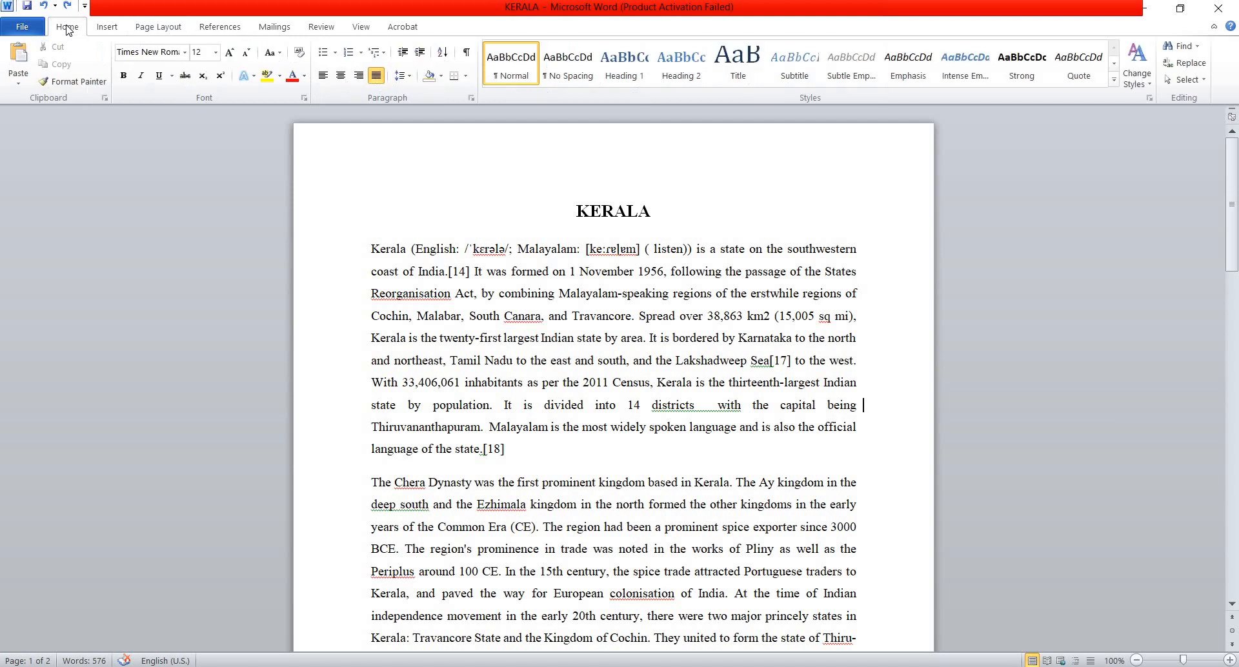
{"action": "left_click", "coordinate": [107, 29]}
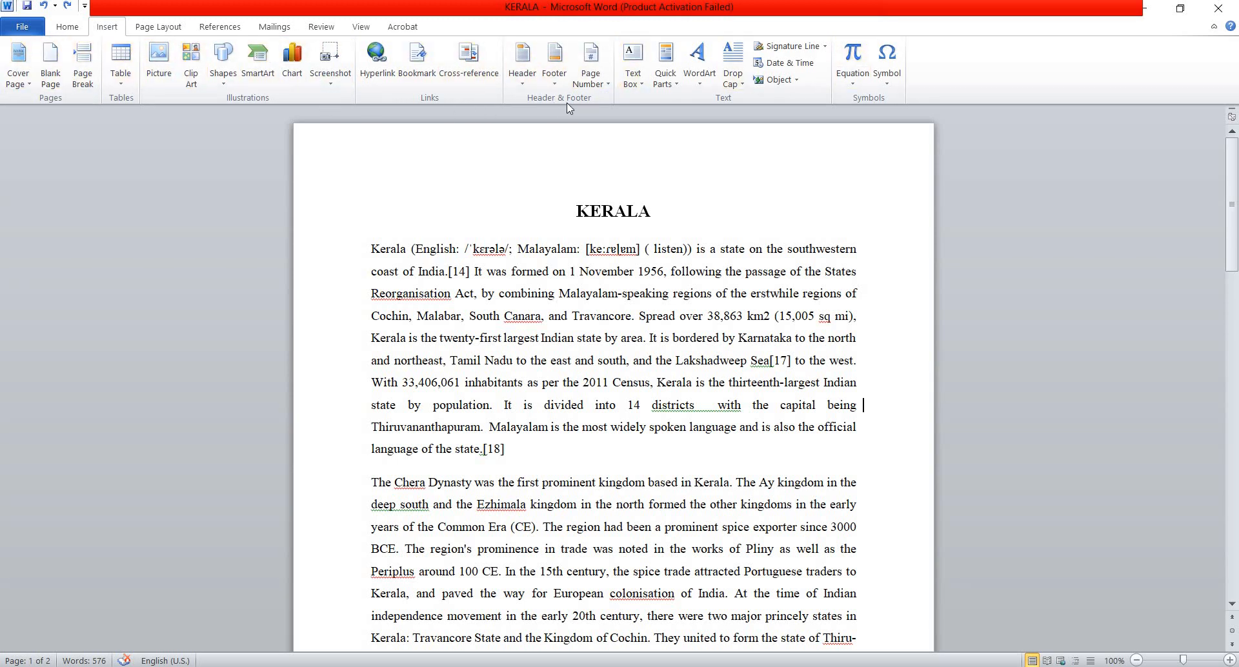
{"action": "left_click", "coordinate": [525, 78]}
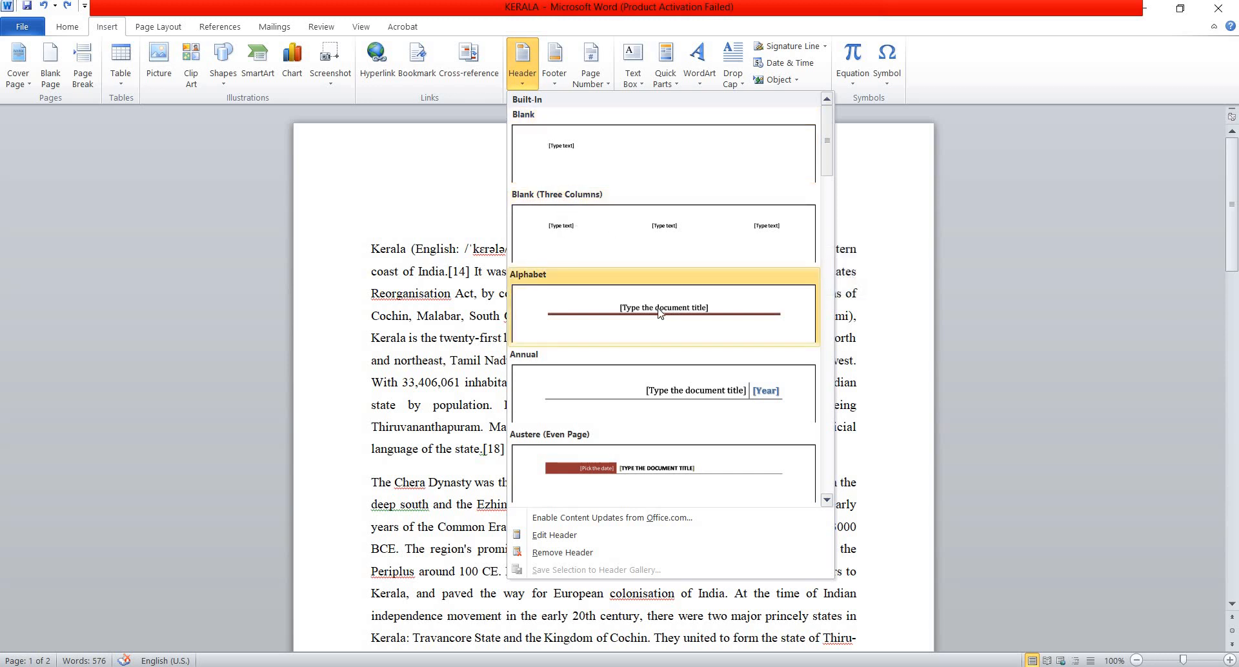
{"action": "scroll", "coordinate": [639, 393], "scroll_direction": "down", "scroll_amount": 3}
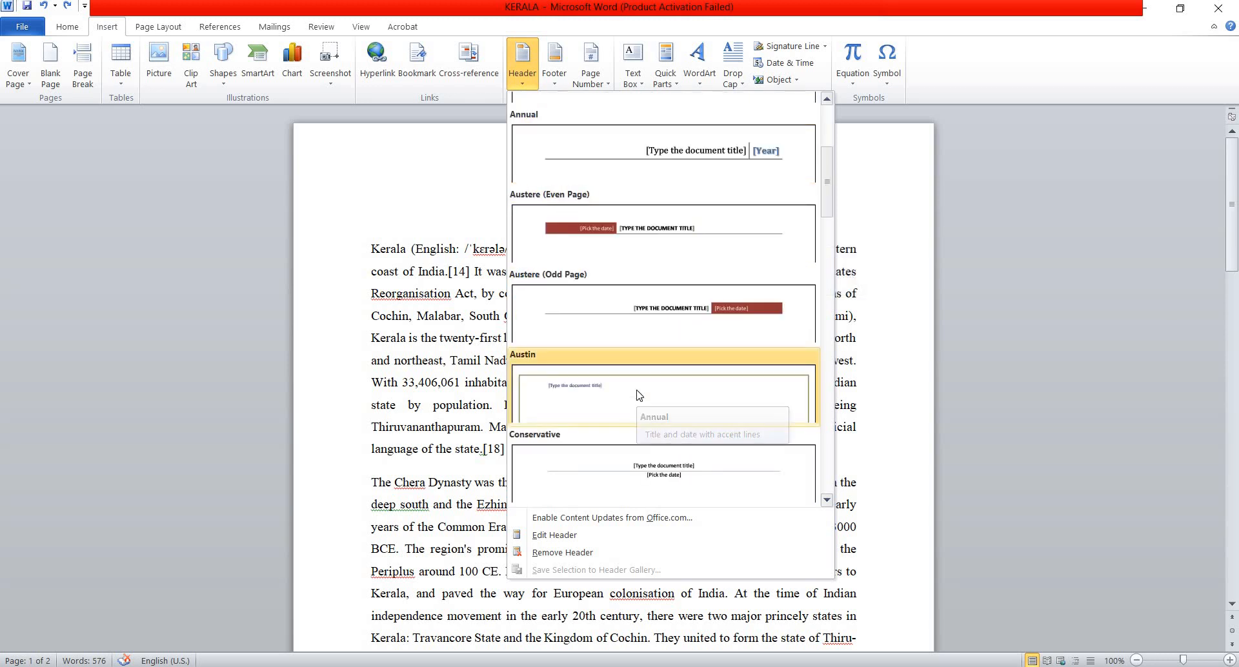
{"action": "scroll", "coordinate": [637, 395], "scroll_direction": "down", "scroll_amount": 3}
{"action": "scroll", "coordinate": [639, 395], "scroll_direction": "down", "scroll_amount": 3}
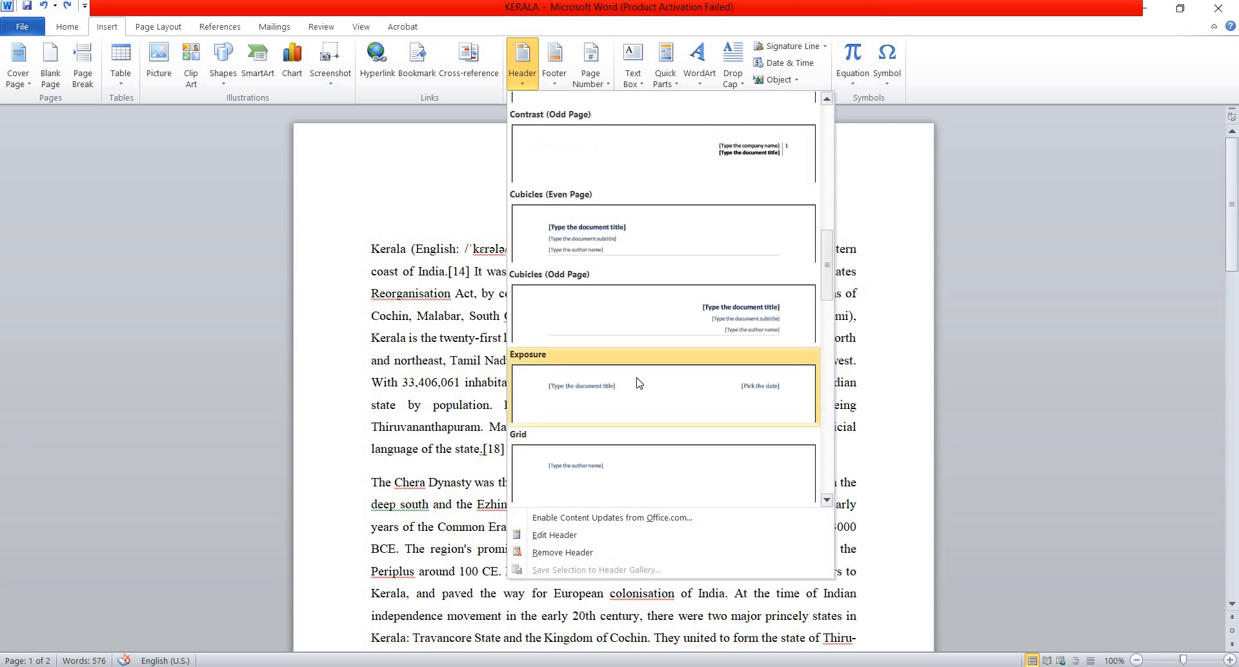
{"action": "scroll", "coordinate": [639, 384], "scroll_direction": "down", "scroll_amount": 1}
{"action": "scroll", "coordinate": [639, 384], "scroll_direction": "up", "scroll_amount": 4}
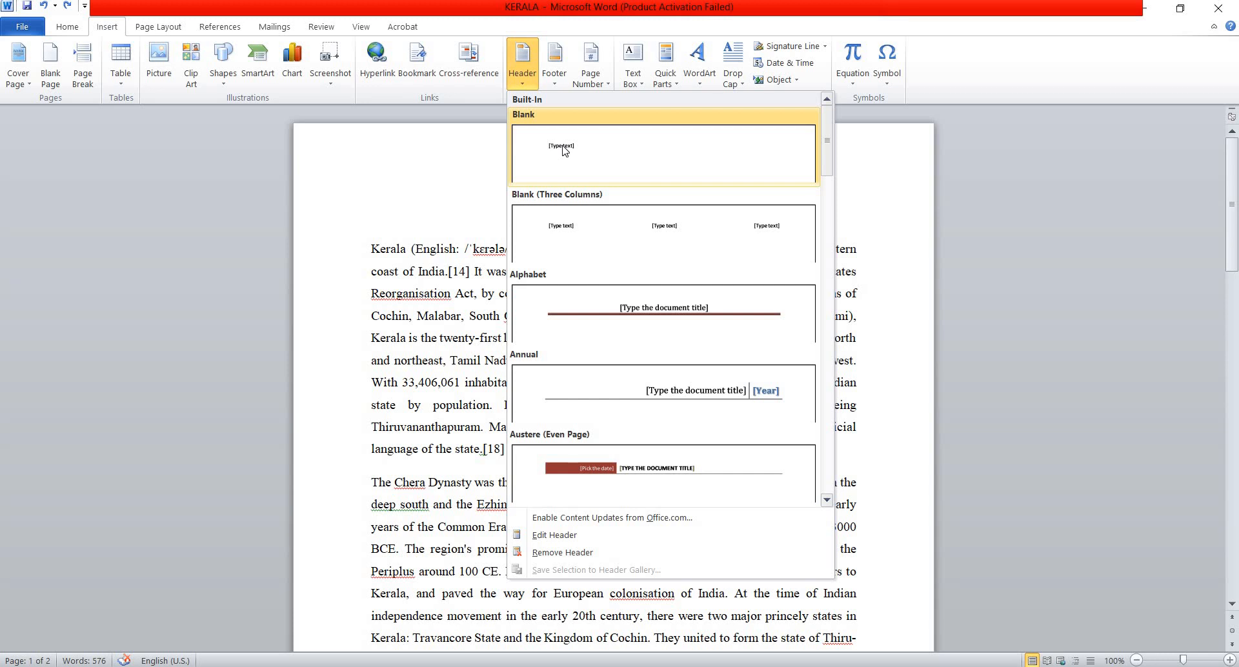
{"action": "left_click", "coordinate": [563, 150]}
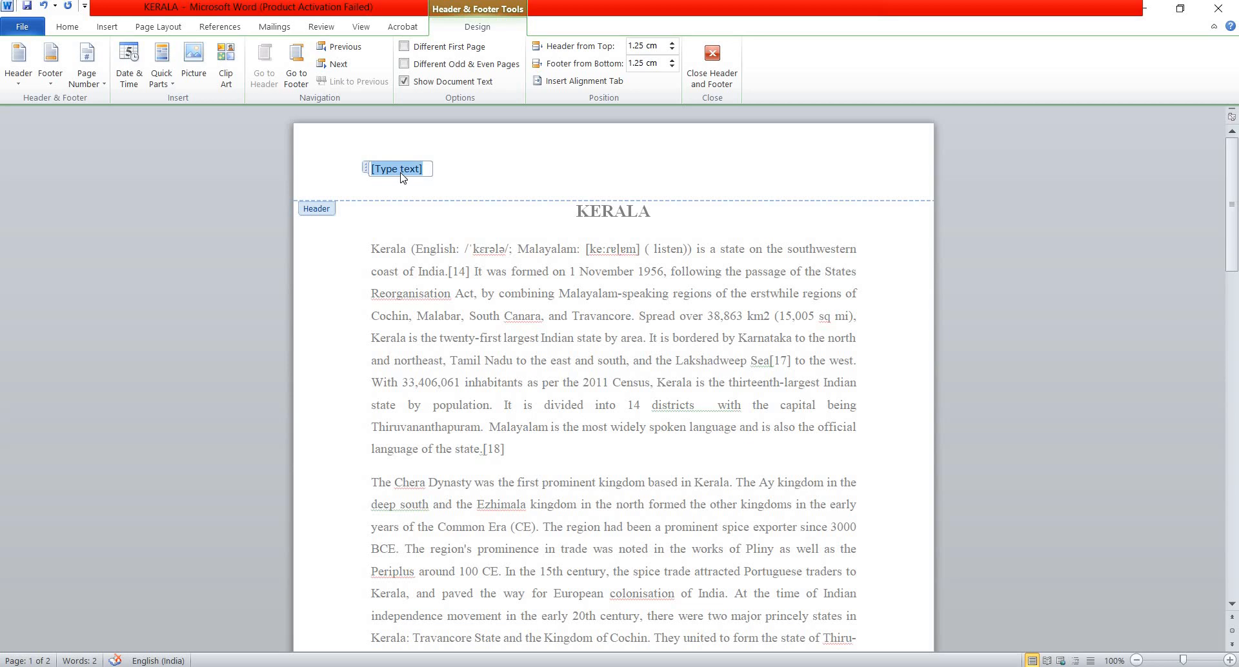
{"action": "type", "text": "KERALA"}
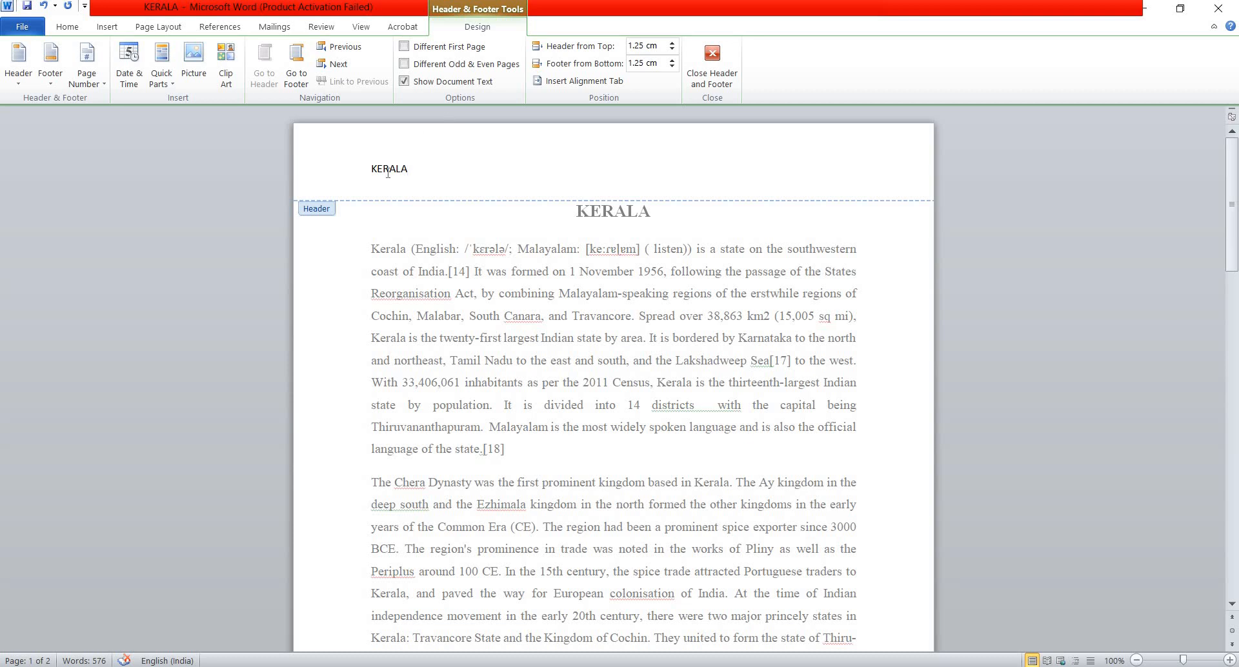
Format the KERALA header text as 12 pt Times New Roman
{"action": "left_click", "coordinate": [69, 26]}
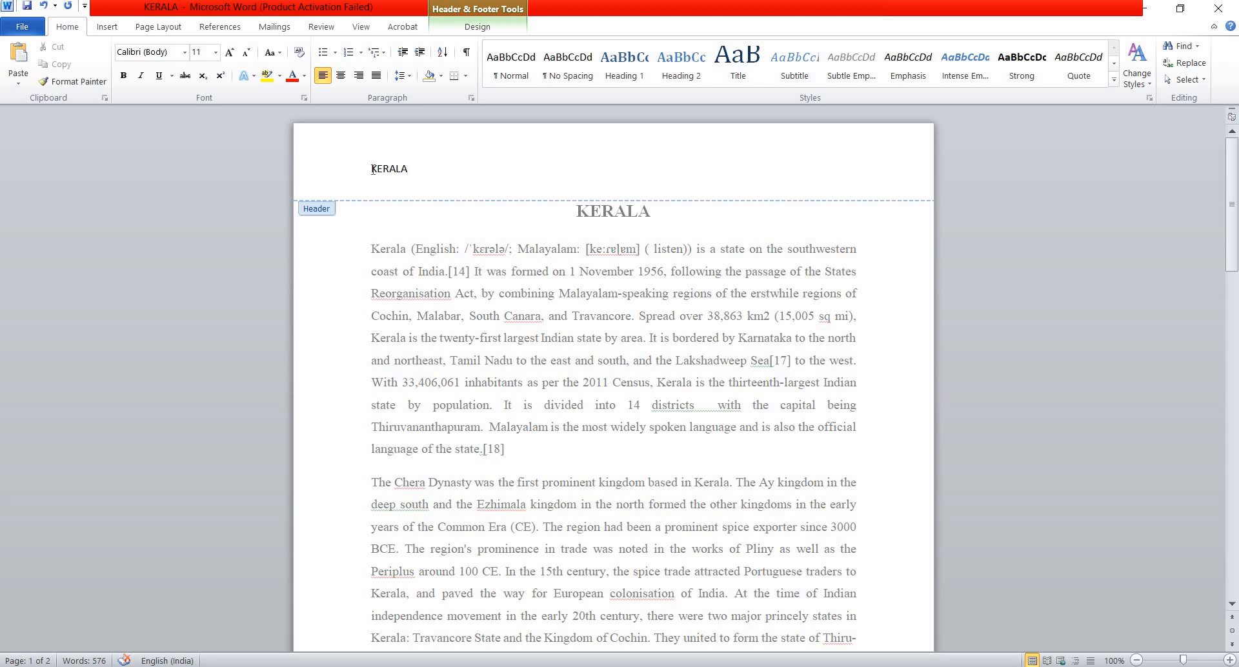
{"action": "triple_click", "coordinate": [394, 168]}
{"action": "left_click", "coordinate": [216, 52]}
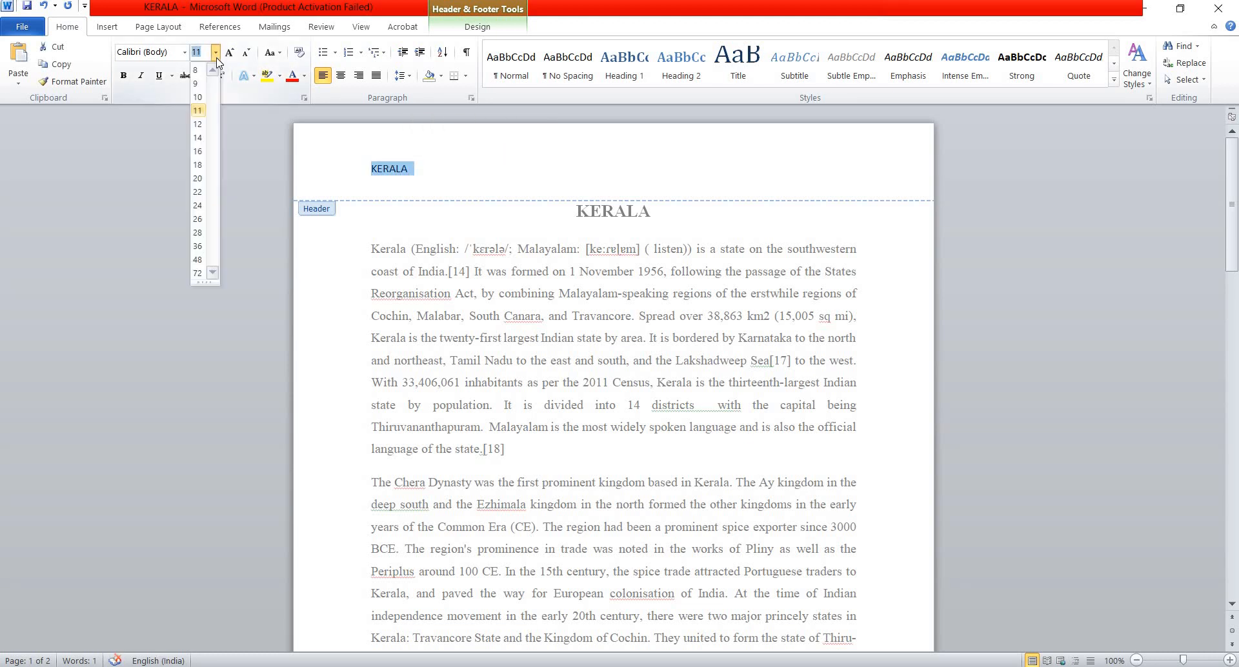
{"action": "left_click", "coordinate": [185, 52]}
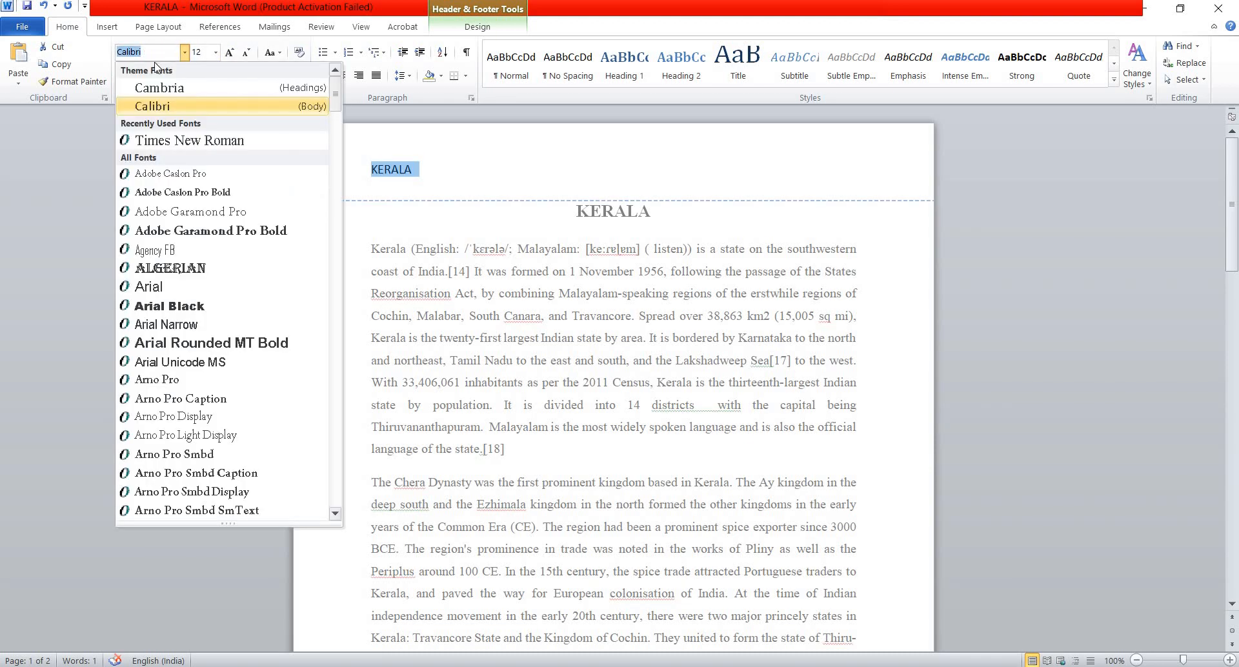
{"action": "left_click", "coordinate": [171, 142]}
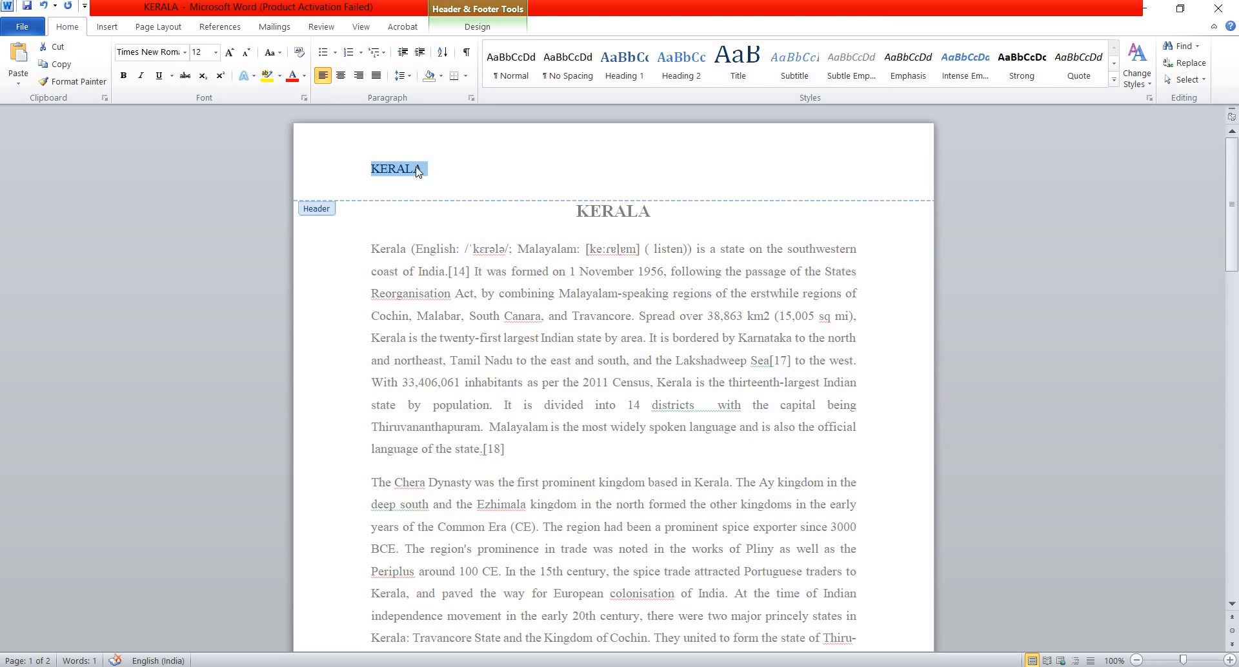
Try centred, right and justified alignment on the KERALA header text, ending with left alignment
{"action": "left_click", "coordinate": [341, 76]}
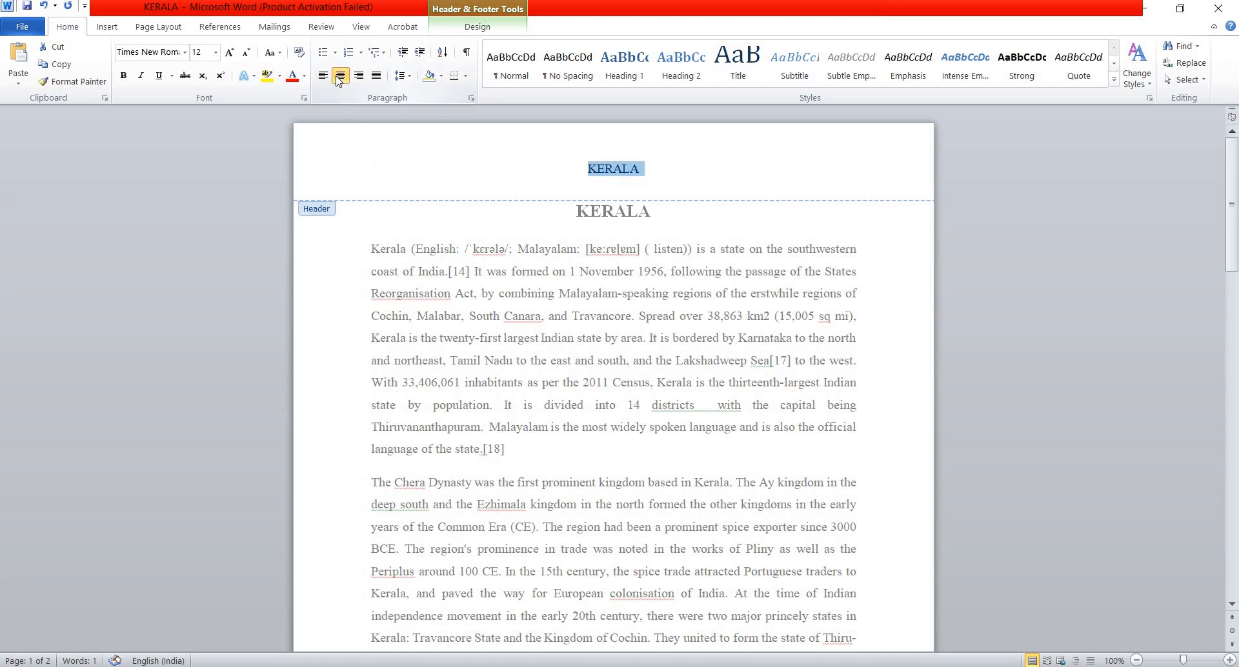
{"action": "left_click", "coordinate": [358, 76]}
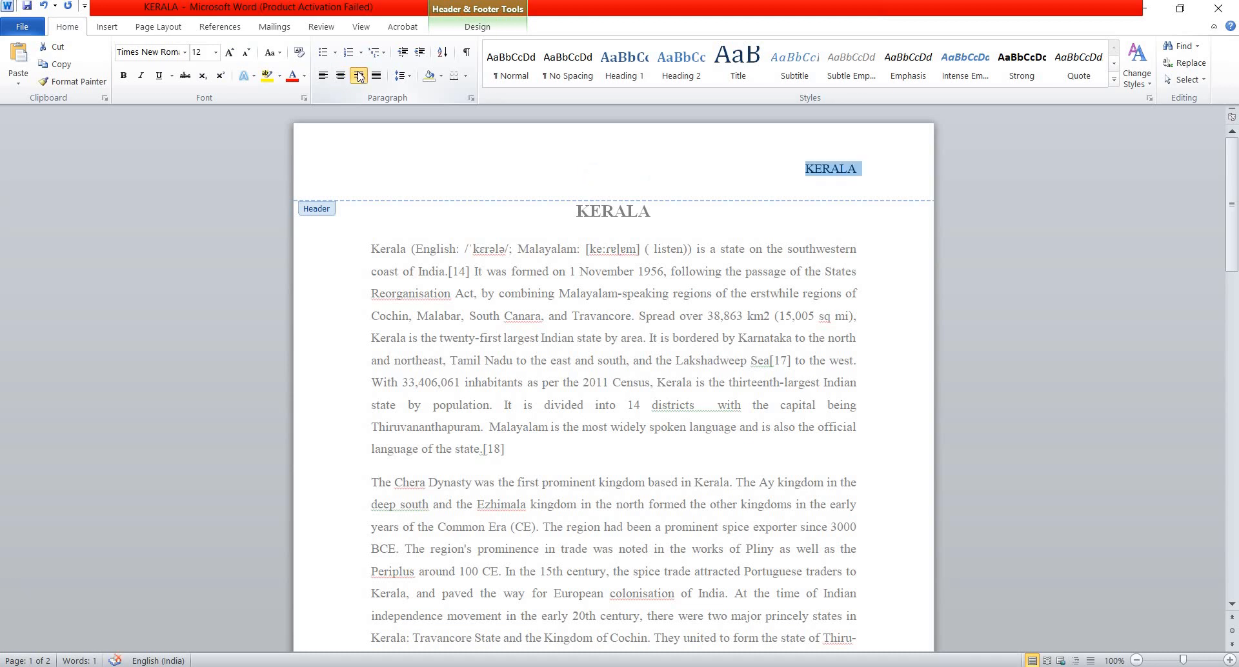
{"action": "left_click", "coordinate": [375, 75]}
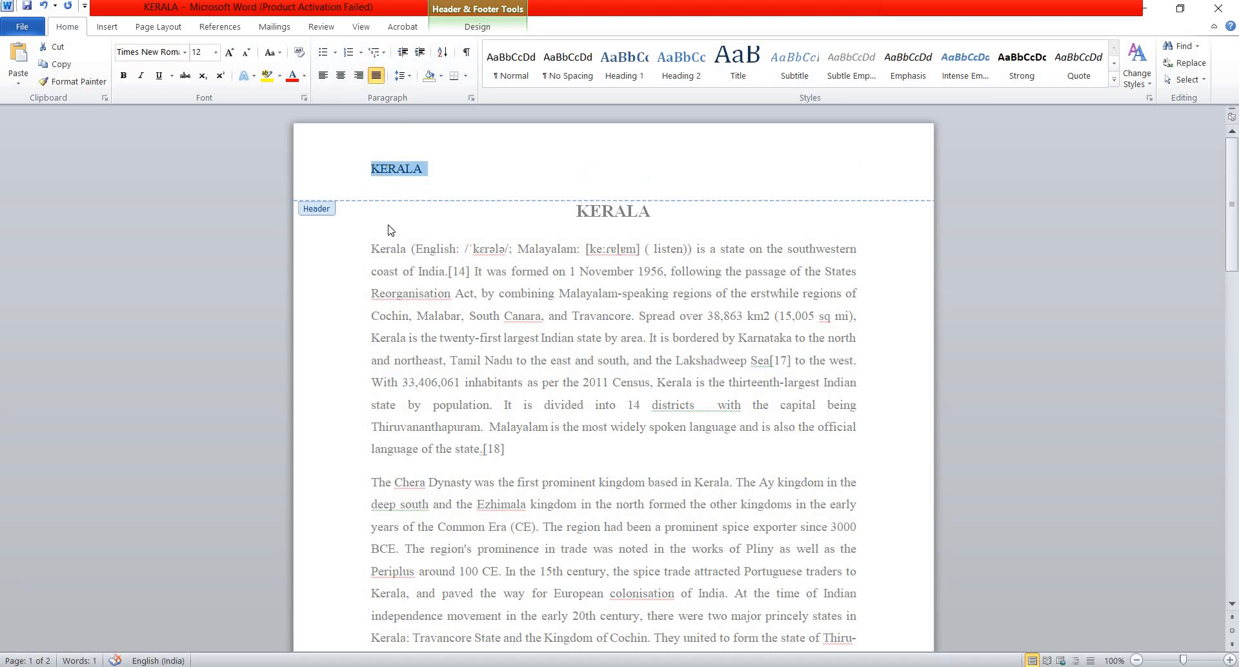
{"action": "left_click", "coordinate": [323, 75]}
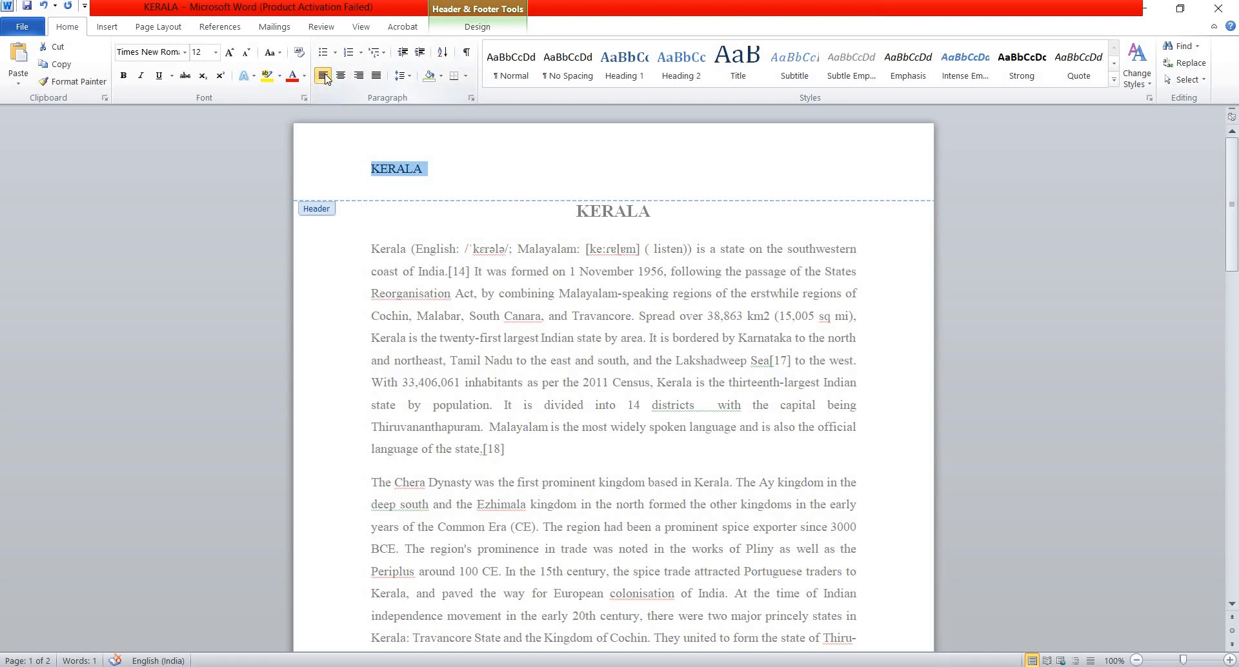
{"action": "left_click", "coordinate": [376, 76]}
{"action": "left_click", "coordinate": [323, 76]}
Italicize the KERALA header text and return to editing the document body
{"action": "left_click", "coordinate": [140, 76]}
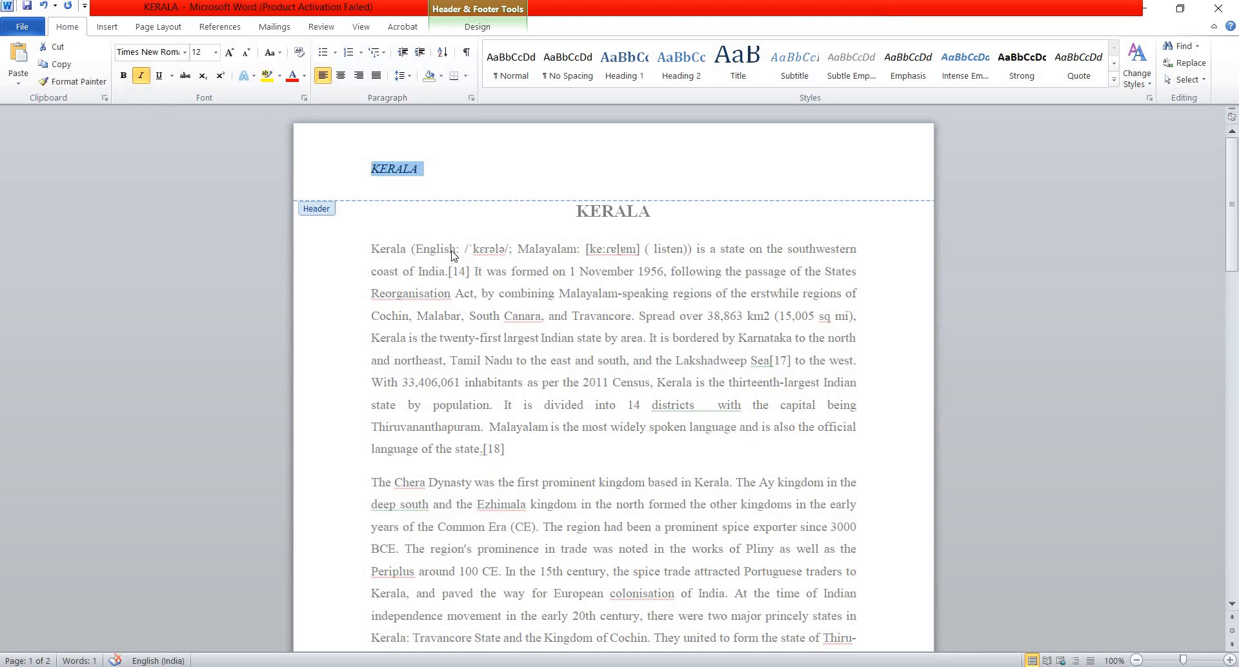
{"action": "double_click", "coordinate": [478, 323]}
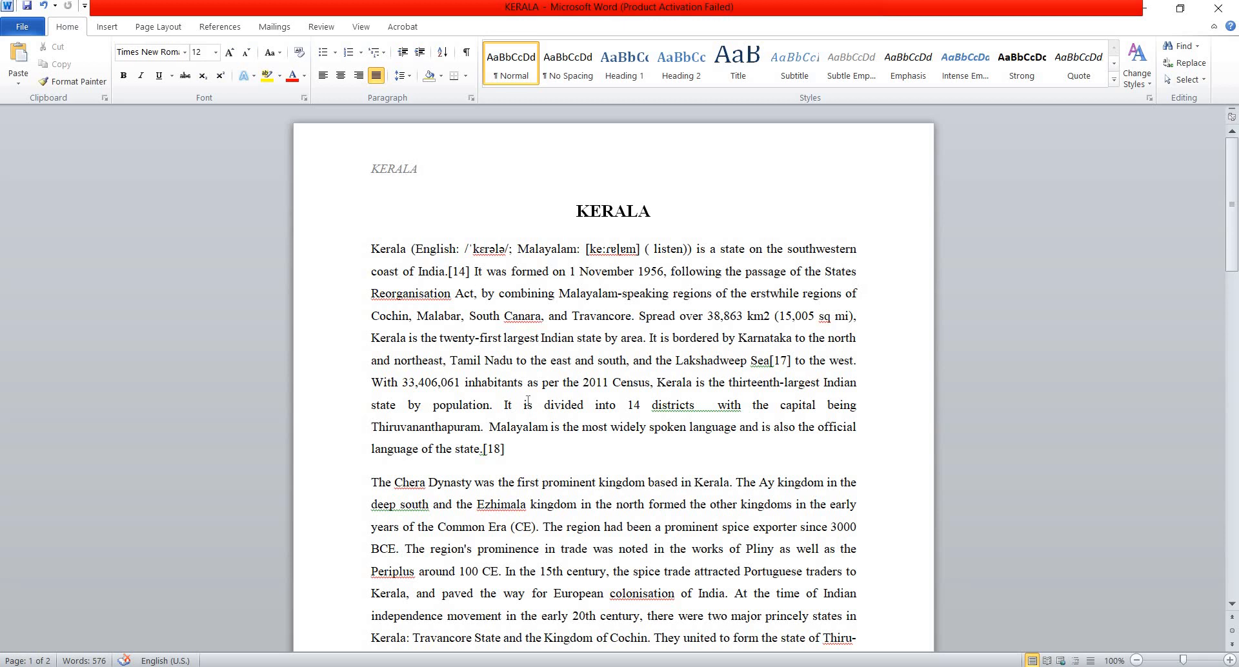
Insert the built-in Blank footer and enter CHAPTER NO: as its text
{"action": "scroll", "coordinate": [538, 427], "scroll_direction": "down", "scroll_amount": 5}
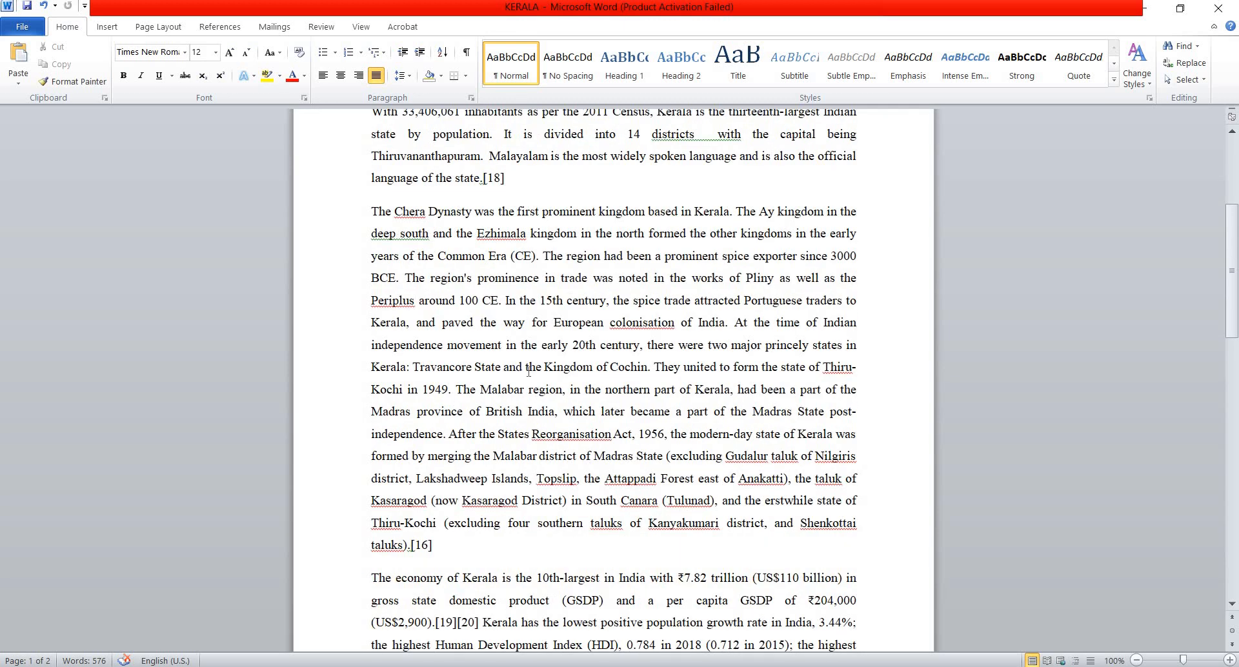
{"action": "scroll", "coordinate": [524, 359], "scroll_direction": "down", "scroll_amount": 2}
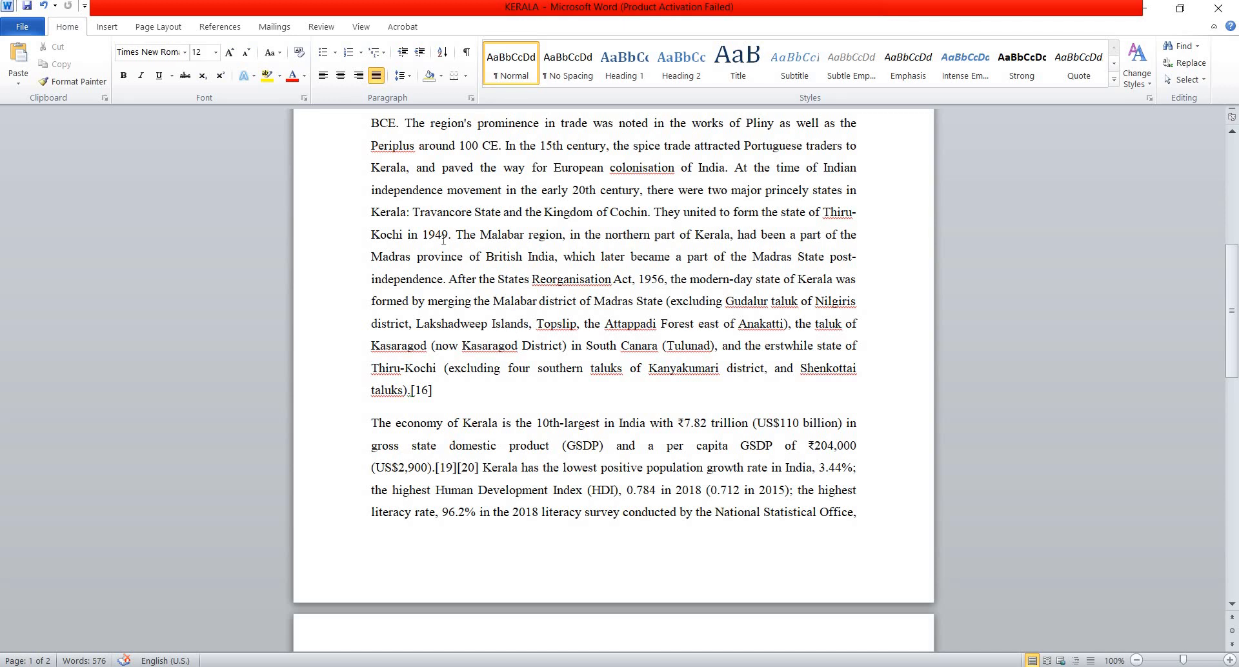
{"action": "left_click", "coordinate": [108, 26]}
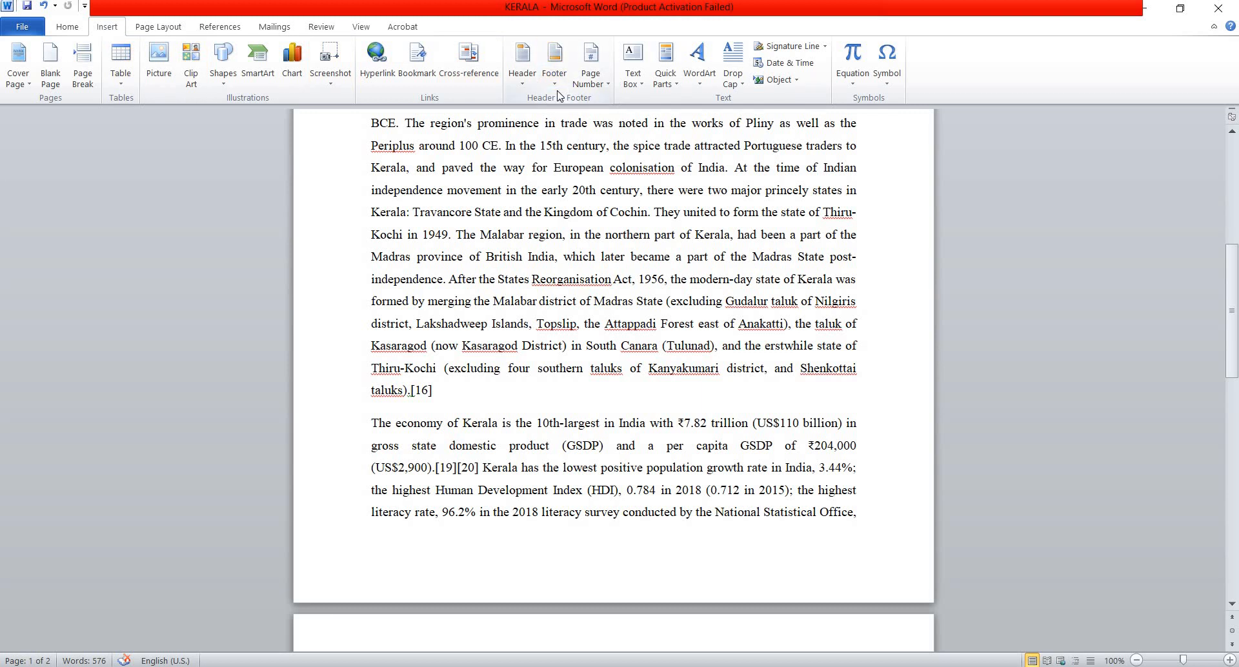
{"action": "left_click", "coordinate": [557, 81]}
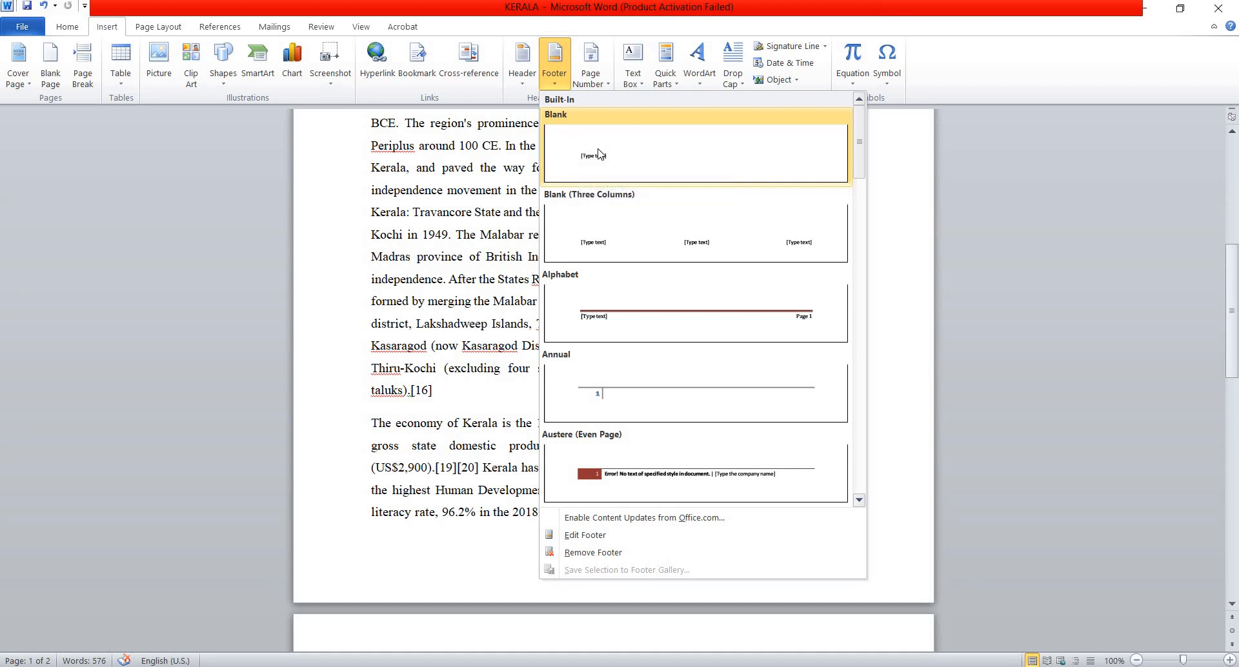
{"action": "left_click", "coordinate": [578, 149]}
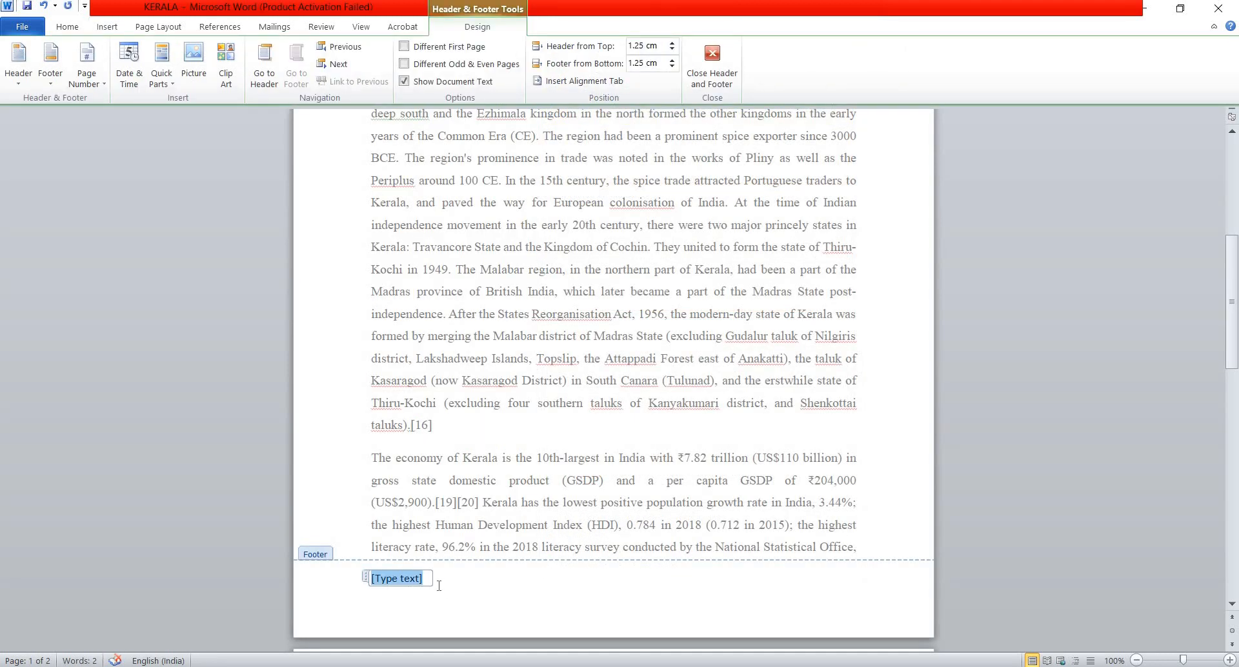
{"action": "type", "text": "CH"}
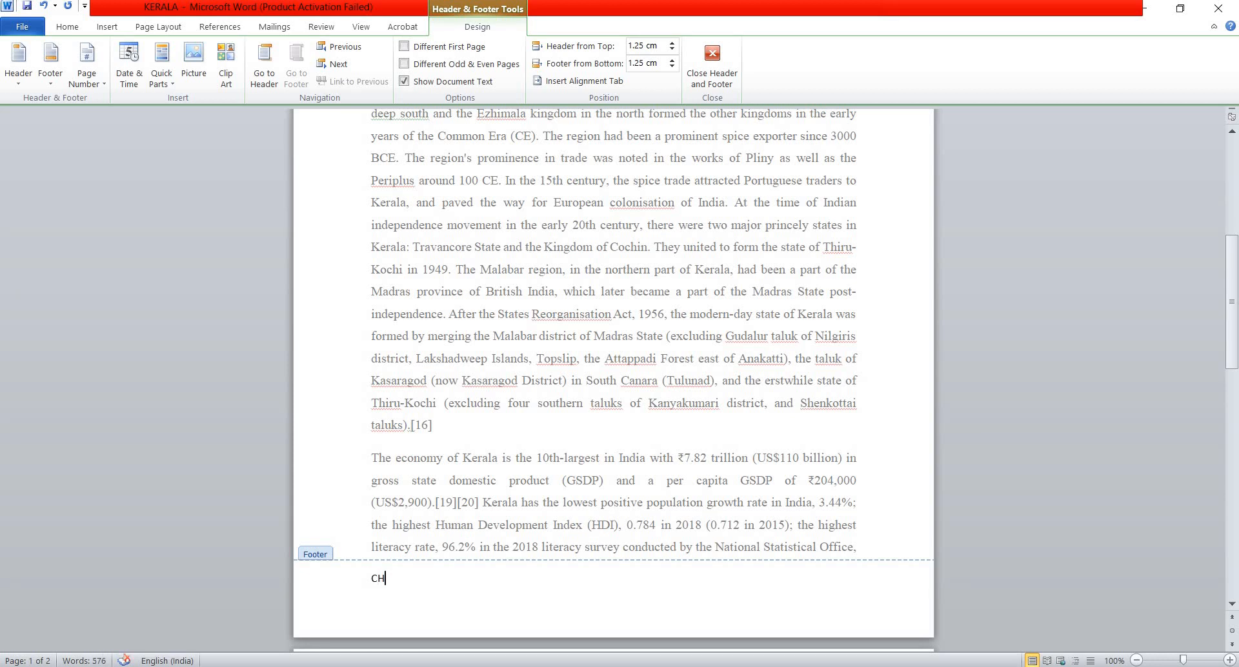
{"action": "type", "text": "APTER NO;"}
{"action": "key", "text": "BackSpace"}
Format the CHAPTER NO: footer text as 12 pt Times New Roman
{"action": "mouse_move", "coordinate": [368, 578]}
{"action": "left_mouse_down"}
{"action": "mouse_move", "coordinate": [444, 579]}
{"action": "mouse_move", "coordinate": [368, 580]}
{"action": "left_mouse_up"}
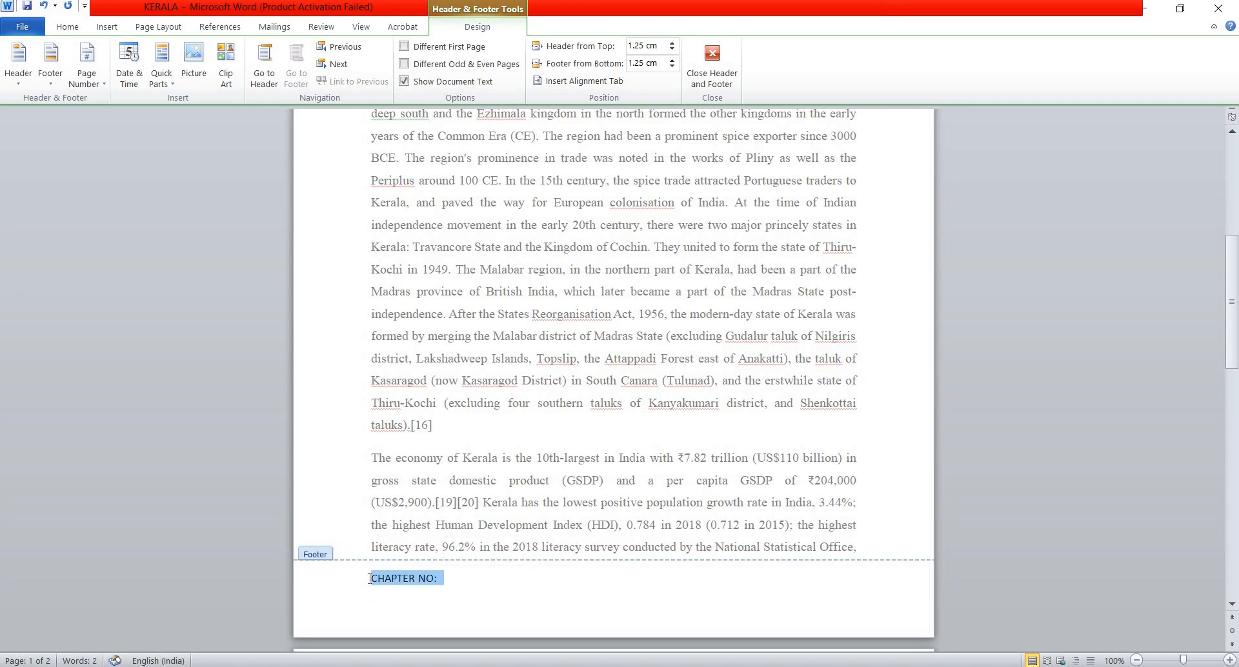
{"action": "left_click", "coordinate": [68, 26]}
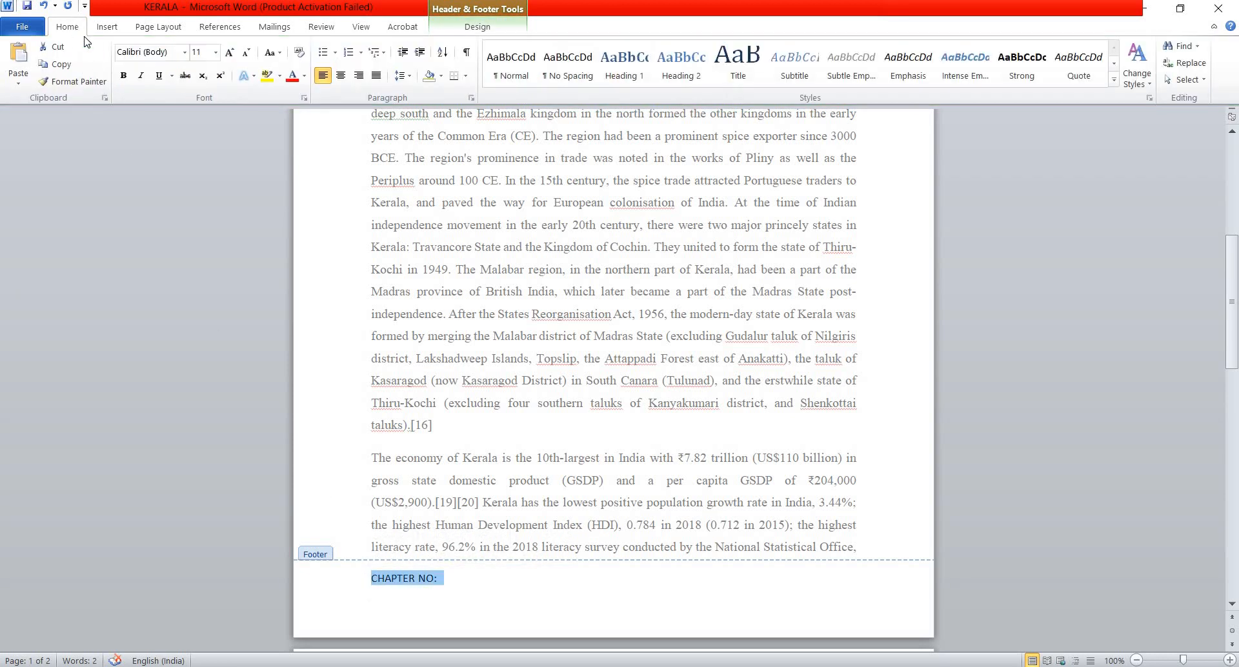
{"action": "left_click", "coordinate": [215, 56]}
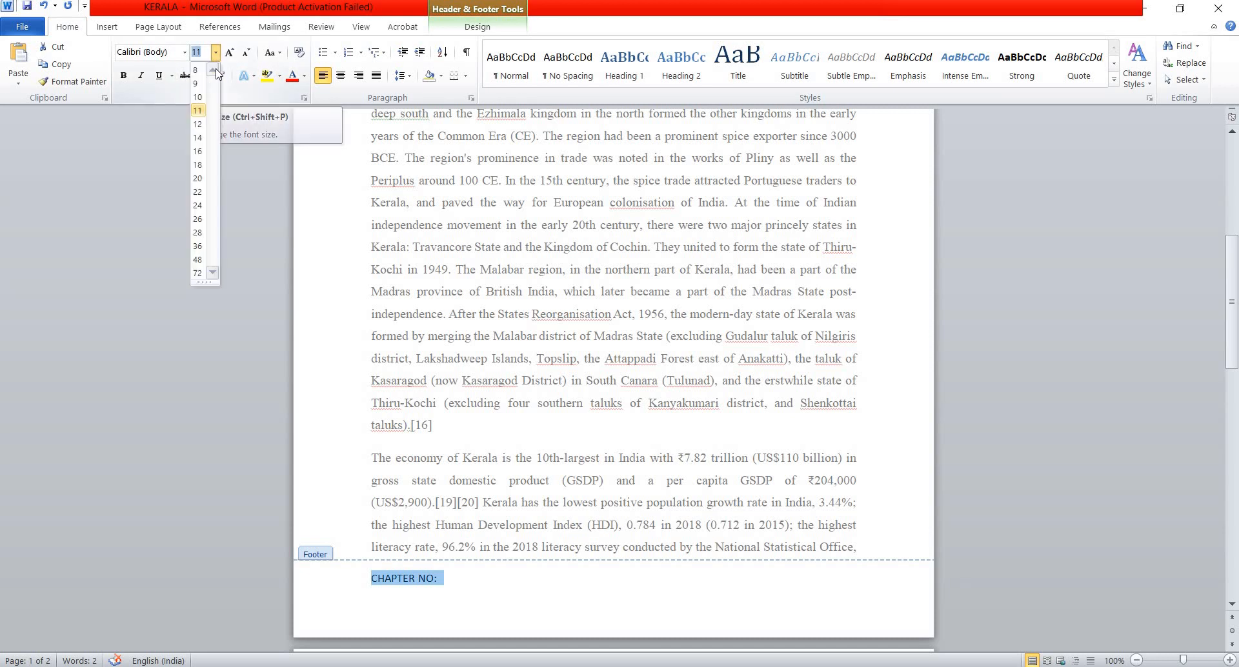
{"action": "left_click", "coordinate": [198, 124]}
{"action": "left_click", "coordinate": [185, 52]}
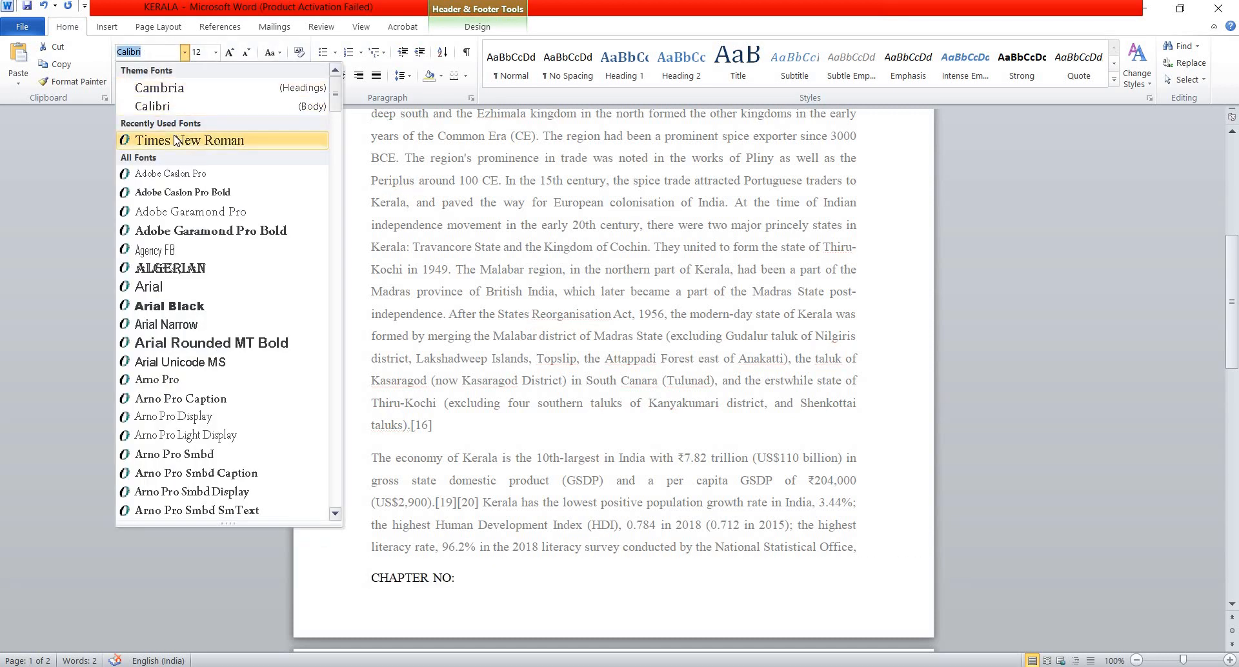
{"action": "left_click", "coordinate": [175, 140]}
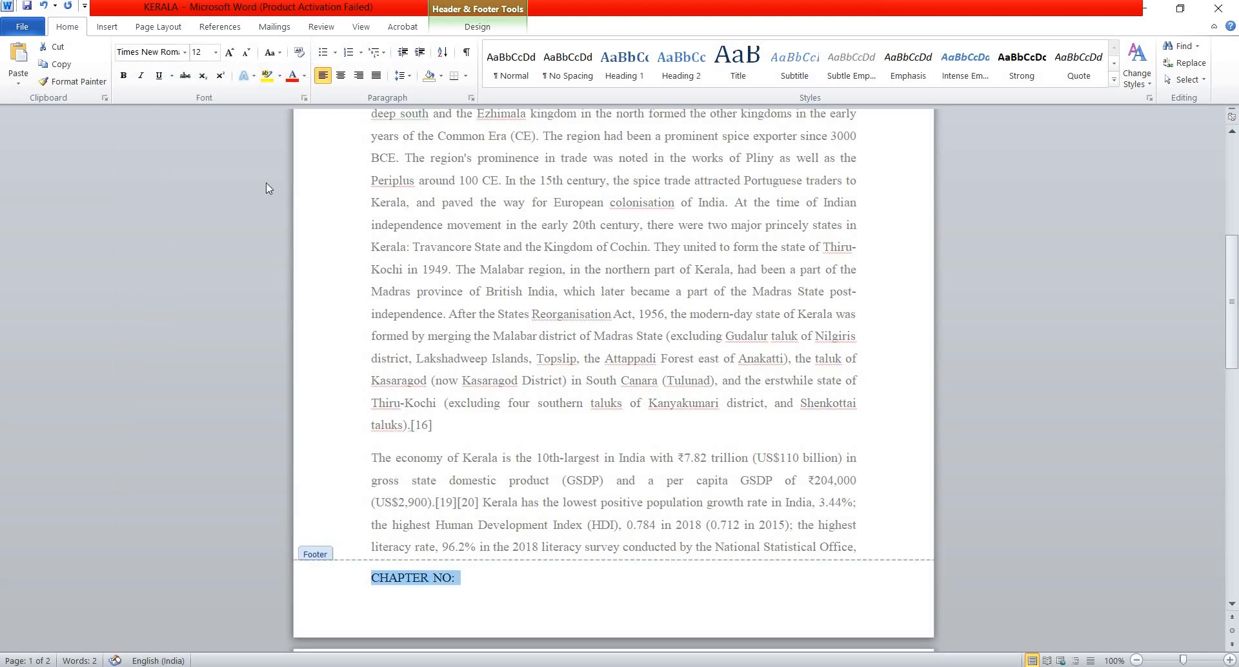
Make the CHAPTER NO: footer text bold and underlined, and return to the document body
{"action": "left_click", "coordinate": [123, 75]}
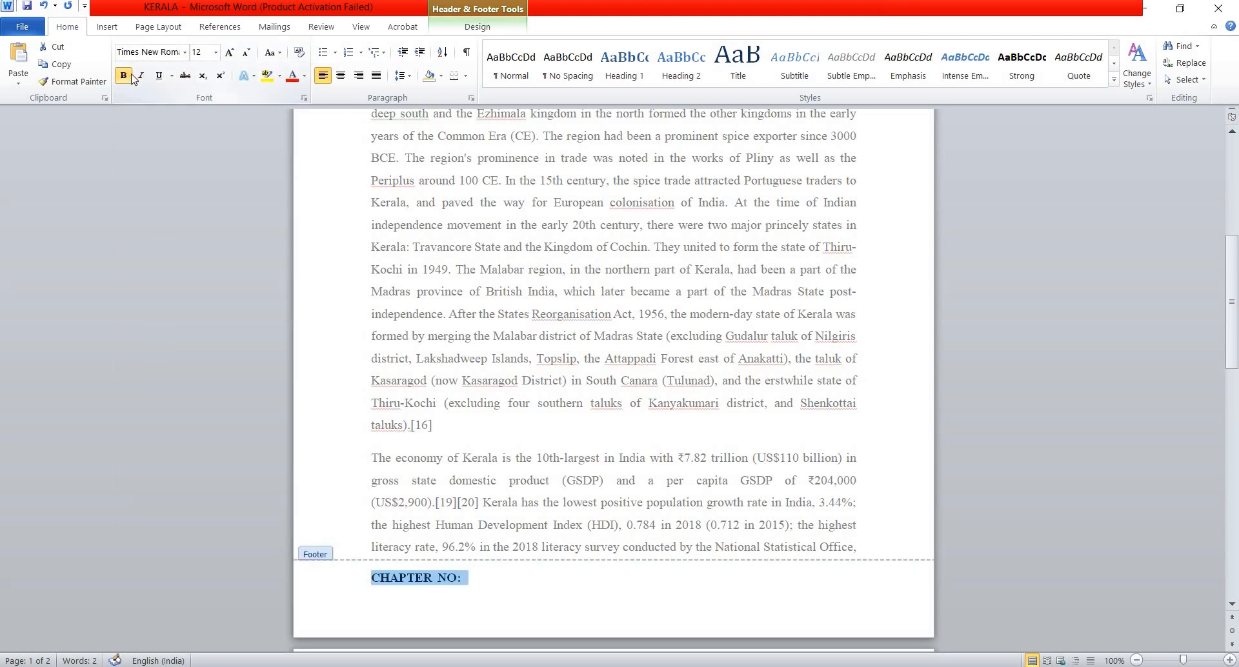
{"action": "left_click", "coordinate": [157, 75]}
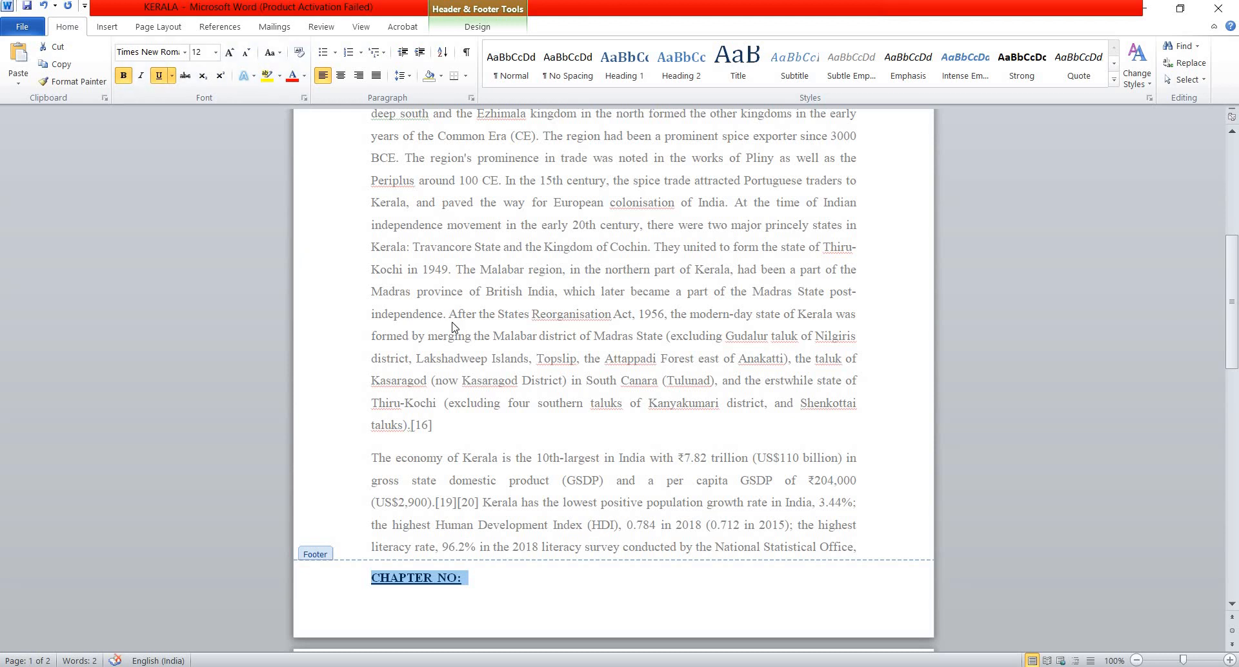
{"action": "double_click", "coordinate": [412, 424]}
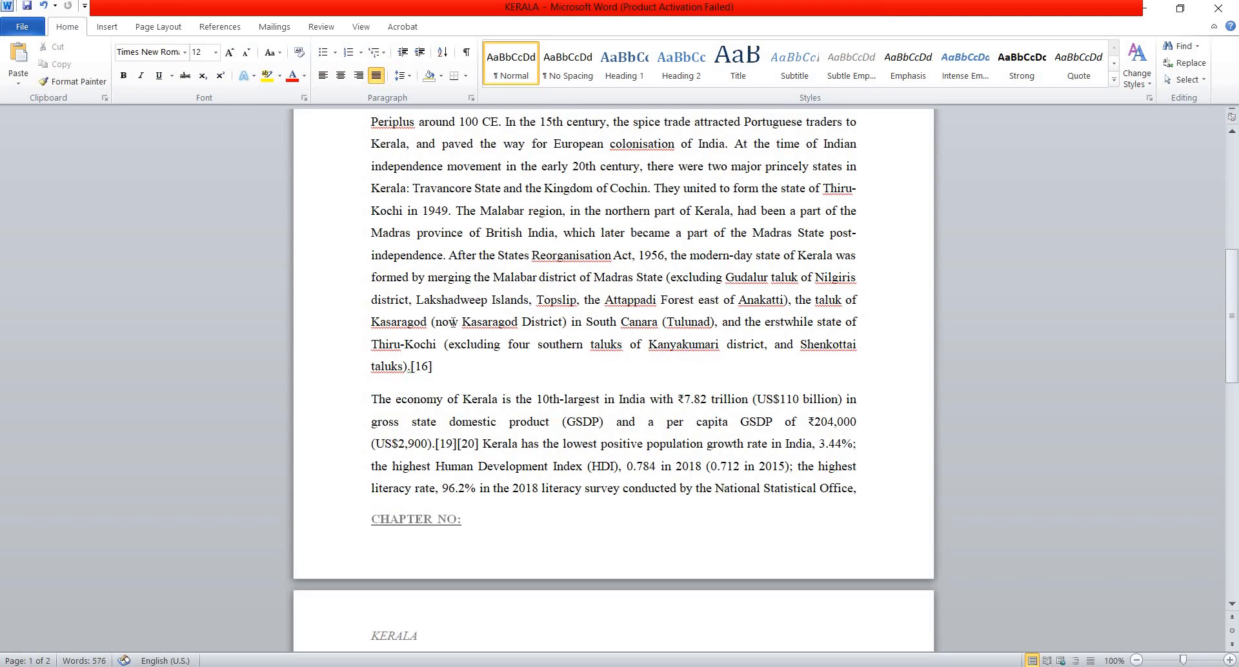
{"action": "scroll", "coordinate": [385, 535], "scroll_direction": "down", "scroll_amount": 1}
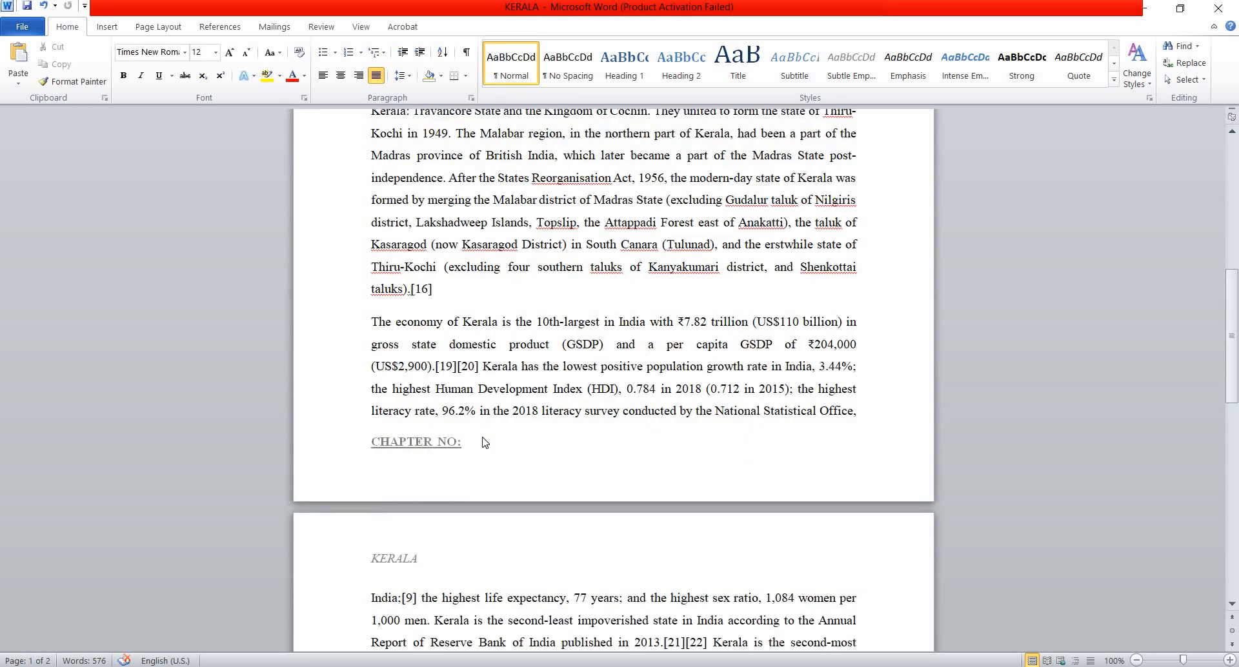
{"action": "scroll", "coordinate": [461, 441], "scroll_direction": "down", "scroll_amount": 3}
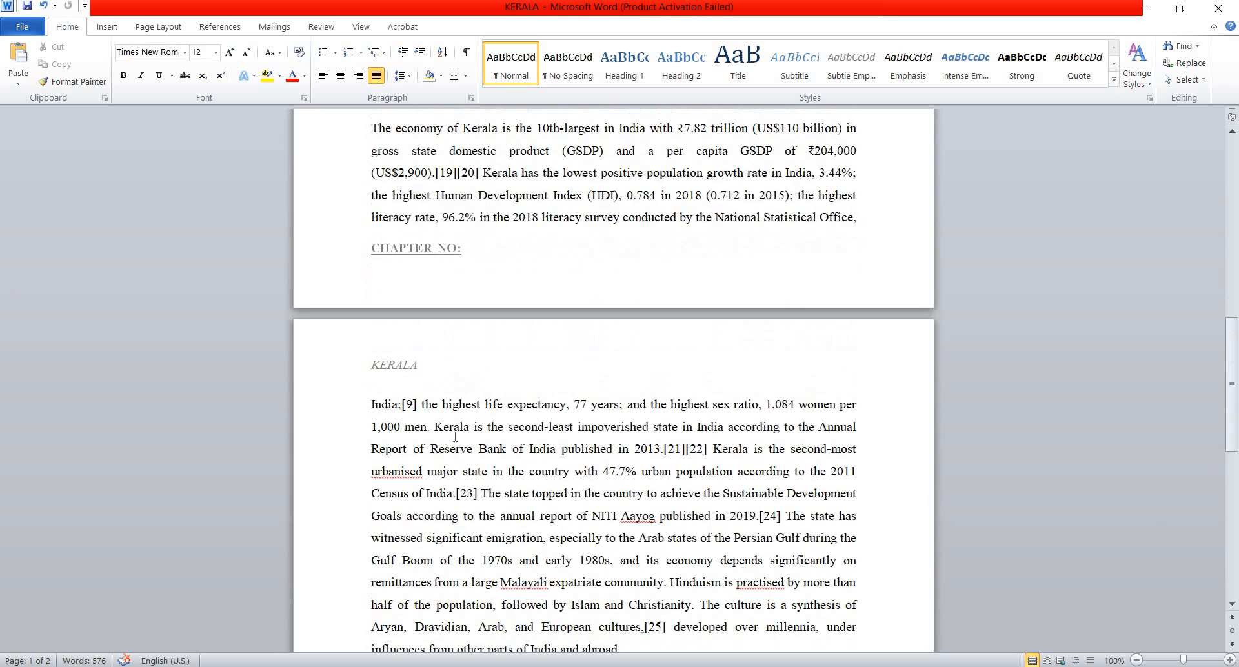
{"action": "scroll", "coordinate": [376, 369], "scroll_direction": "down", "scroll_amount": 10}
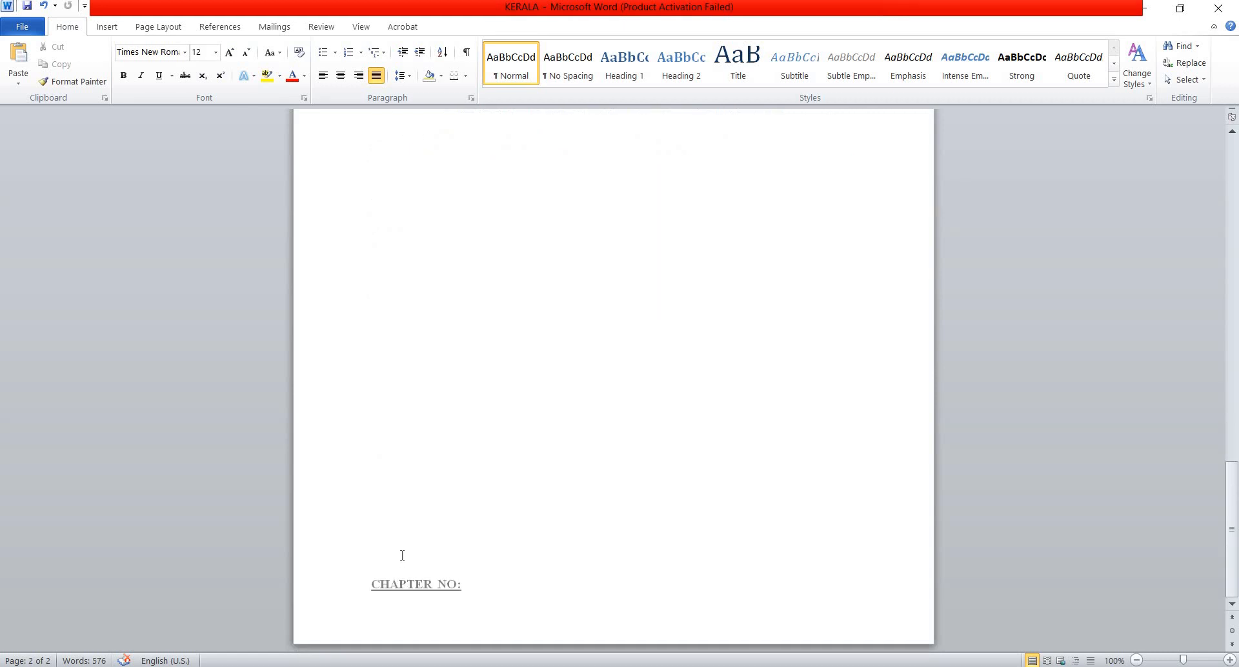
Insert page numbers at the top of the page using the Plain Number 2 design
{"action": "scroll", "coordinate": [402, 555], "scroll_direction": "up", "scroll_amount": 7}
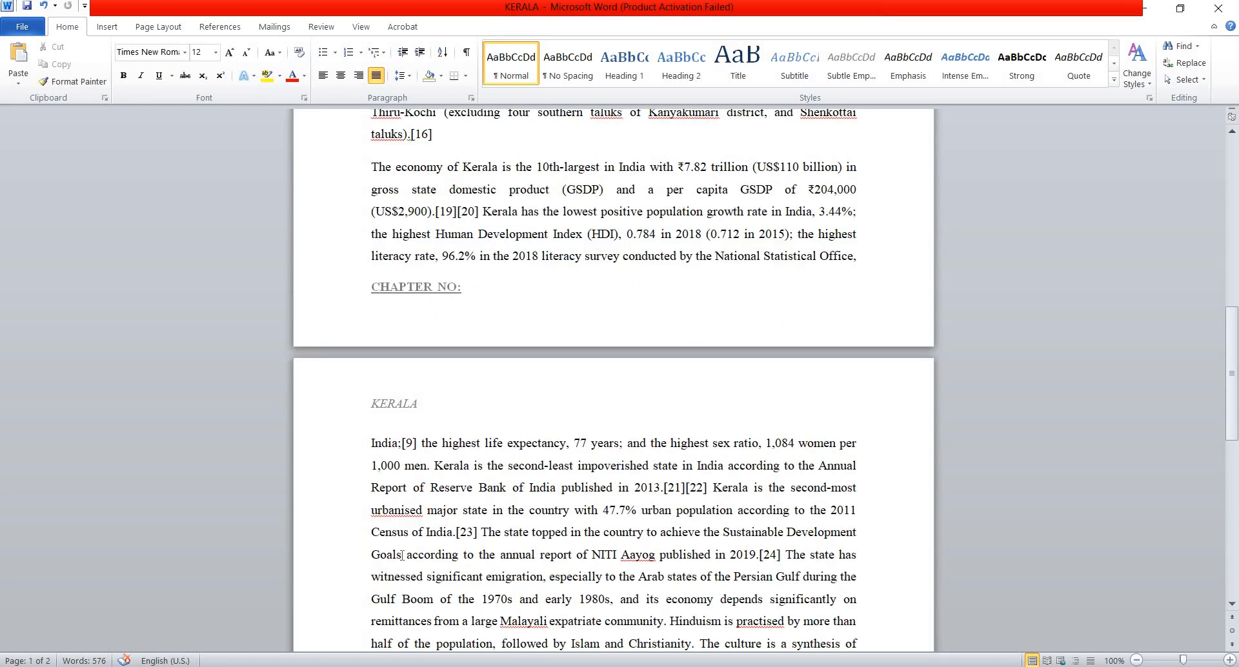
{"action": "scroll", "coordinate": [402, 555], "scroll_direction": "up", "scroll_amount": 3}
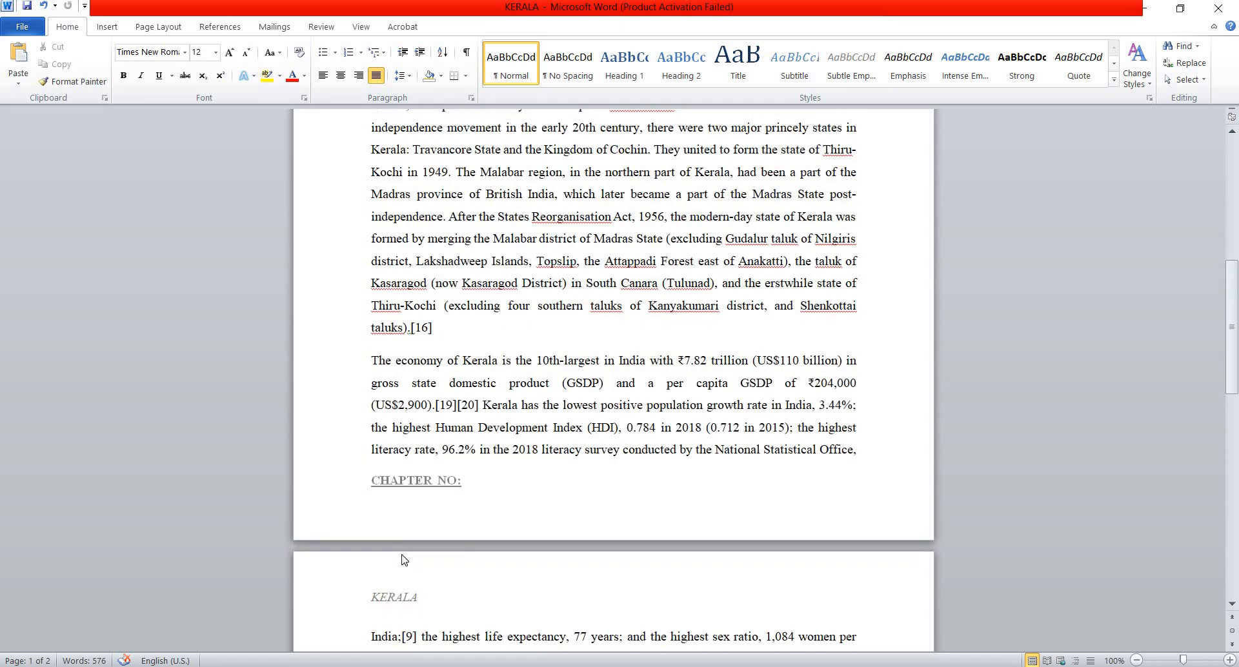
{"action": "scroll", "coordinate": [405, 560], "scroll_direction": "up", "scroll_amount": 8}
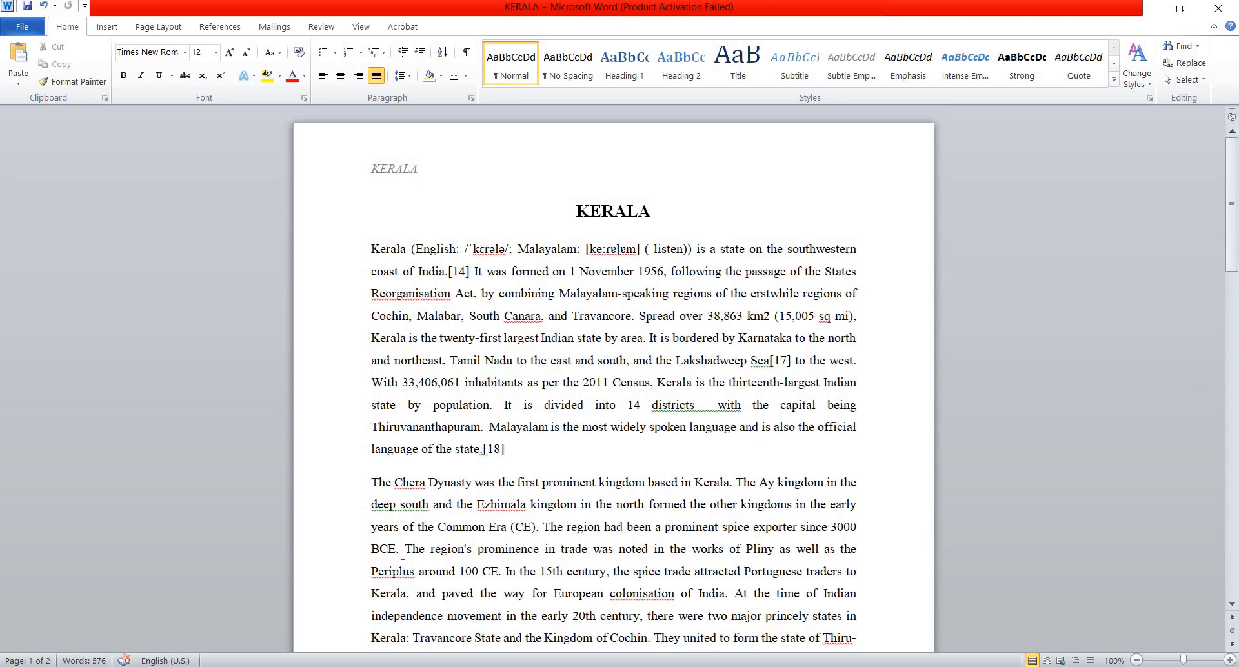
{"action": "left_click", "coordinate": [107, 26]}
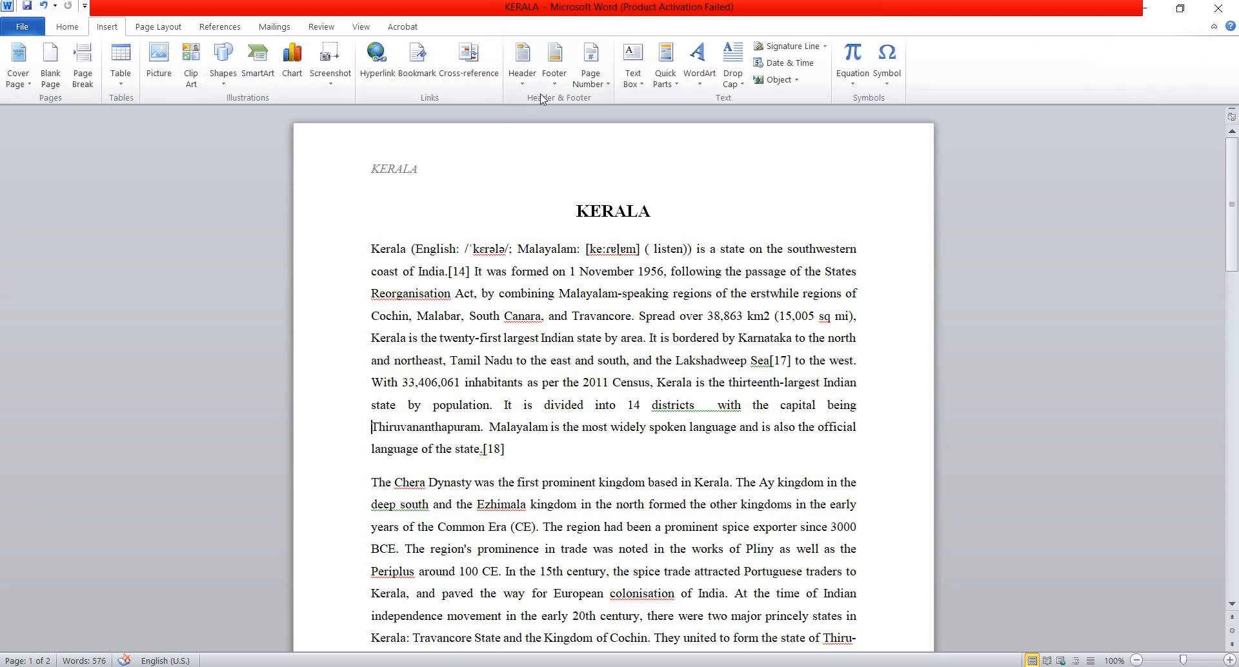
{"action": "left_click", "coordinate": [608, 86]}
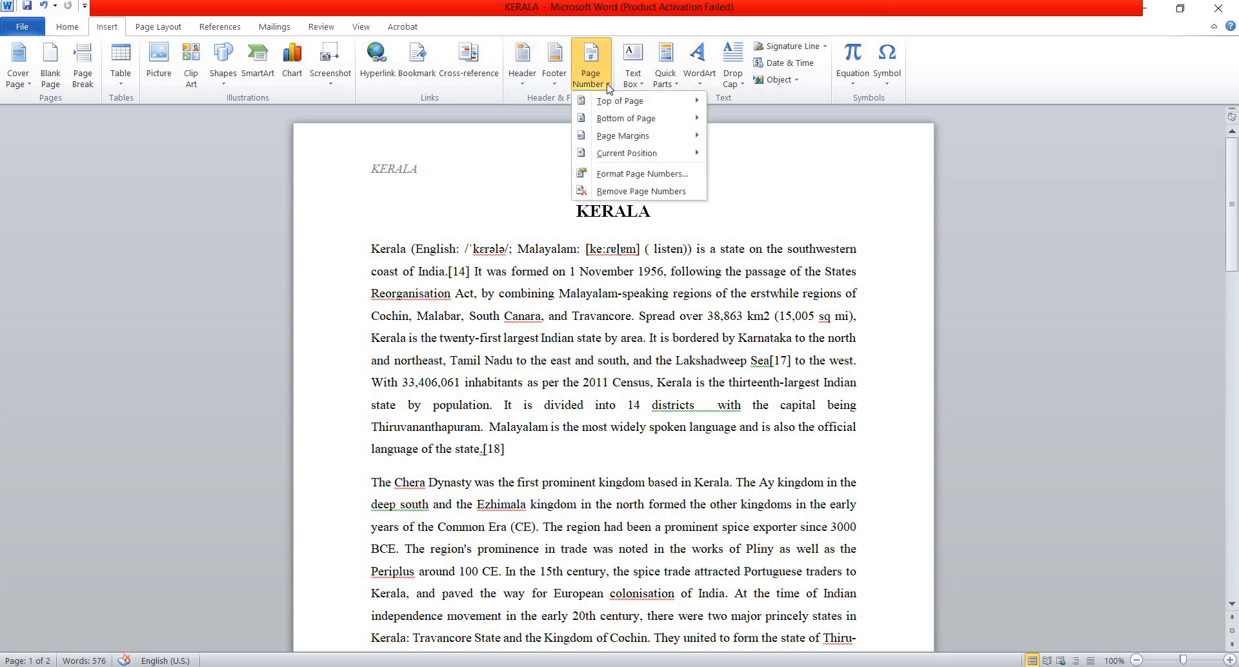
{"action": "mouse_move", "coordinate": [609, 109]}
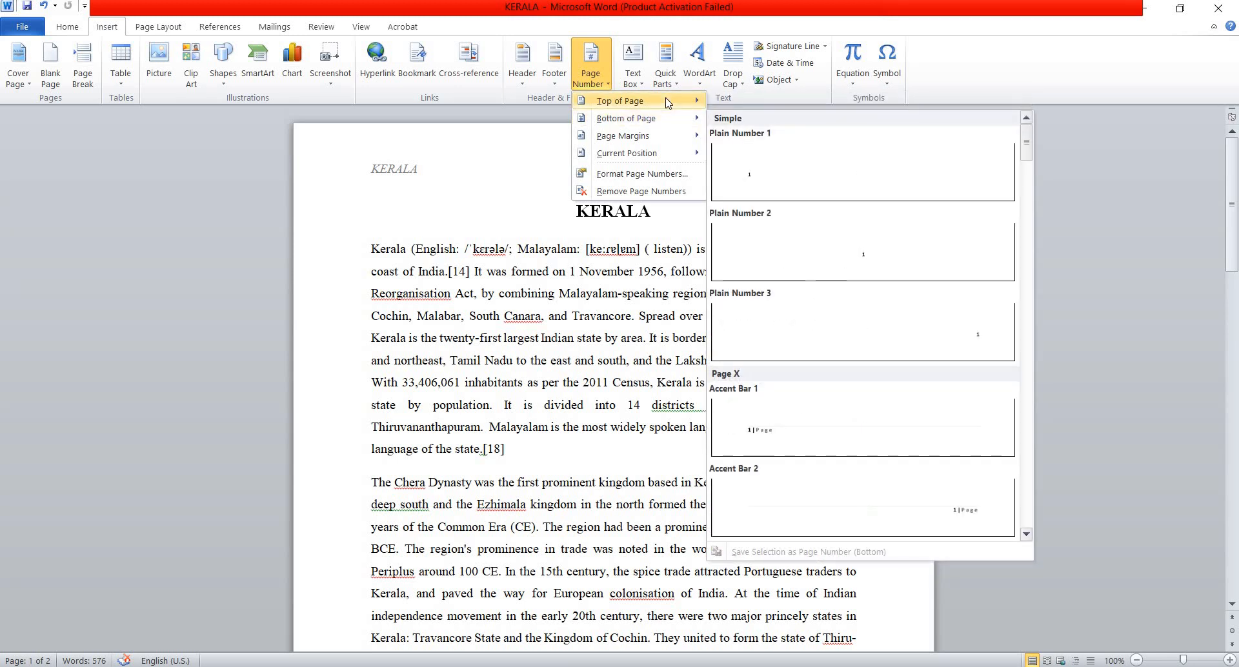
{"action": "mouse_move", "coordinate": [668, 103]}
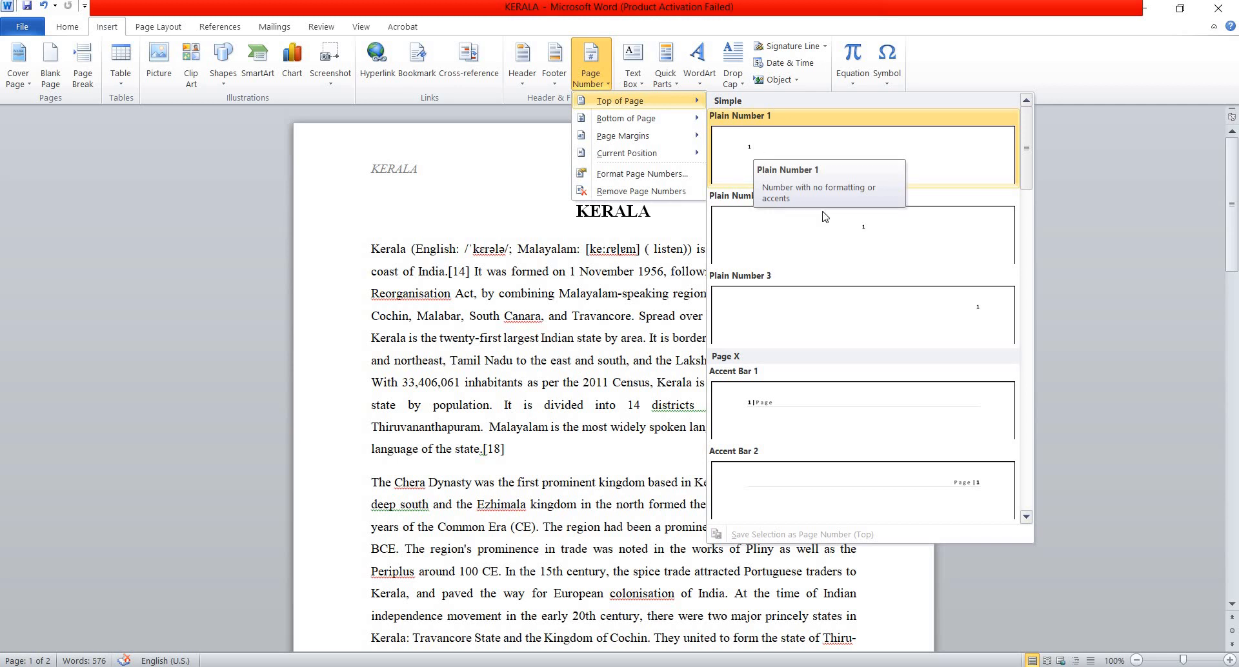
{"action": "scroll", "coordinate": [944, 337], "scroll_direction": "down", "scroll_amount": 3}
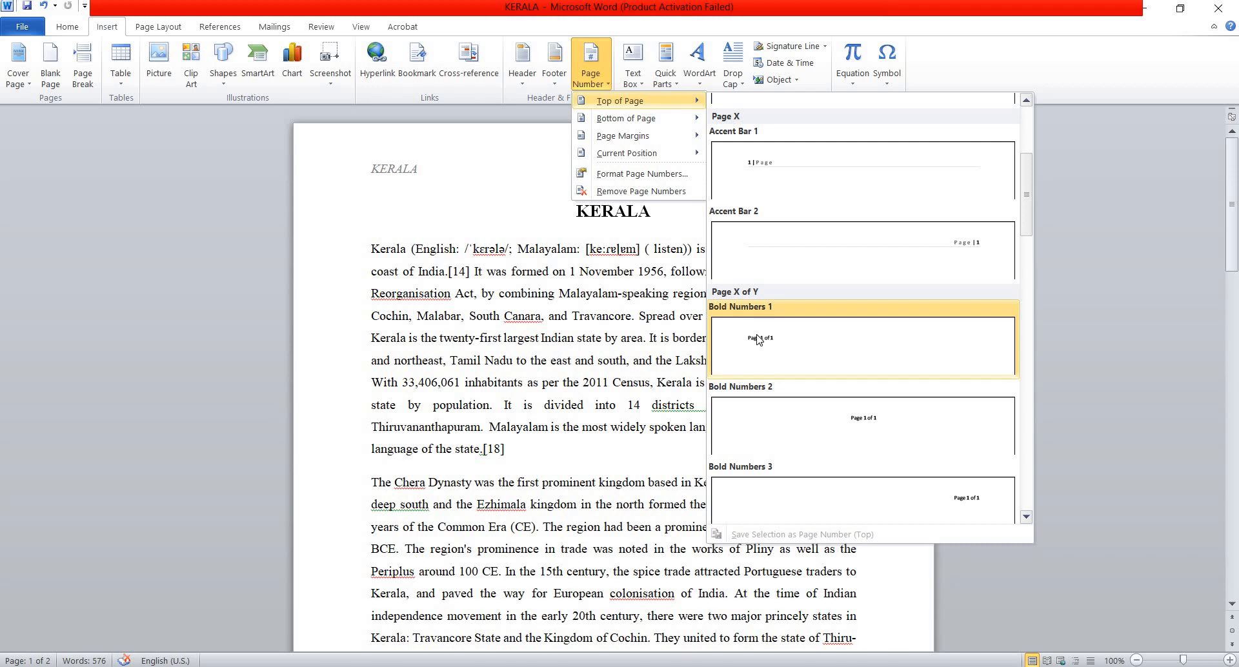
{"action": "scroll", "coordinate": [760, 340], "scroll_direction": "down", "scroll_amount": 3}
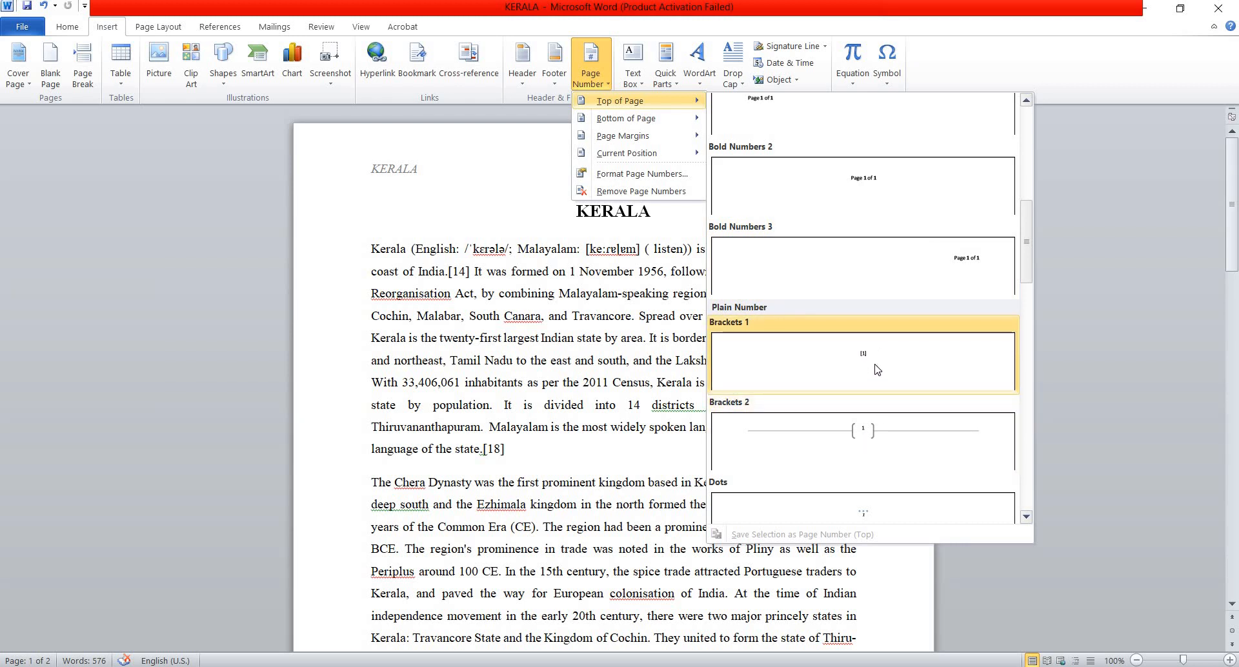
{"action": "scroll", "coordinate": [815, 382], "scroll_direction": "down", "scroll_amount": 5}
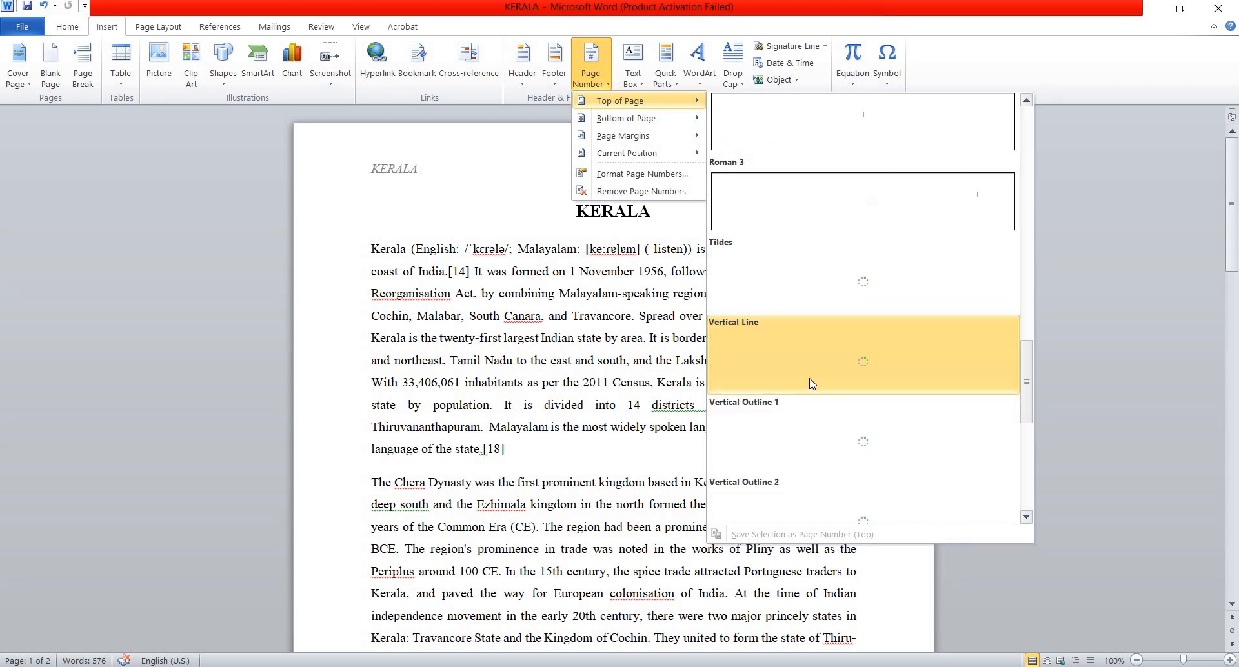
{"action": "scroll", "coordinate": [807, 374], "scroll_direction": "up", "scroll_amount": 10}
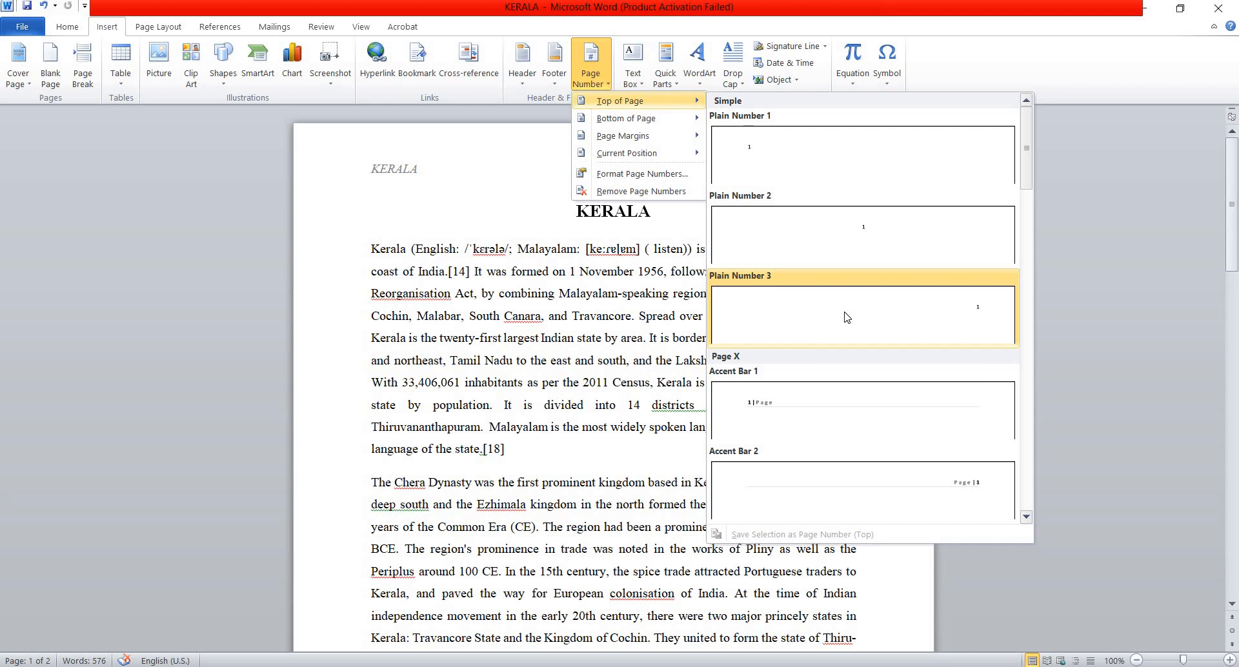
{"action": "left_click", "coordinate": [829, 252]}
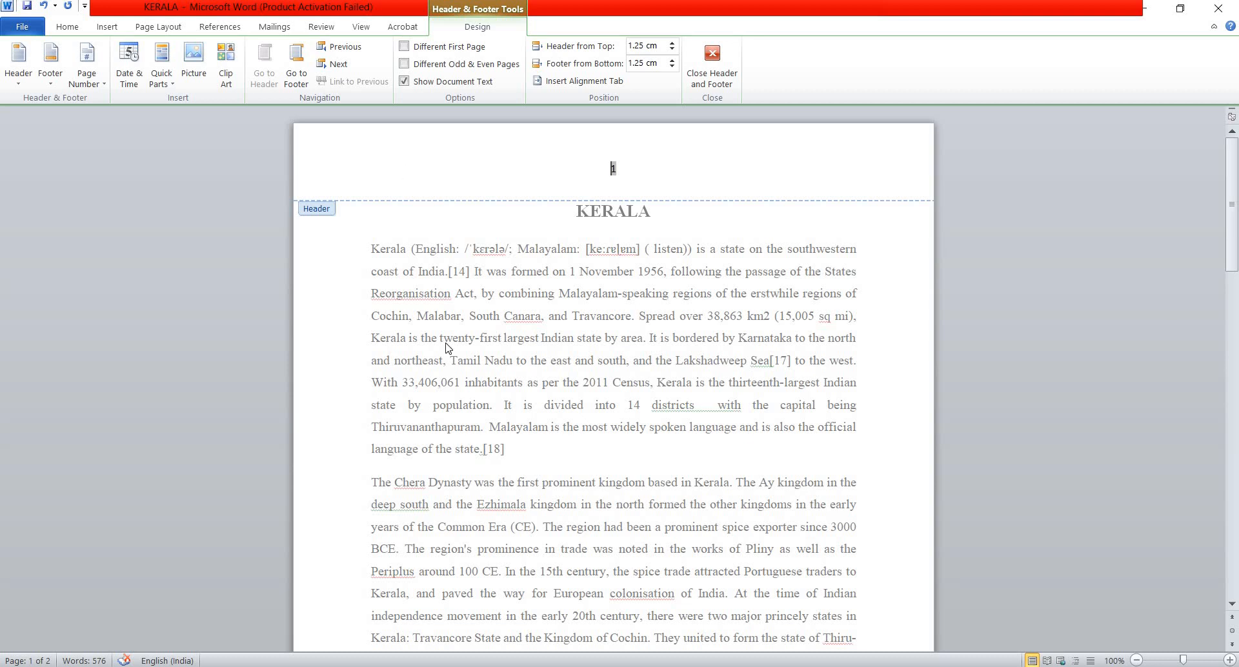
Undo the page number insertion in the header and return to the document body
{"action": "scroll", "coordinate": [447, 350], "scroll_direction": "down", "scroll_amount": 10}
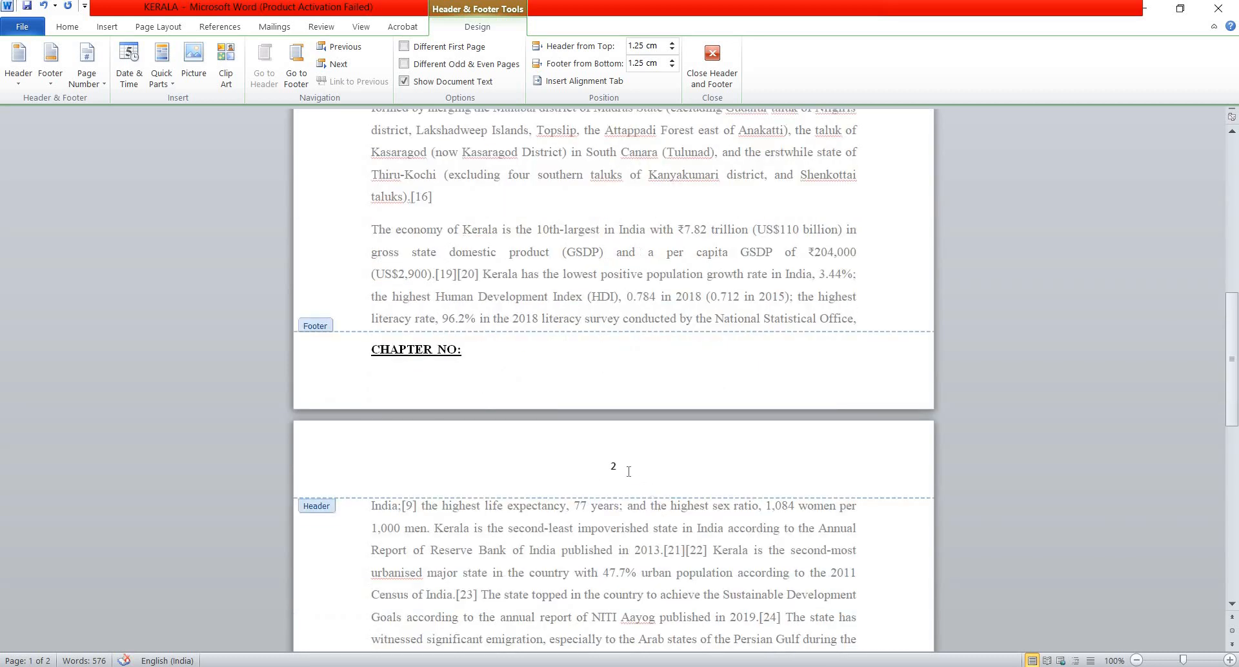
{"action": "scroll", "coordinate": [612, 554], "scroll_direction": "up", "scroll_amount": 10}
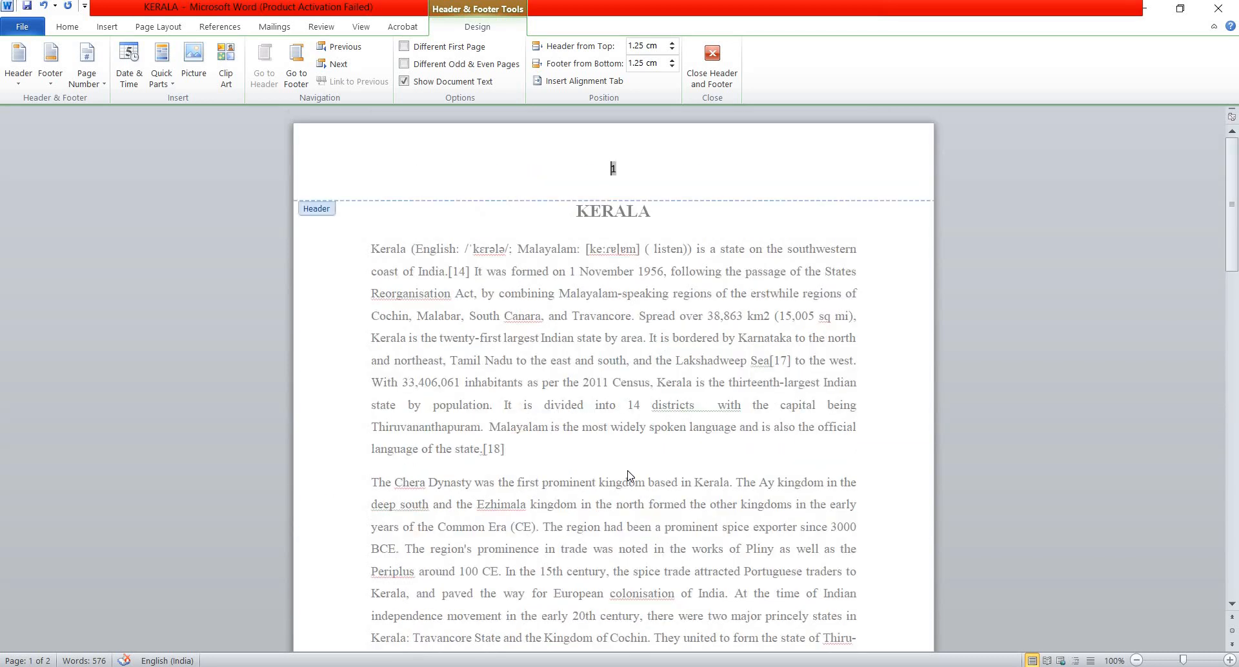
{"action": "scroll", "coordinate": [627, 497], "scroll_direction": "down", "scroll_amount": 7}
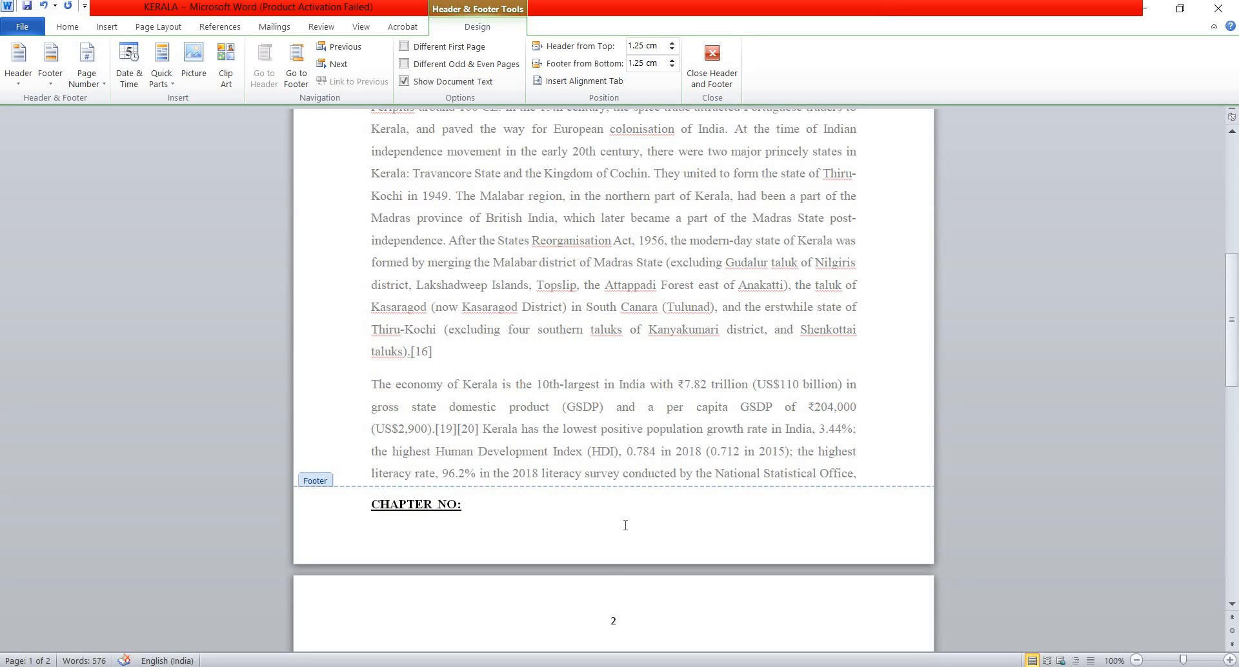
{"action": "scroll", "coordinate": [625, 525], "scroll_direction": "up", "scroll_amount": 8}
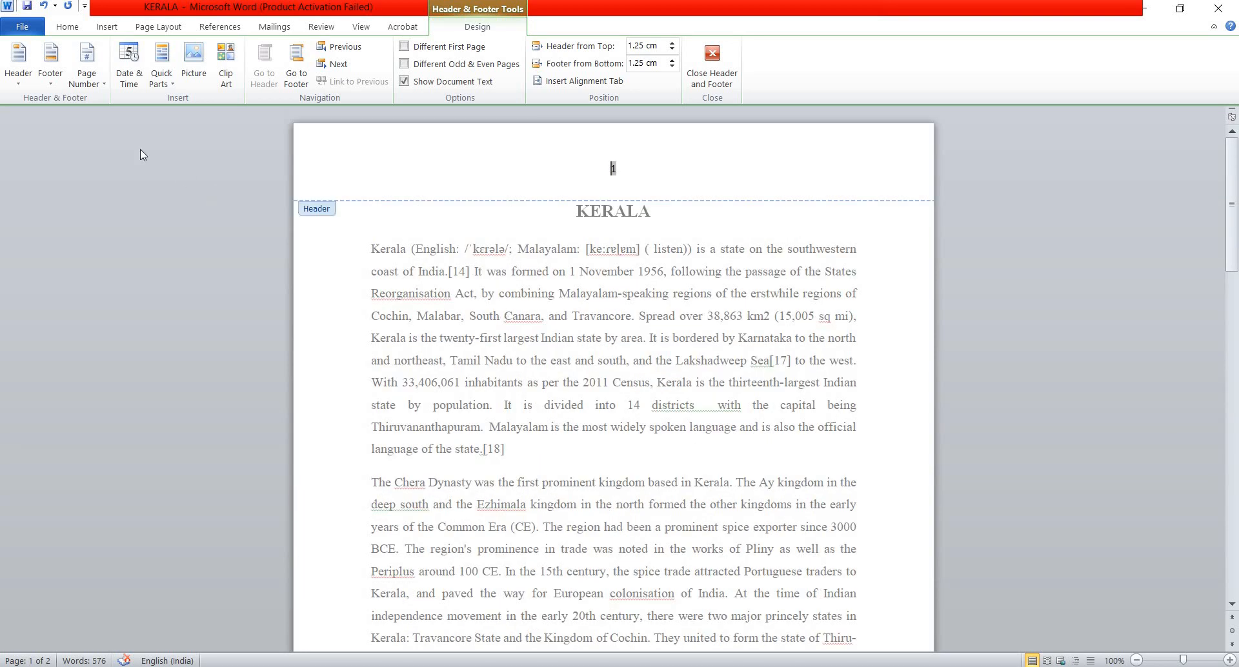
{"action": "left_click", "coordinate": [44, 6]}
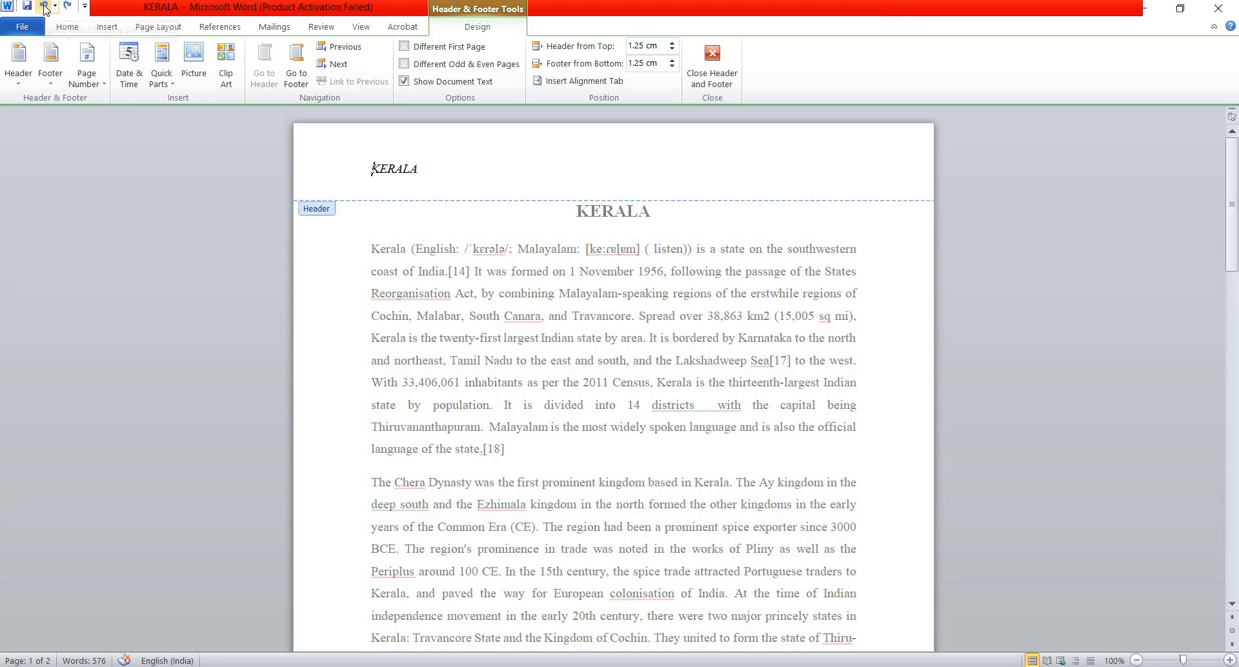
{"action": "double_click", "coordinate": [557, 350]}
Insert page numbers at the bottom of the page using the Plain Number 2 design and return to the document body
{"action": "scroll", "coordinate": [557, 350], "scroll_direction": "down", "scroll_amount": 5}
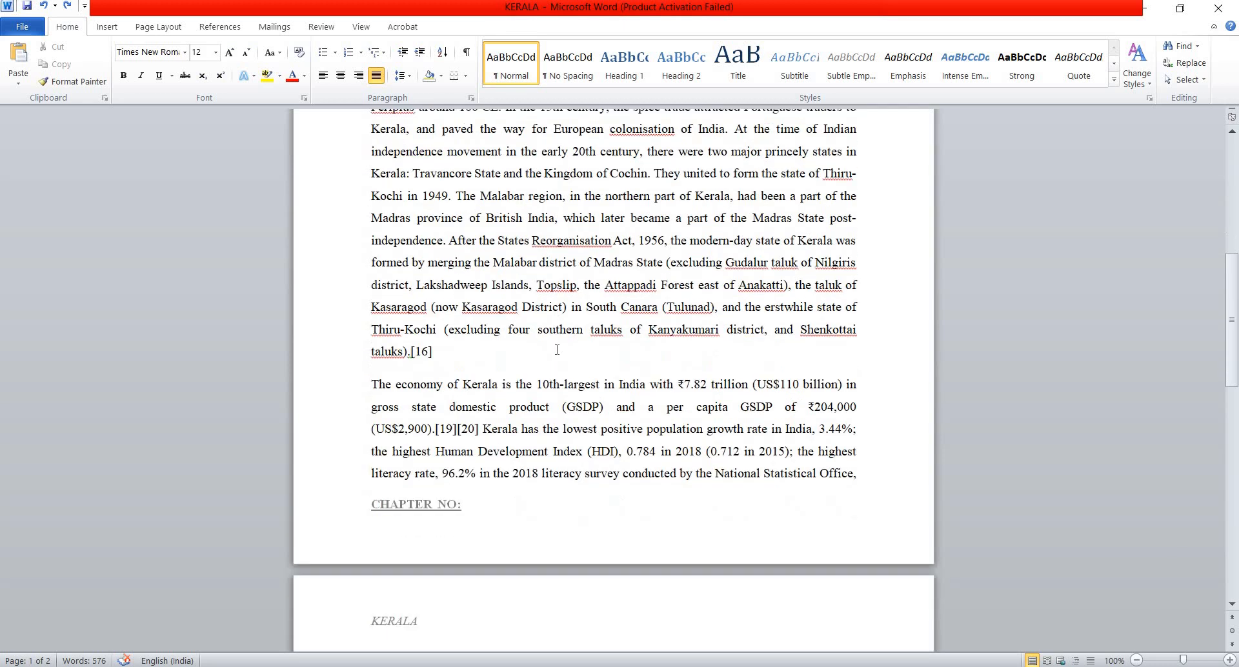
{"action": "scroll", "coordinate": [427, 112], "scroll_direction": "up", "scroll_amount": 10}
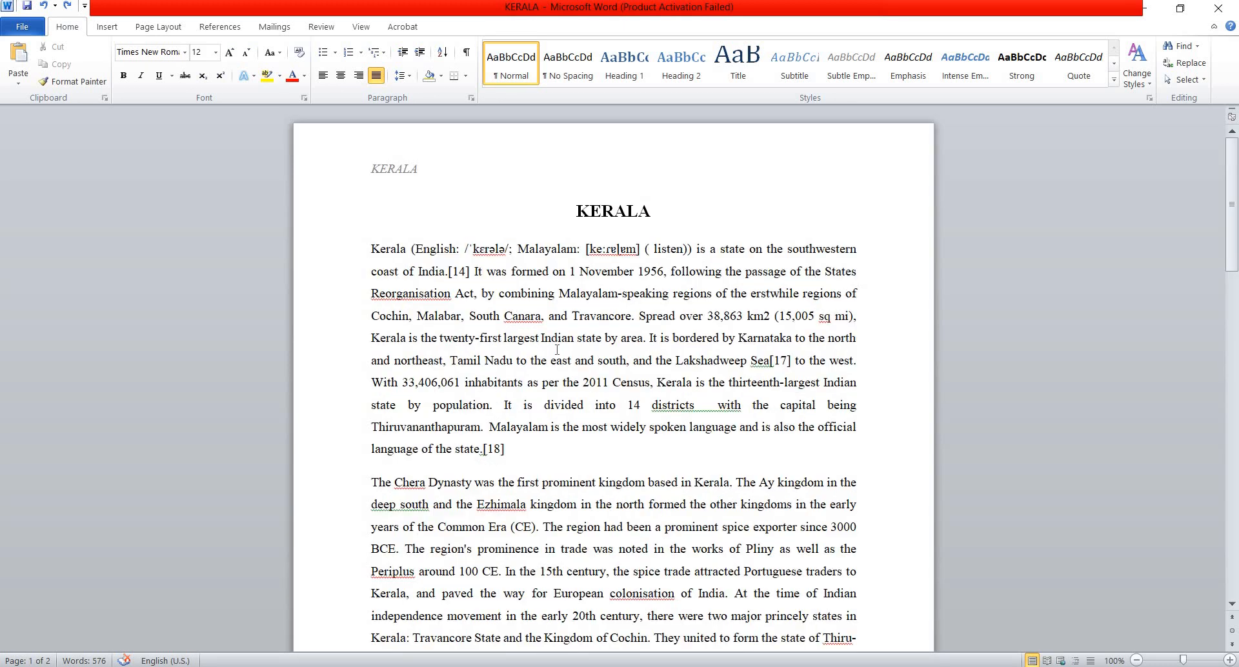
{"action": "left_click", "coordinate": [107, 26]}
{"action": "left_click", "coordinate": [610, 85]}
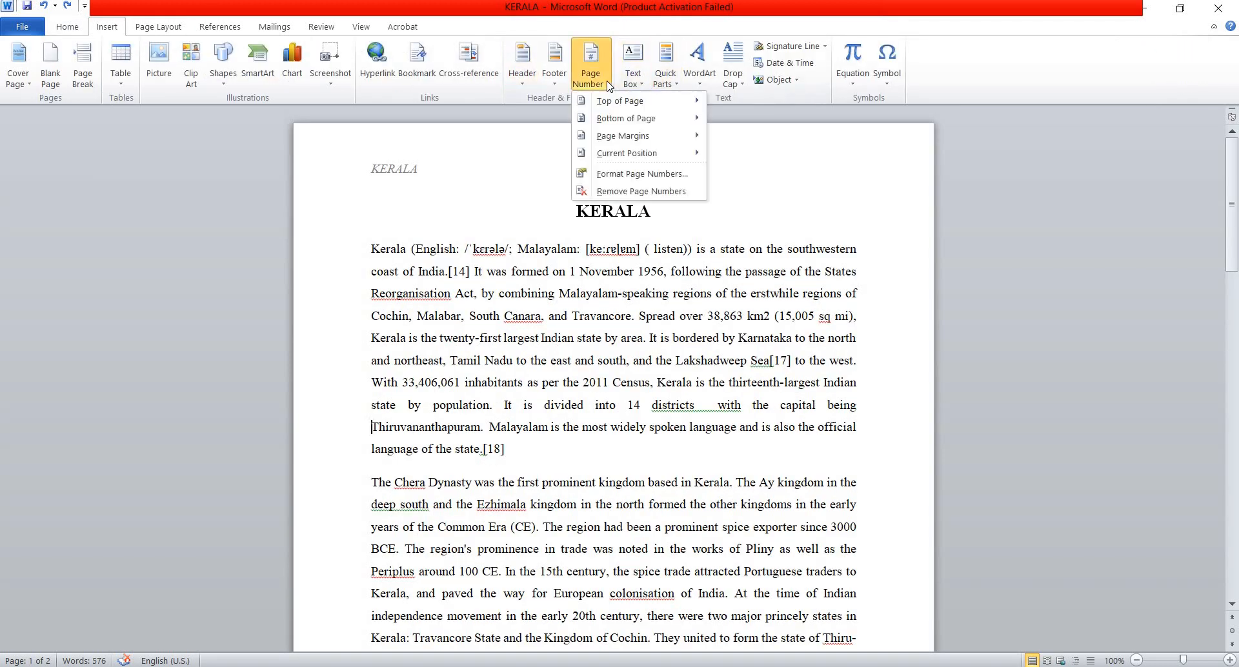
{"action": "mouse_move", "coordinate": [614, 122]}
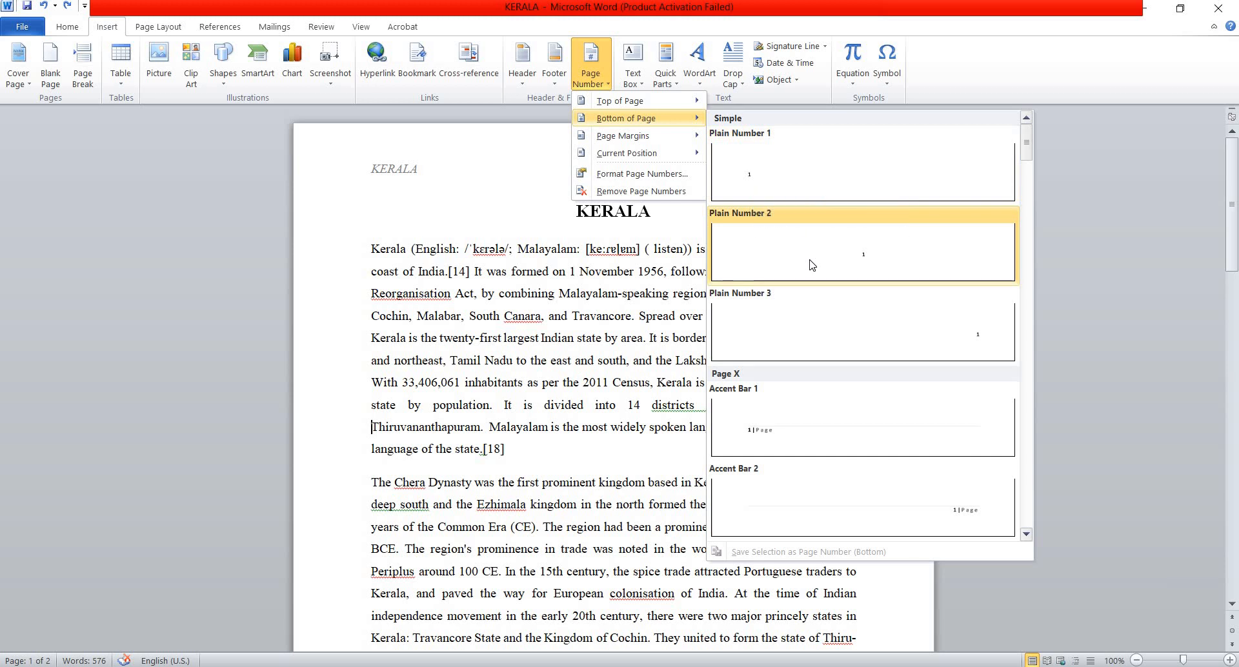
{"action": "scroll", "coordinate": [775, 347], "scroll_direction": "down", "scroll_amount": 3}
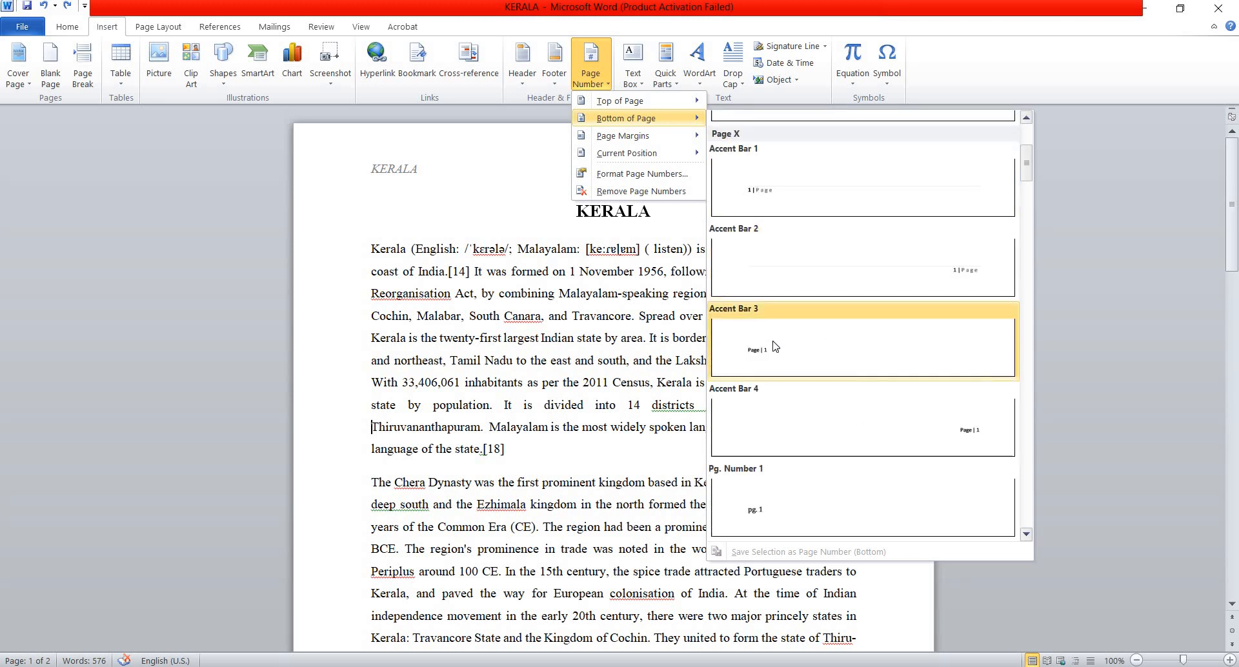
{"action": "scroll", "coordinate": [774, 346], "scroll_direction": "down", "scroll_amount": 3}
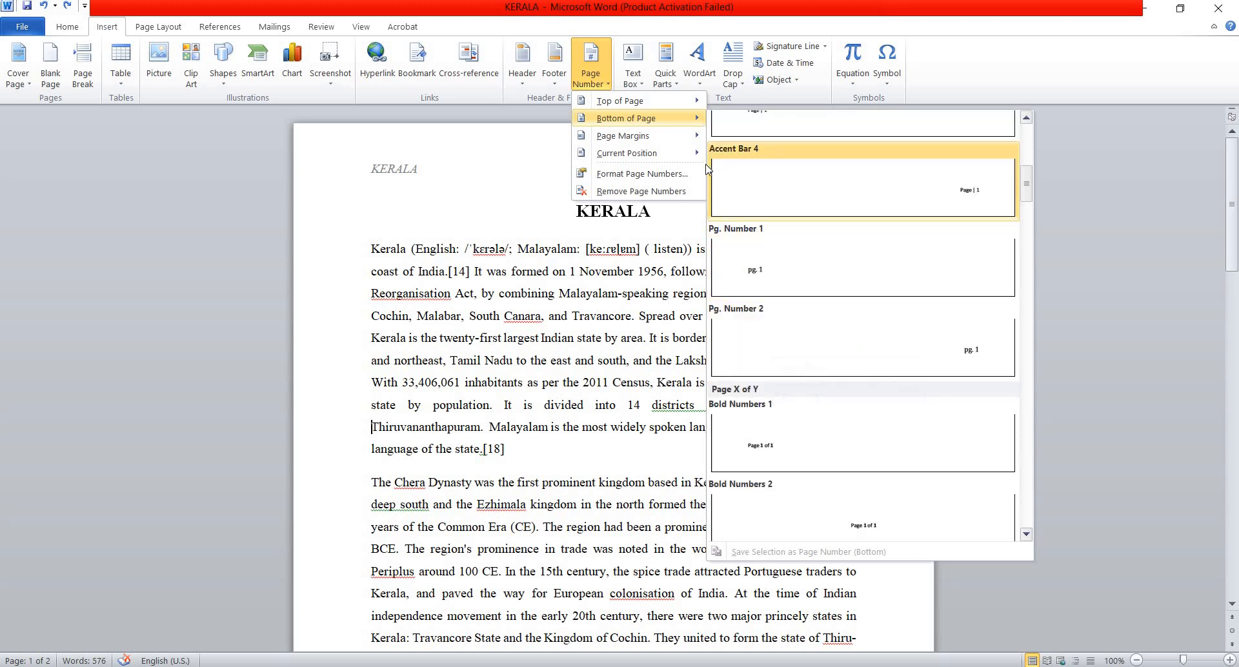
{"action": "mouse_move", "coordinate": [689, 145]}
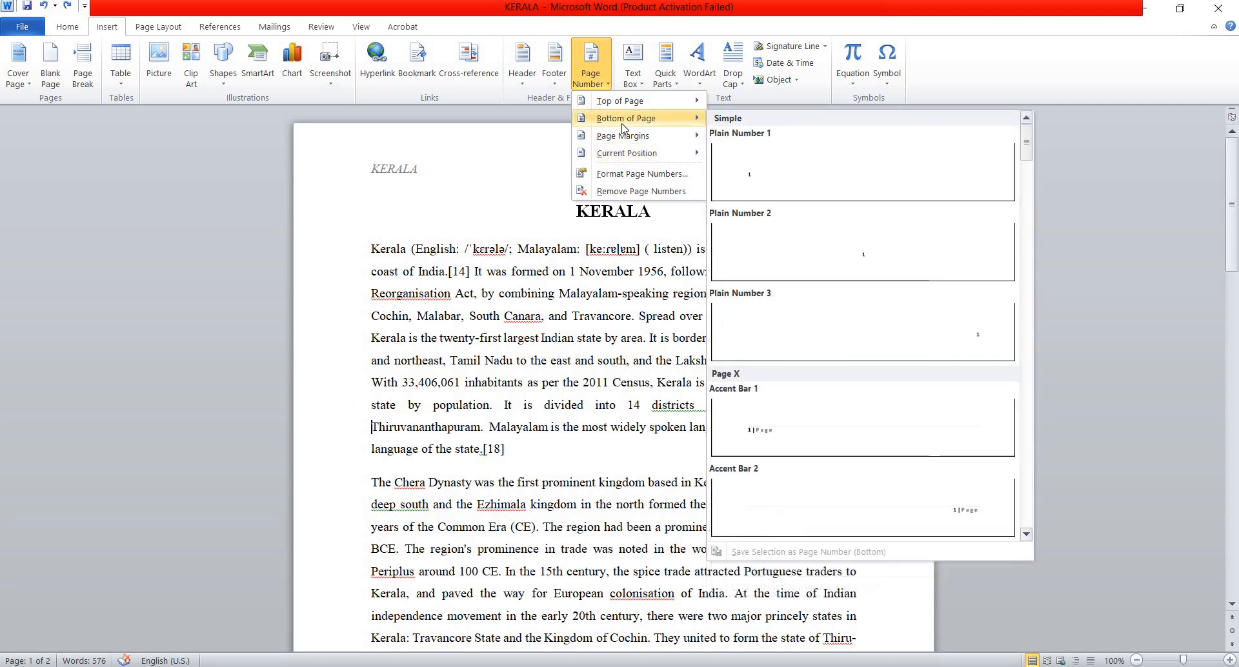
{"action": "left_click", "coordinate": [775, 253]}
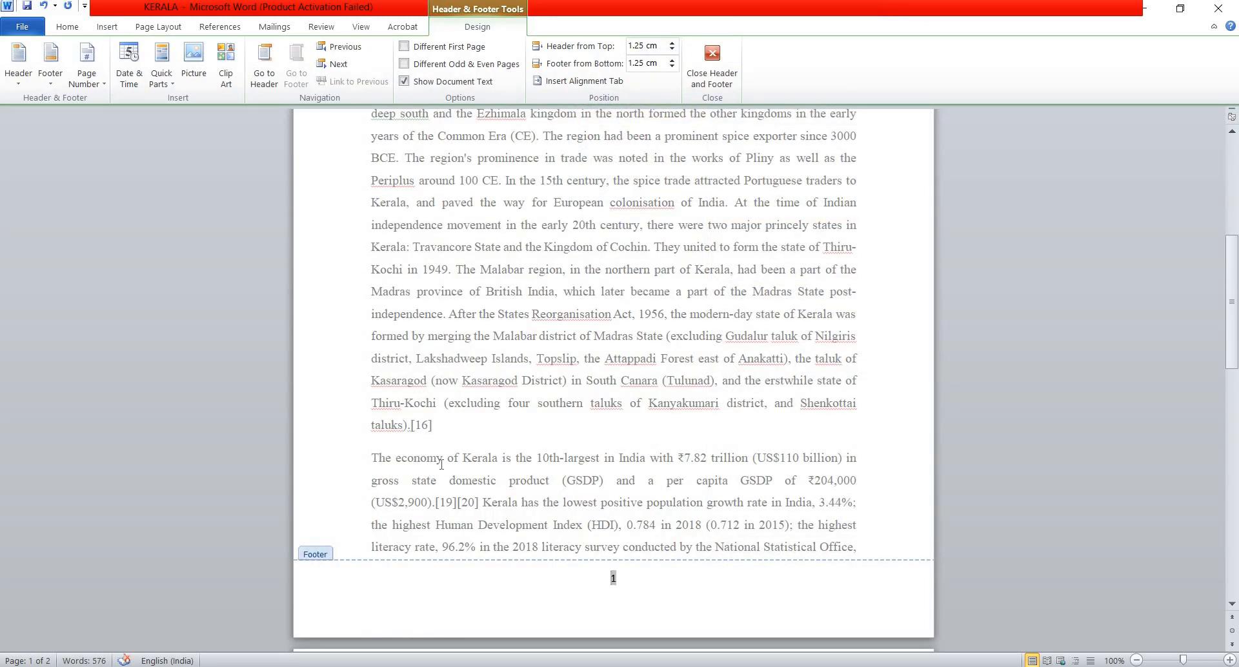
{"action": "double_click", "coordinate": [442, 465]}
Undo the insertion of the page numbers at the bottom of the page
{"action": "scroll", "coordinate": [554, 360], "scroll_direction": "down", "scroll_amount": 5}
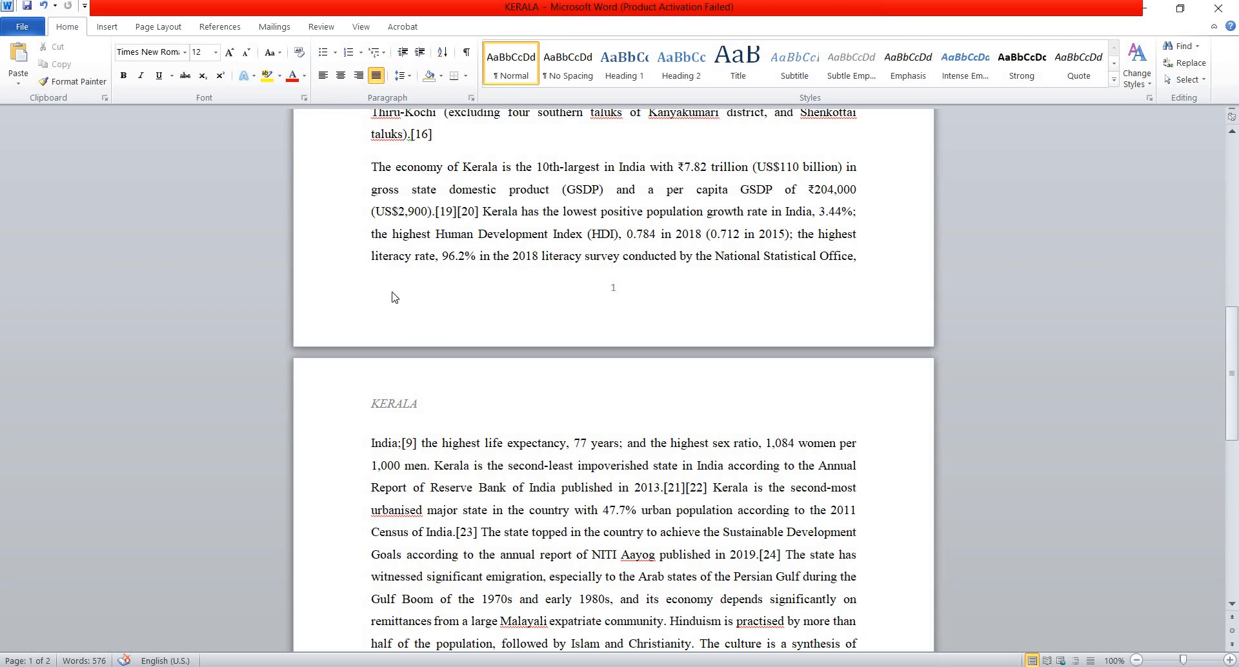
{"action": "scroll", "coordinate": [382, 305], "scroll_direction": "down", "scroll_amount": 15}
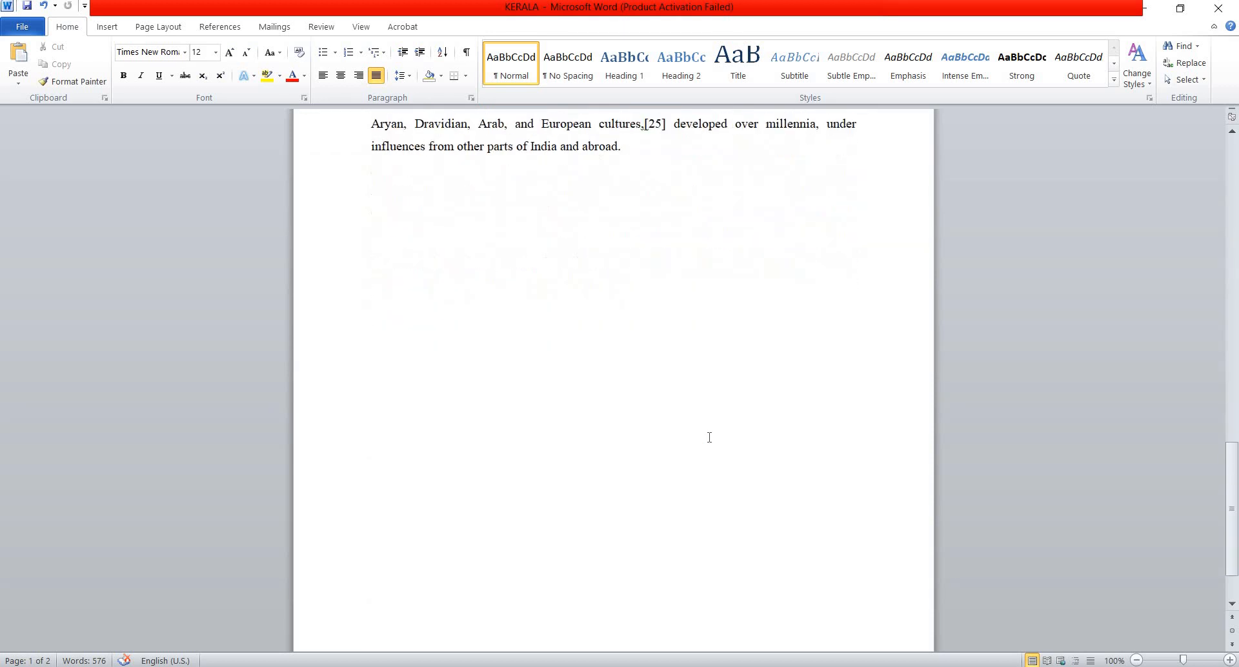
{"action": "scroll", "coordinate": [709, 438], "scroll_direction": "down", "scroll_amount": 2}
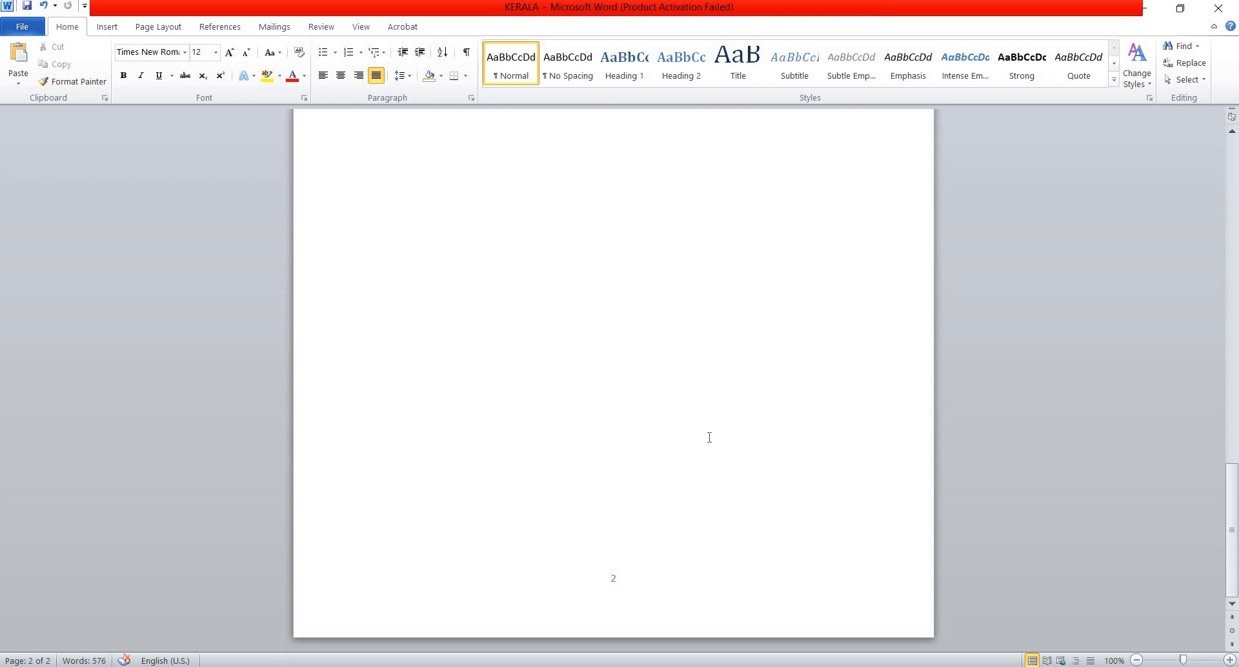
{"action": "scroll", "coordinate": [638, 420], "scroll_direction": "up", "scroll_amount": 10}
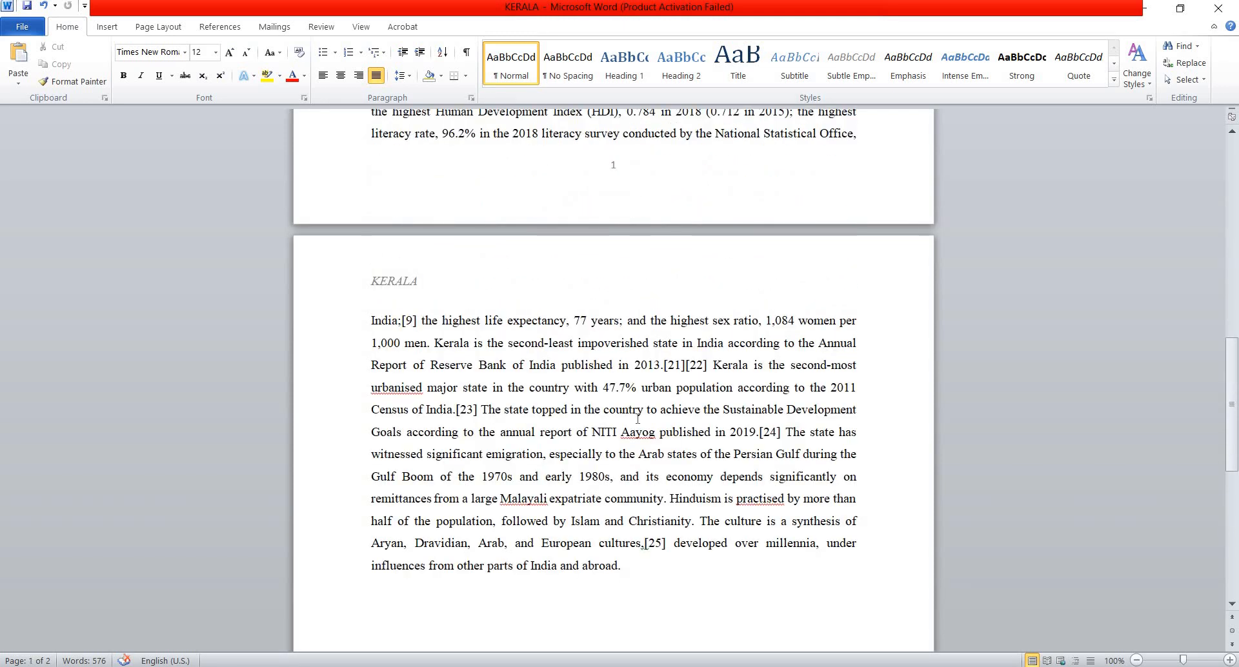
{"action": "scroll", "coordinate": [639, 419], "scroll_direction": "up", "scroll_amount": 3}
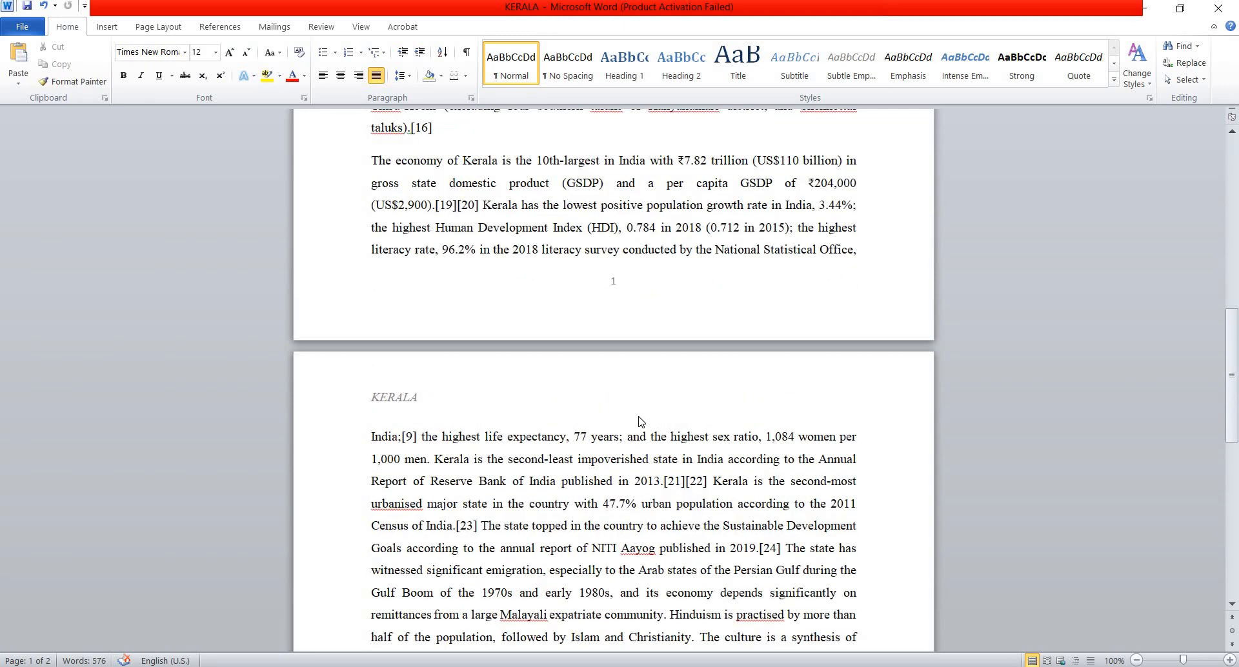
{"action": "scroll", "coordinate": [641, 421], "scroll_direction": "up", "scroll_amount": 2}
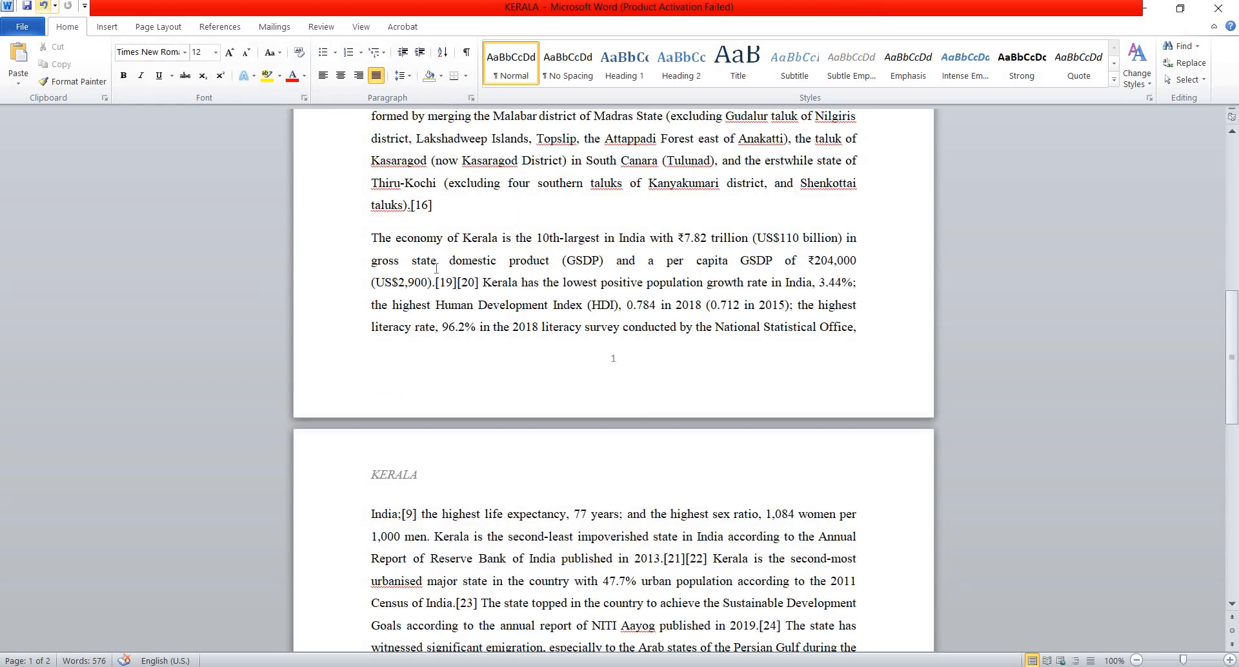
{"action": "left_click", "coordinate": [43, 6]}
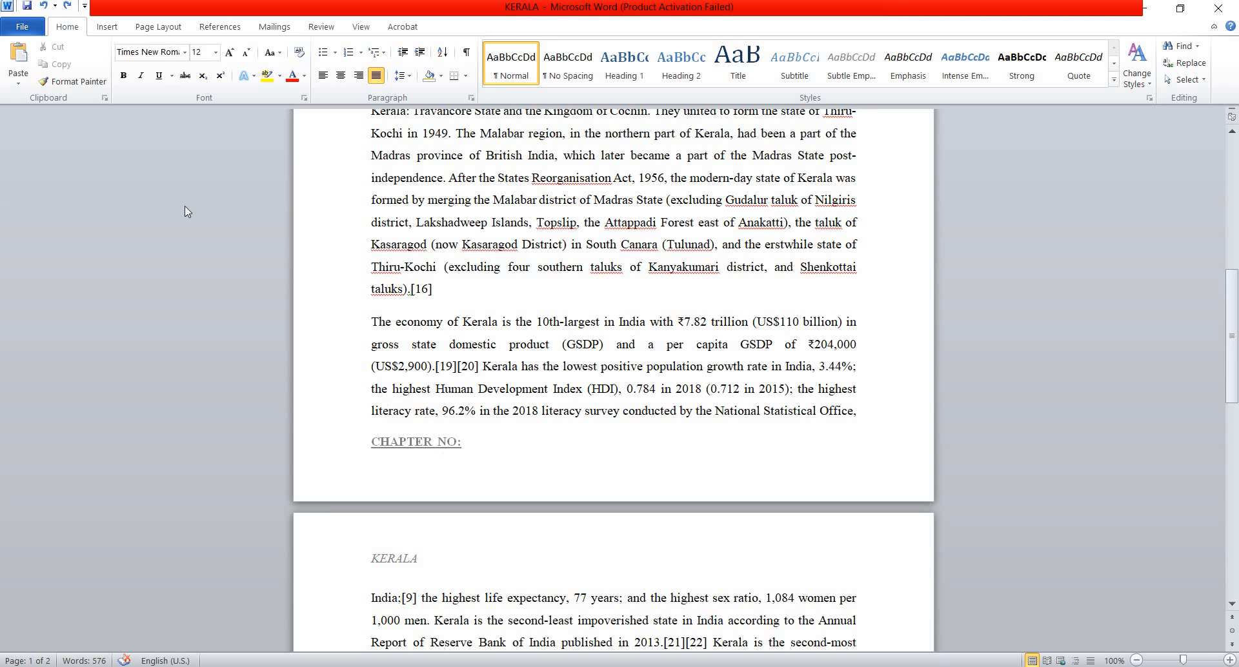
Open the first page's footer for editing and delete the CHAPTER NO: text
{"action": "double_click", "coordinate": [436, 442]}
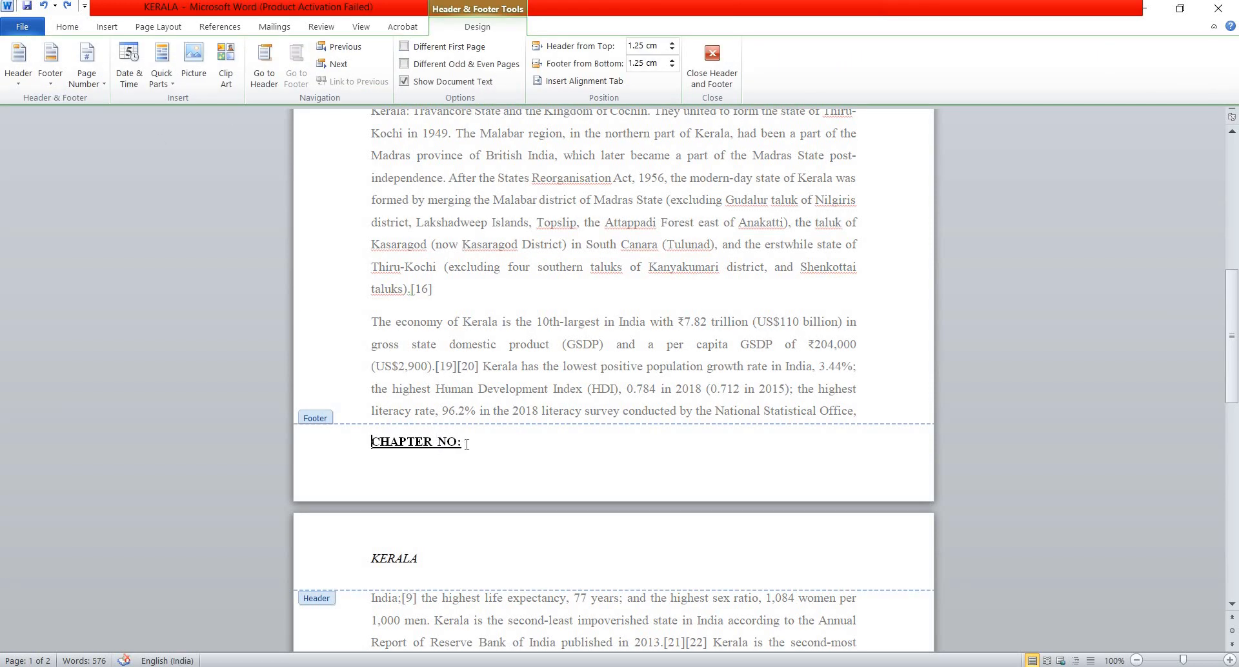
{"action": "left_click", "coordinate": [363, 455]}
{"action": "left_click", "coordinate": [376, 454]}
{"action": "left_click", "coordinate": [361, 446]}
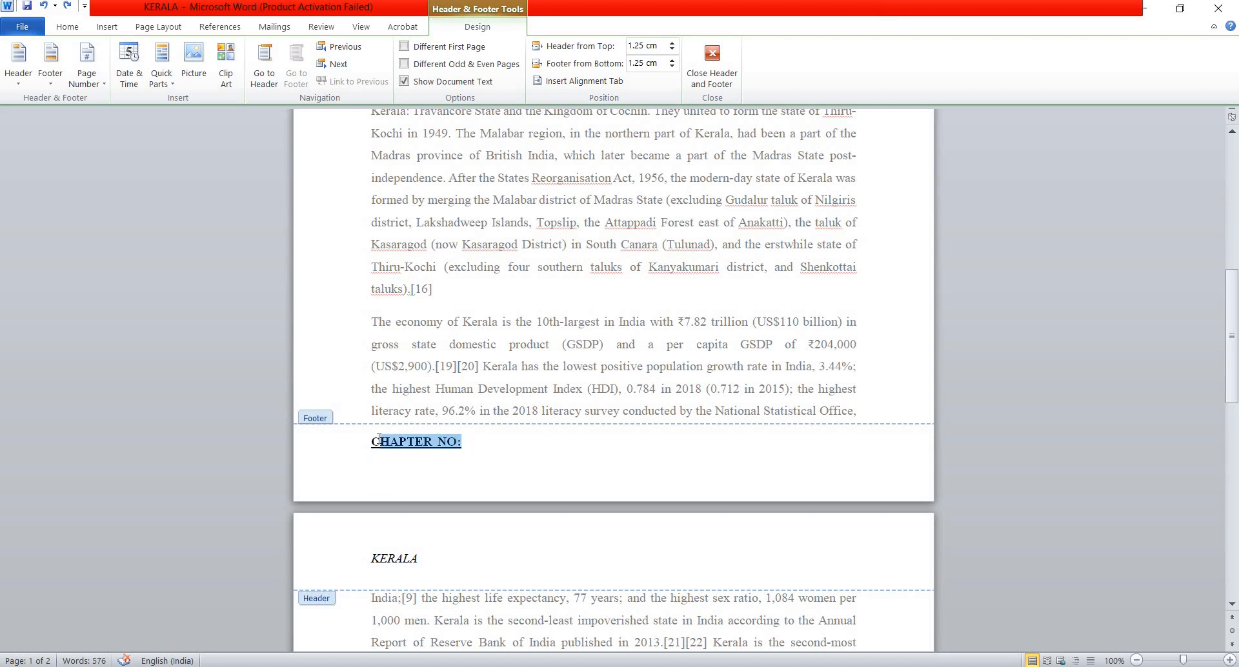
{"action": "key", "text": "Delete"}
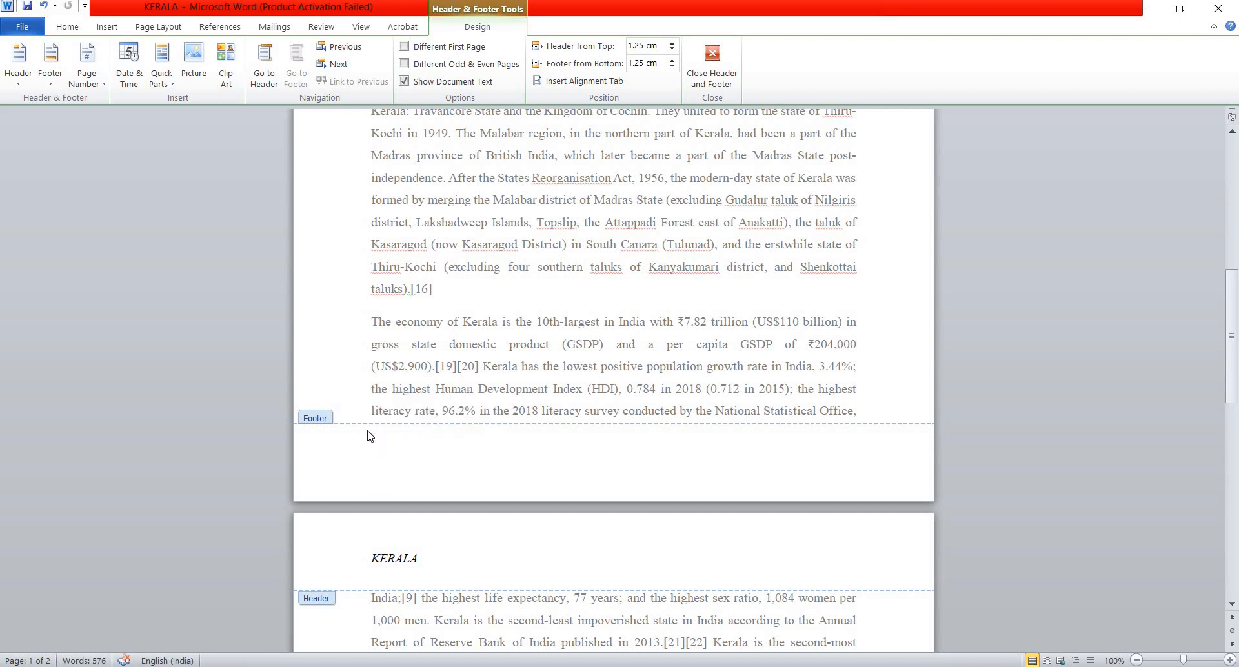
Insert the built-in Blank footer with the text 1 and return to the document body
{"action": "left_click", "coordinate": [111, 29]}
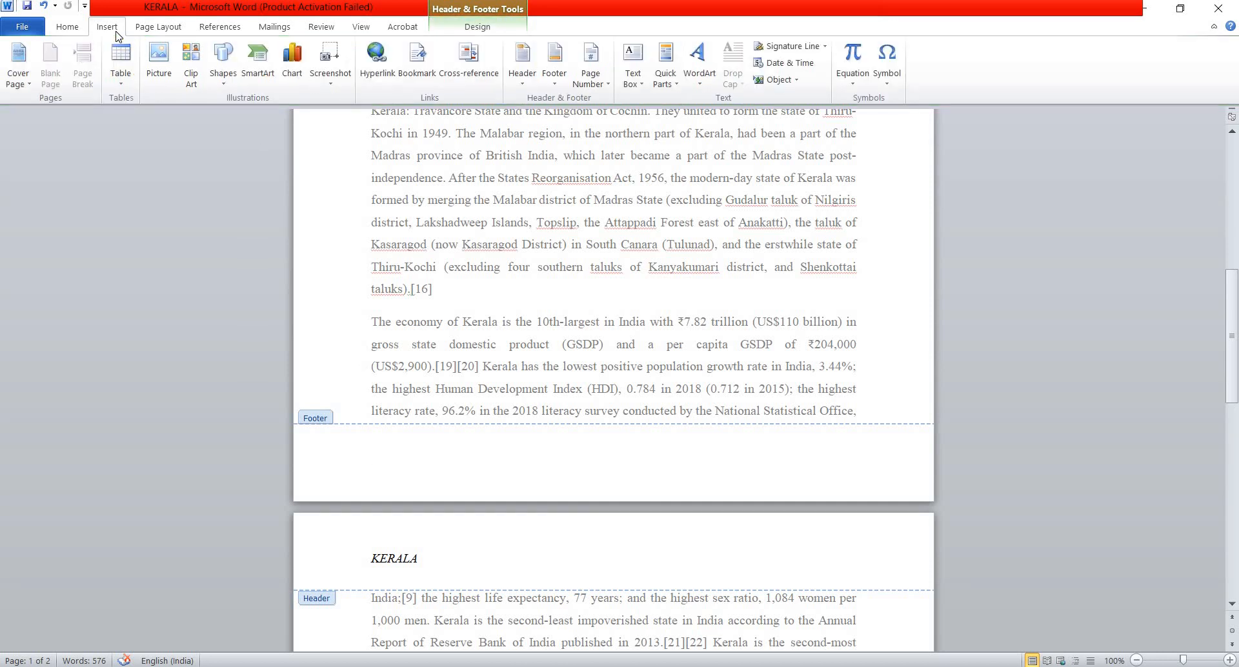
{"action": "left_click", "coordinate": [601, 82]}
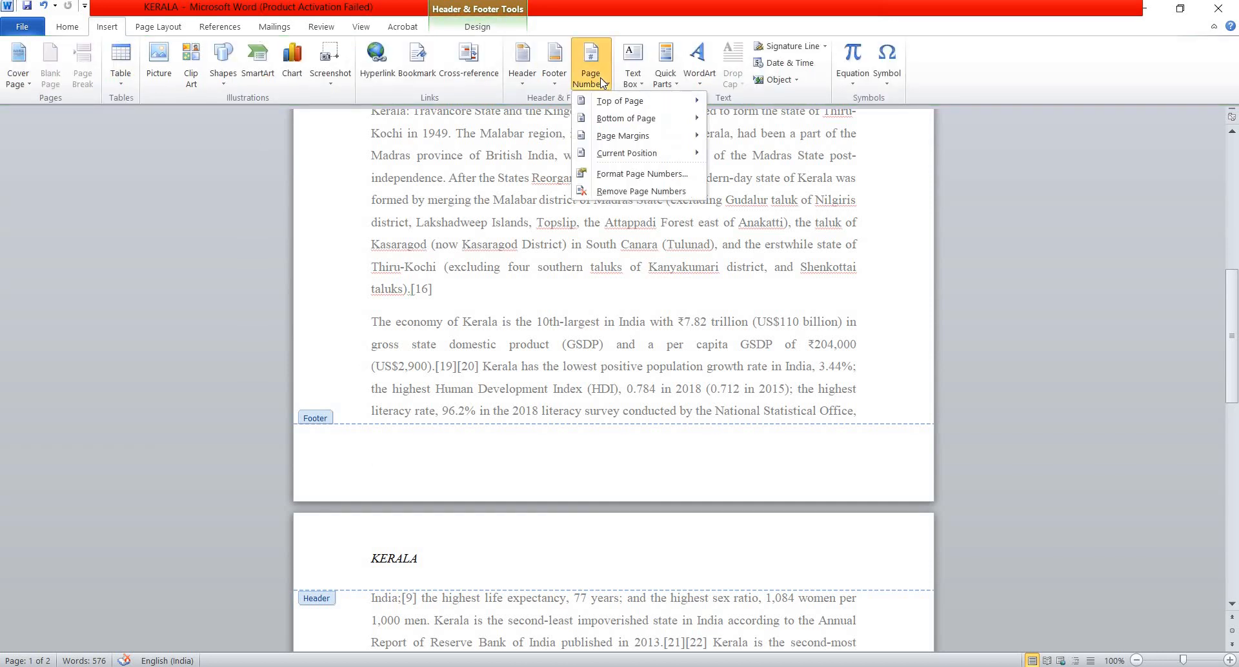
{"action": "left_click", "coordinate": [559, 80]}
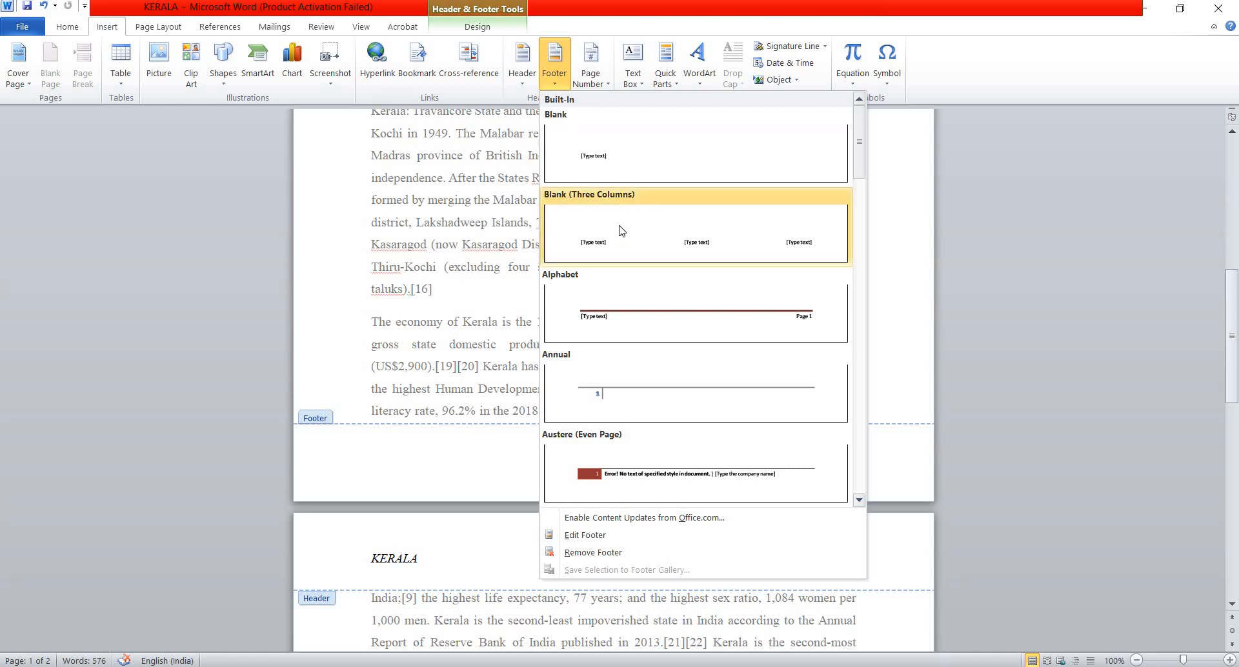
{"action": "scroll", "coordinate": [622, 230], "scroll_direction": "down", "scroll_amount": 3}
{"action": "scroll", "coordinate": [621, 230], "scroll_direction": "down", "scroll_amount": 5}
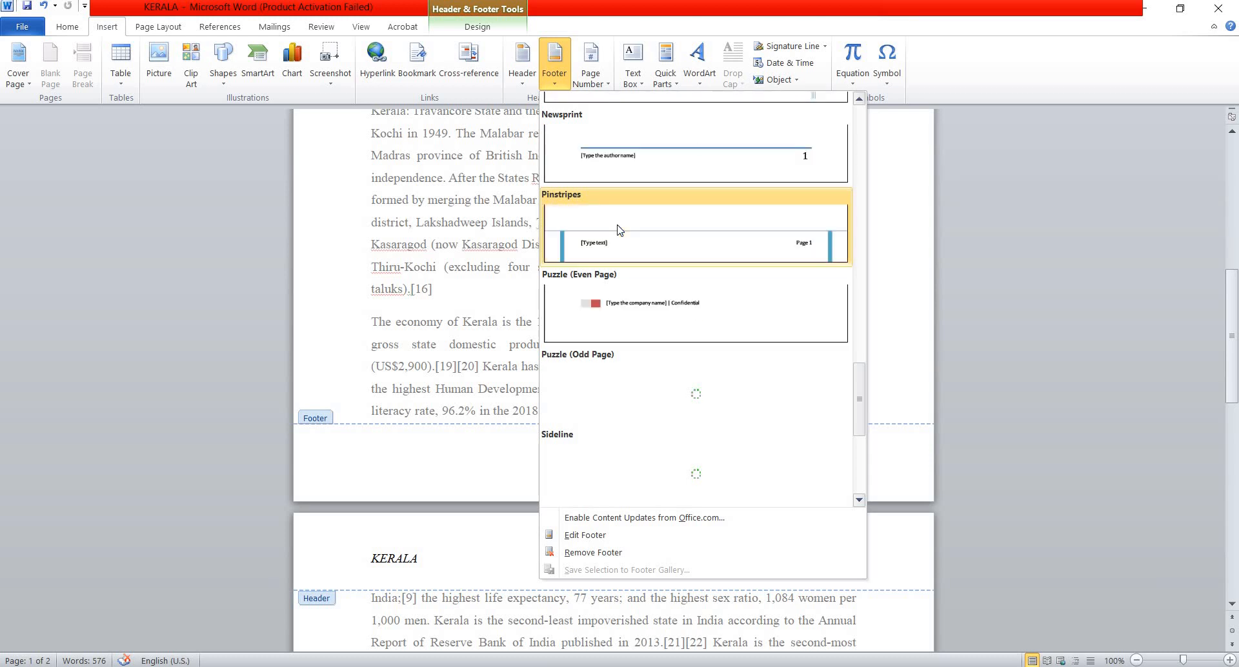
{"action": "scroll", "coordinate": [619, 231], "scroll_direction": "up", "scroll_amount": 8}
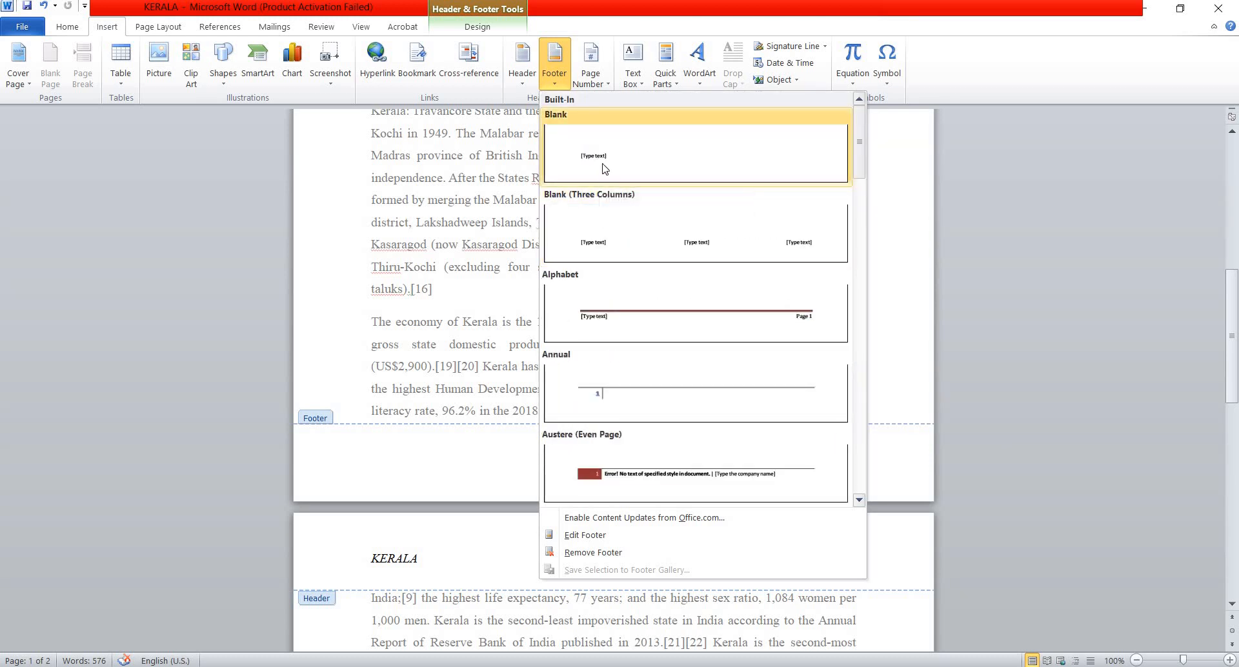
{"action": "left_click", "coordinate": [600, 175]}
{"action": "left_click", "coordinate": [436, 446]}
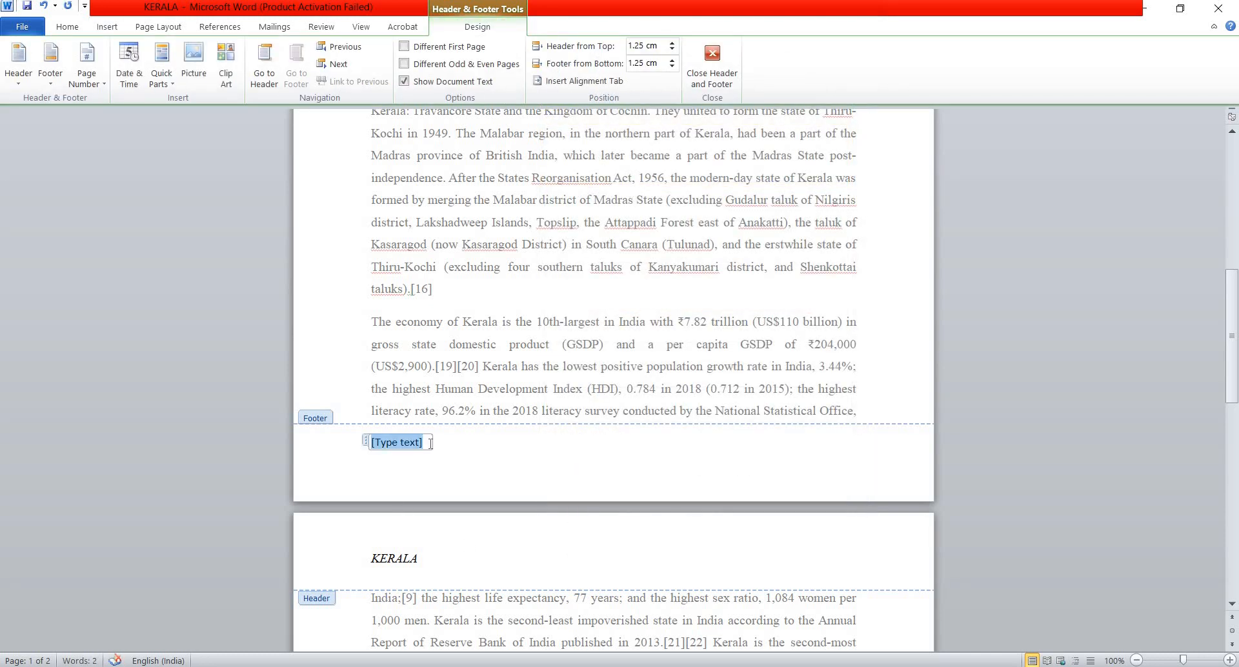
{"action": "type", "text": "1"}
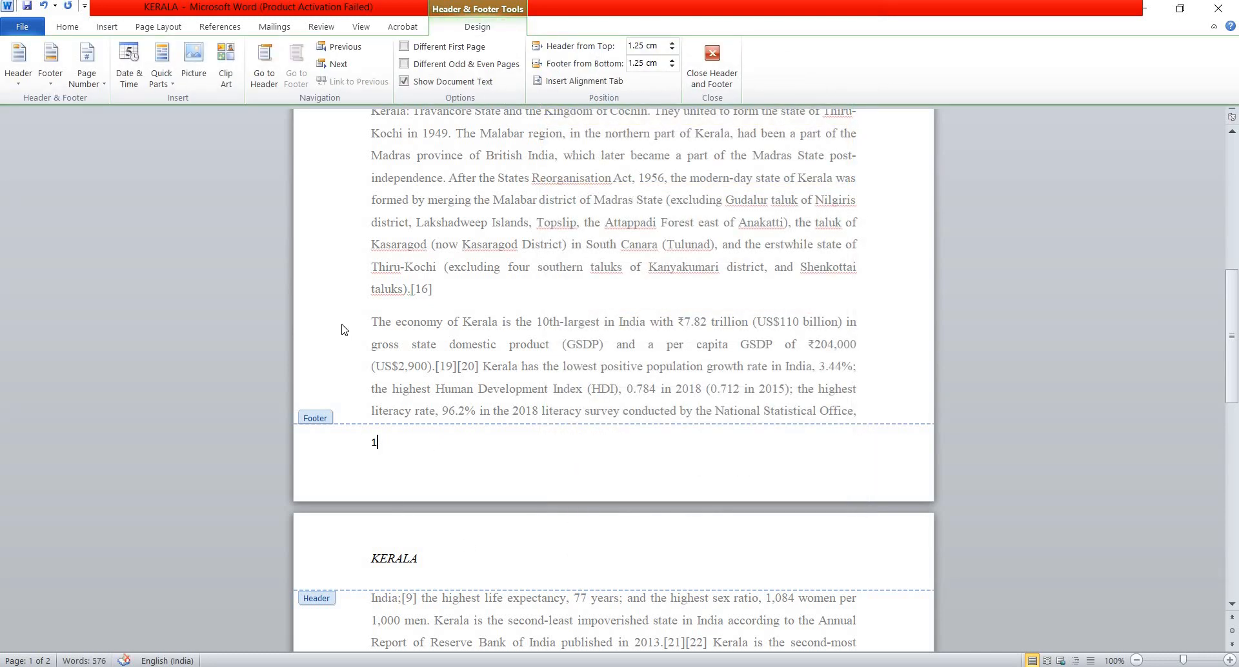
{"action": "double_click", "coordinate": [344, 330]}
Compare the footer number at the bottom of the first and second pages
{"action": "scroll", "coordinate": [436, 421], "scroll_direction": "down", "scroll_amount": 10}
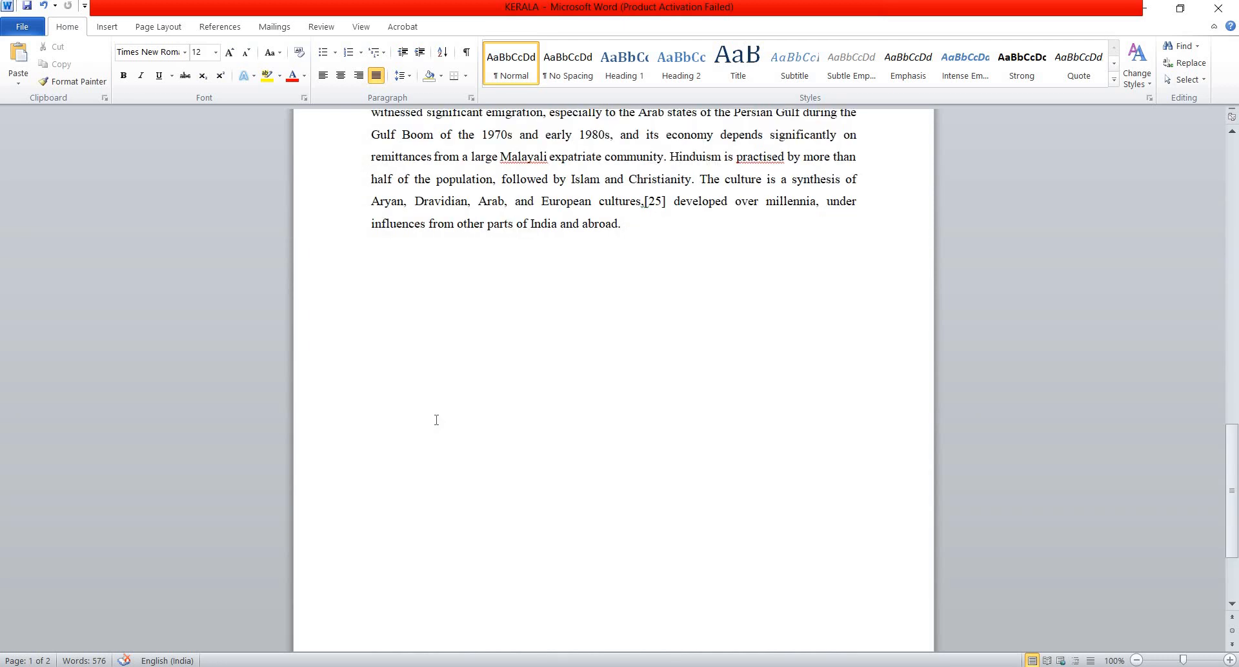
{"action": "scroll", "coordinate": [435, 418], "scroll_direction": "down", "scroll_amount": 3}
{"action": "scroll", "coordinate": [437, 577], "scroll_direction": "up", "scroll_amount": 10}
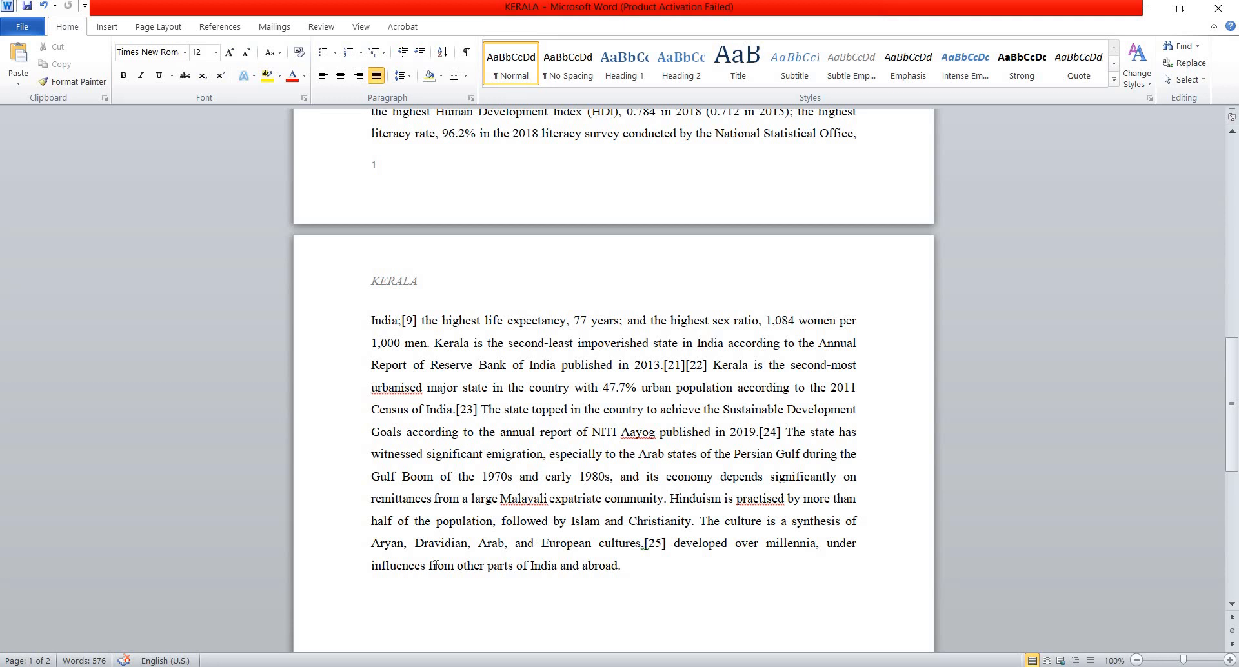
{"action": "scroll", "coordinate": [436, 565], "scroll_direction": "down", "scroll_amount": 8}
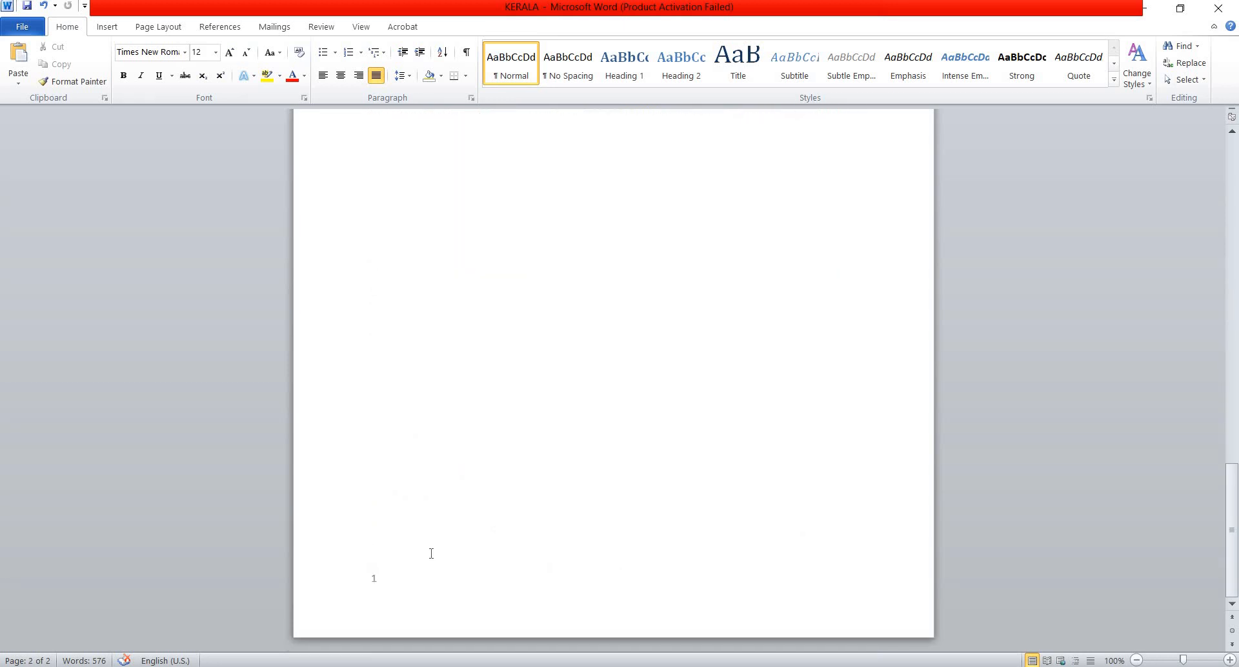
{"action": "scroll", "coordinate": [432, 506], "scroll_direction": "up", "scroll_amount": 7}
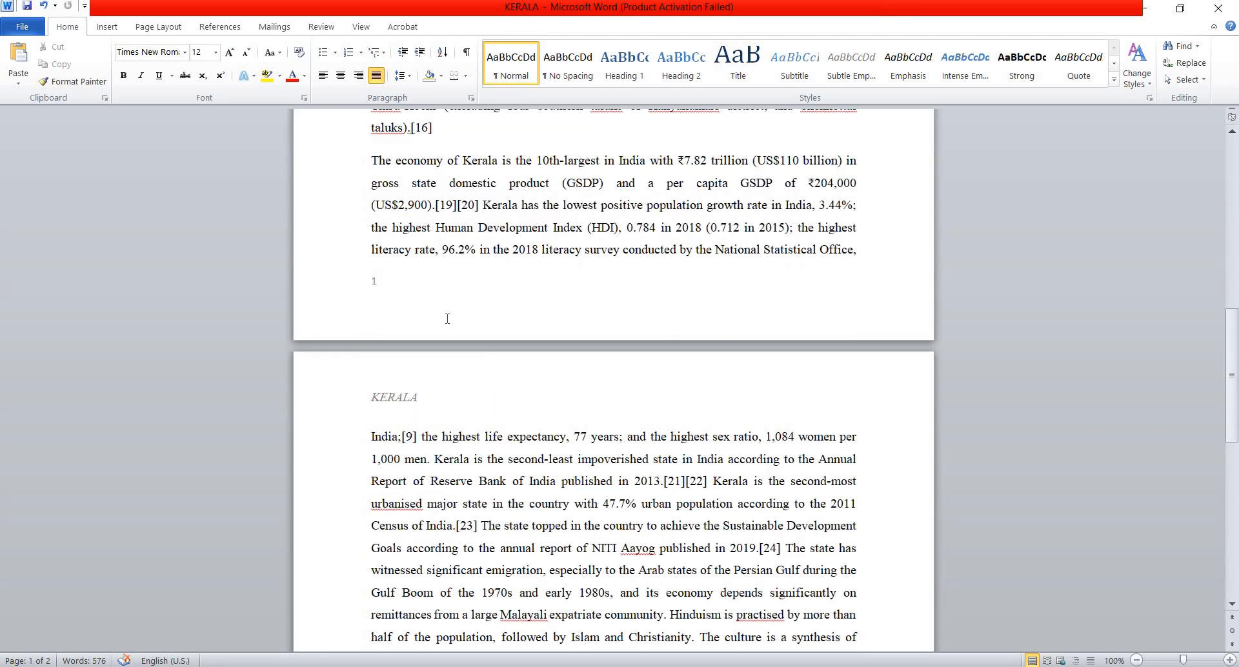
{"action": "scroll", "coordinate": [448, 318], "scroll_direction": "up", "scroll_amount": 2}
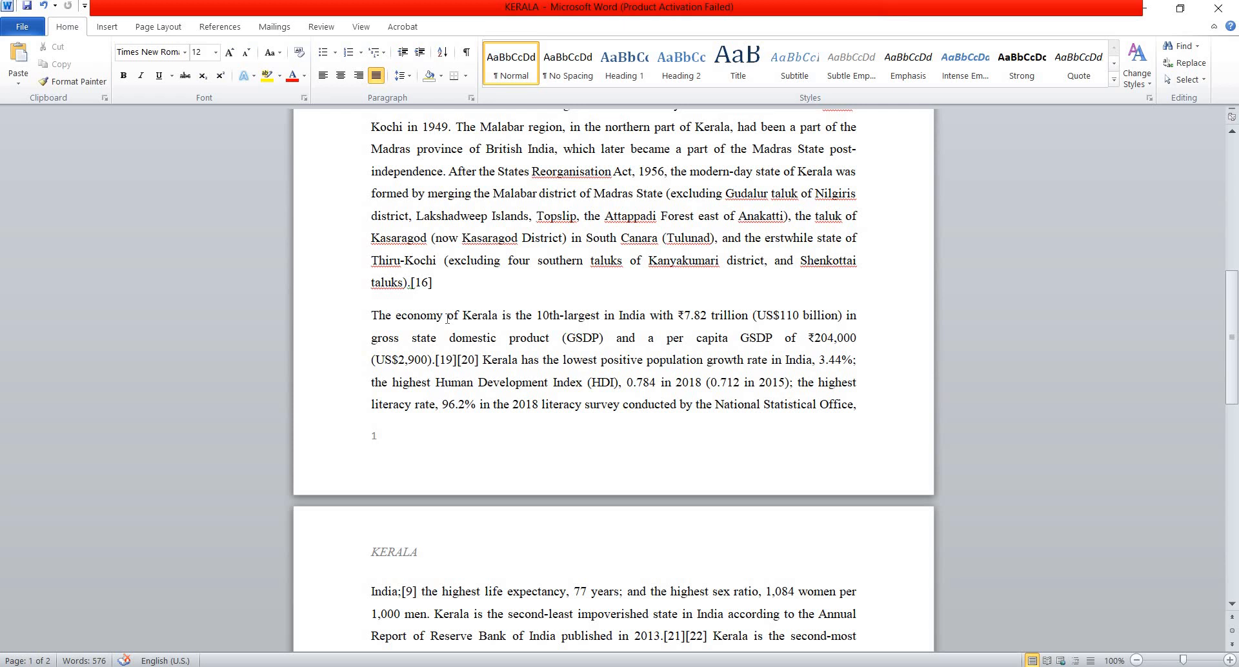
{"action": "scroll", "coordinate": [447, 318], "scroll_direction": "down", "scroll_amount": 9}
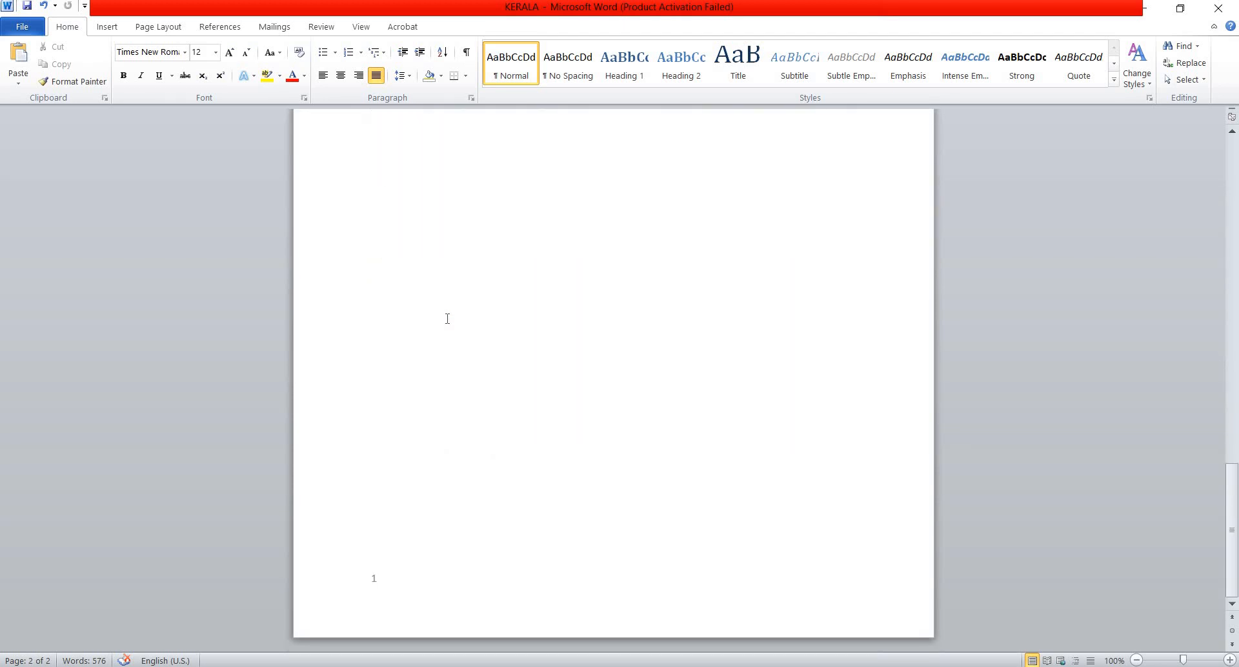
{"action": "scroll", "coordinate": [445, 313], "scroll_direction": "up", "scroll_amount": 7}
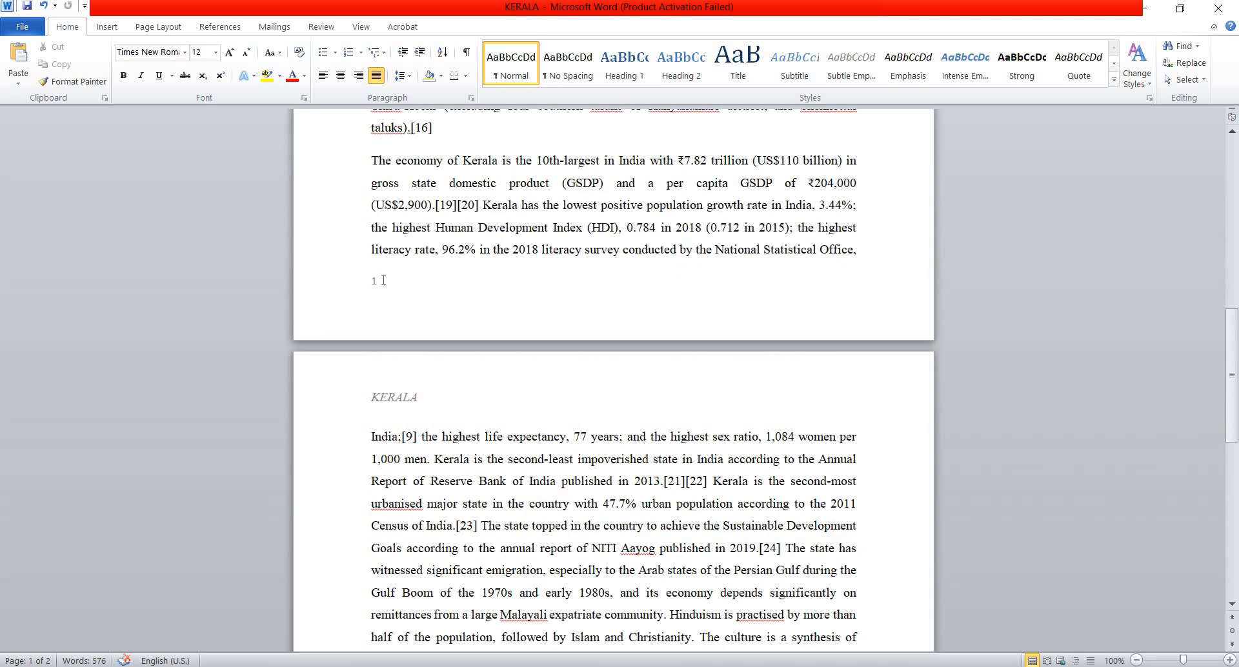
Undo the insertion of the manually entered footer number
{"action": "double_click", "coordinate": [384, 280]}
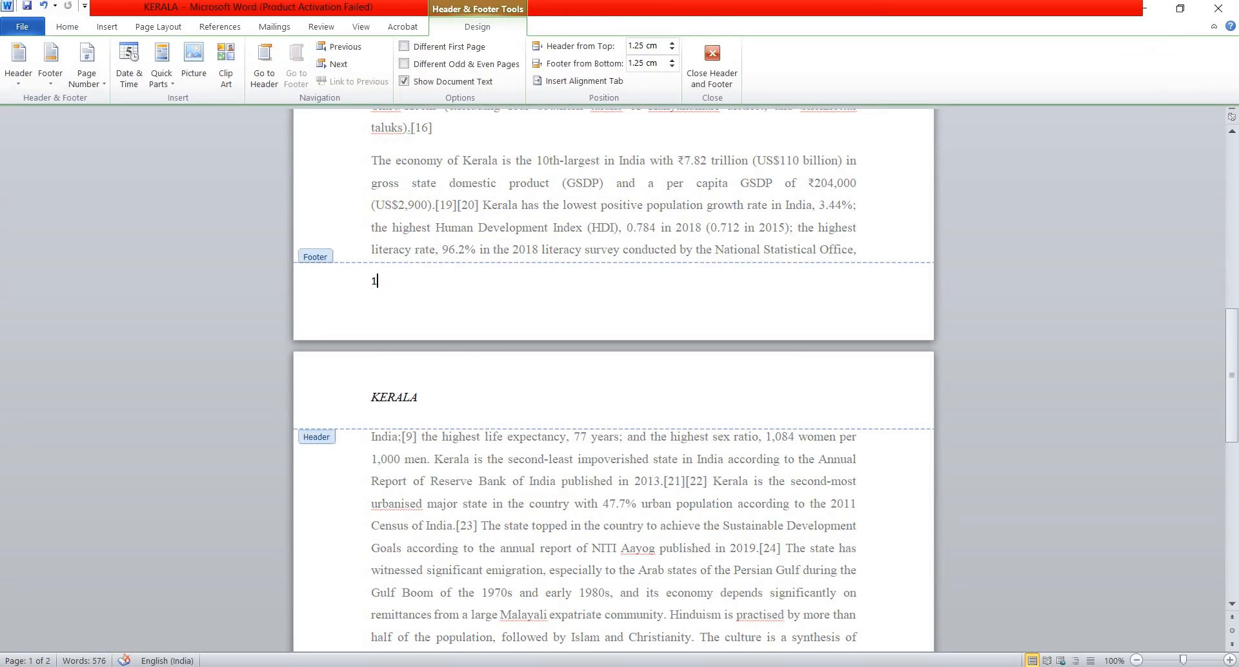
{"action": "key", "text": "ctrl+z"}
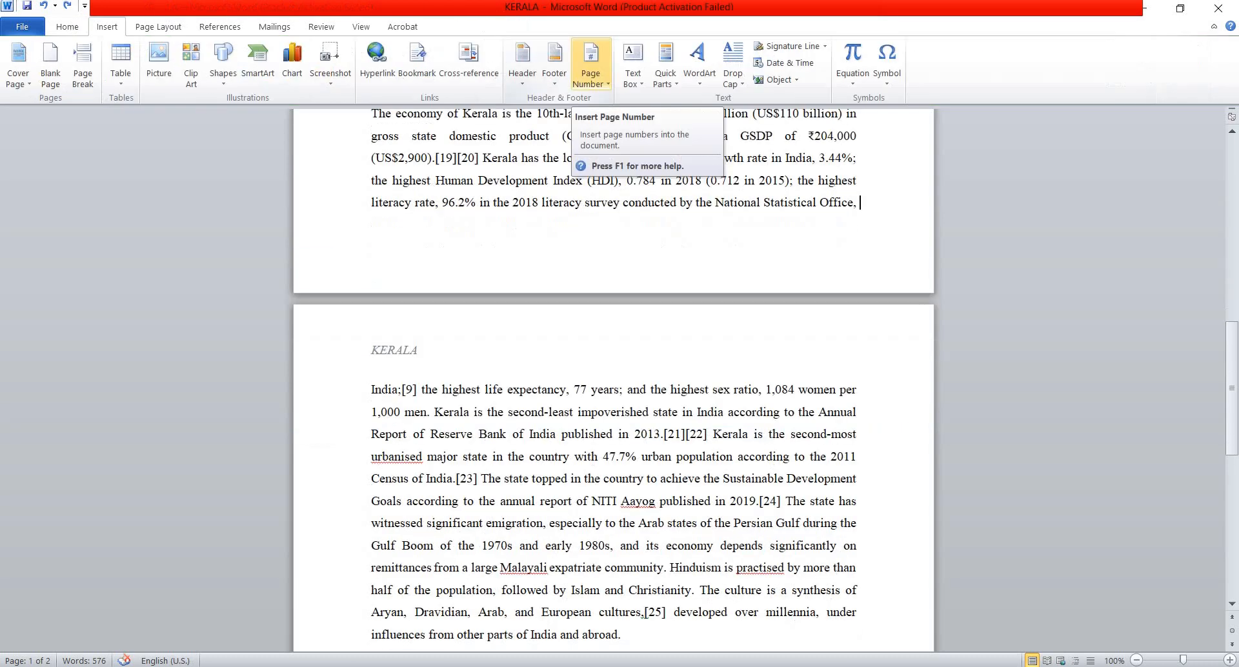
Insert bottom-of-page numbers in the Plain Number 2 design, return to the document body and check the numbering on both pages
{"action": "left_click", "coordinate": [605, 83]}
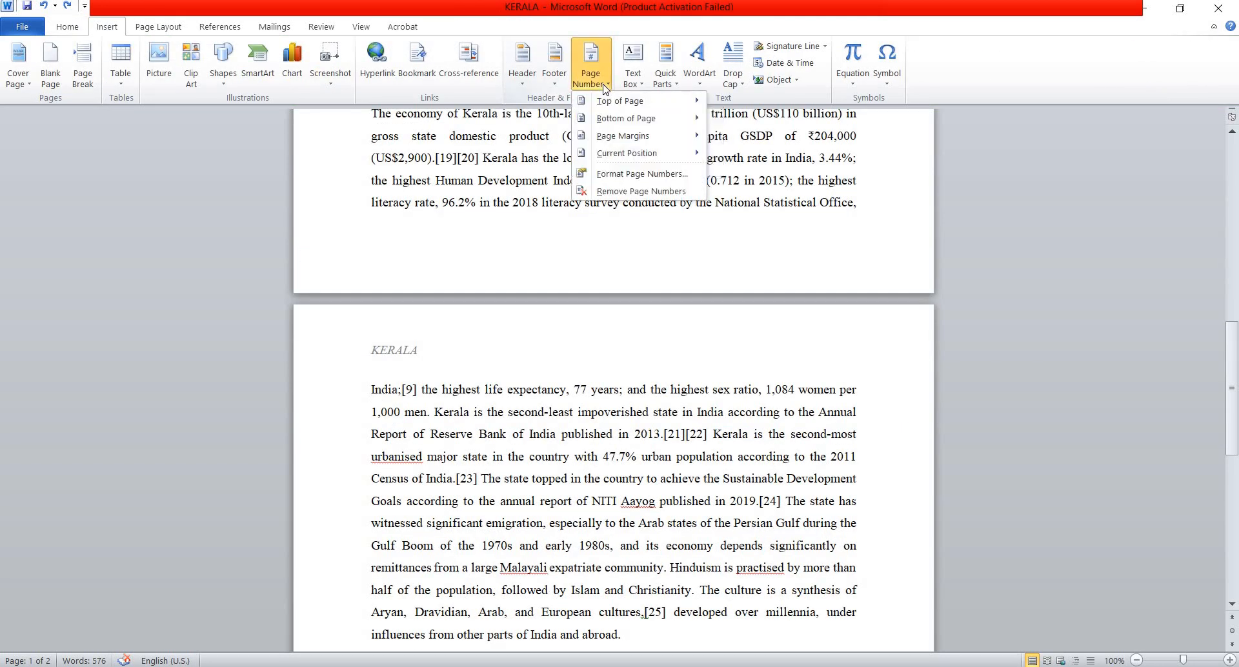
{"action": "mouse_move", "coordinate": [616, 119]}
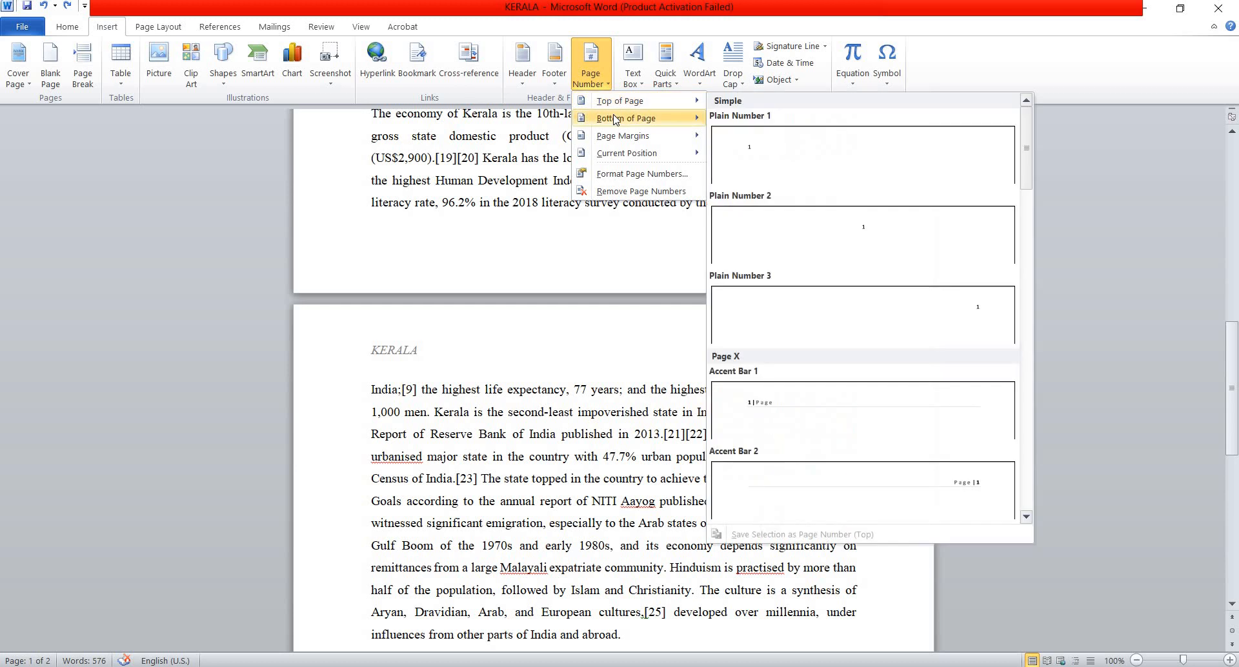
{"action": "left_click", "coordinate": [781, 255]}
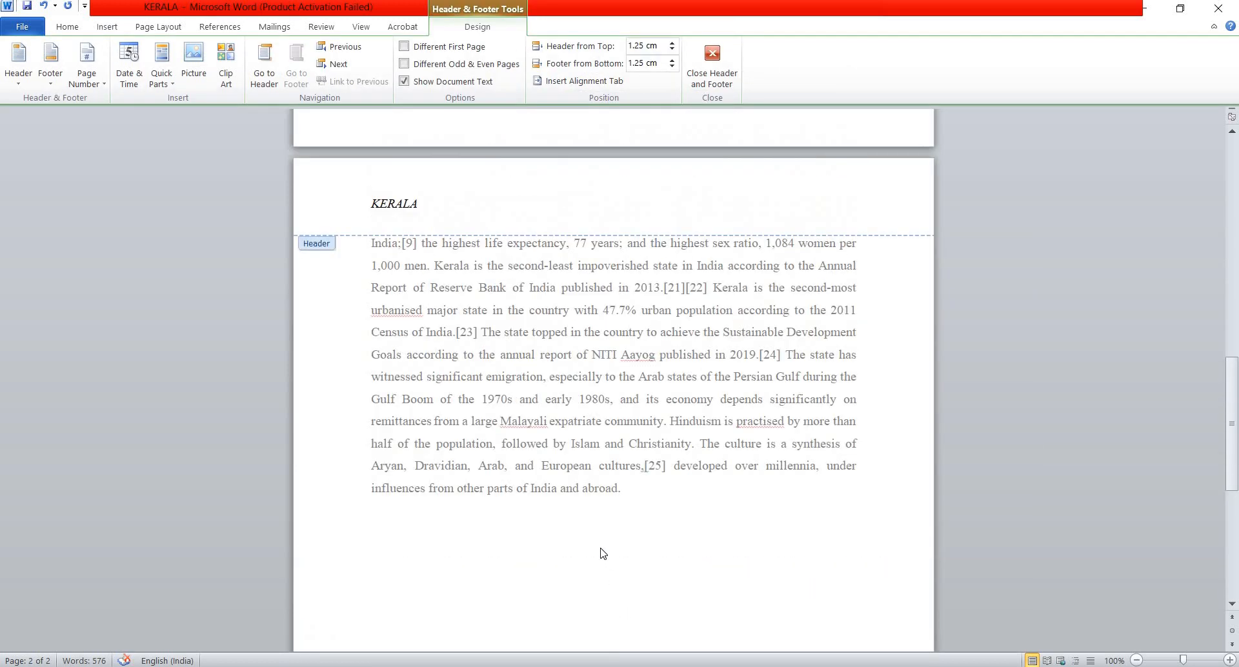
{"action": "scroll", "coordinate": [603, 553], "scroll_direction": "up", "scroll_amount": 6}
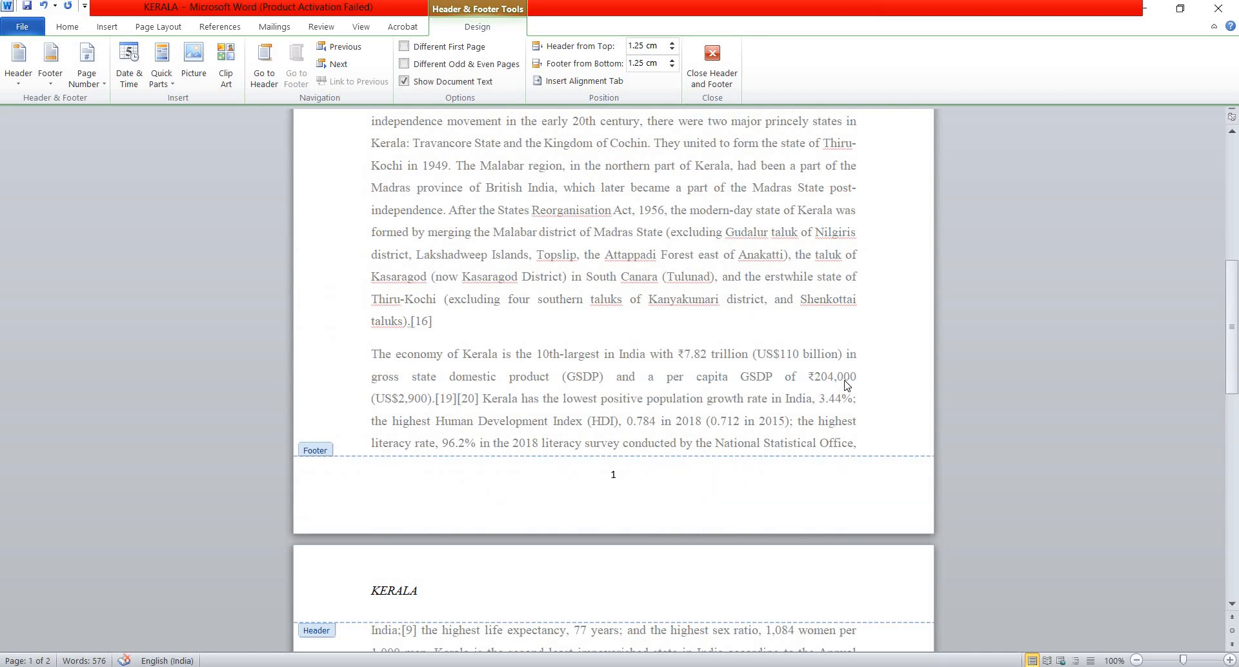
{"action": "left_click", "coordinate": [615, 475]}
{"action": "double_click", "coordinate": [823, 365]}
{"action": "scroll", "coordinate": [662, 532], "scroll_direction": "down", "scroll_amount": 10}
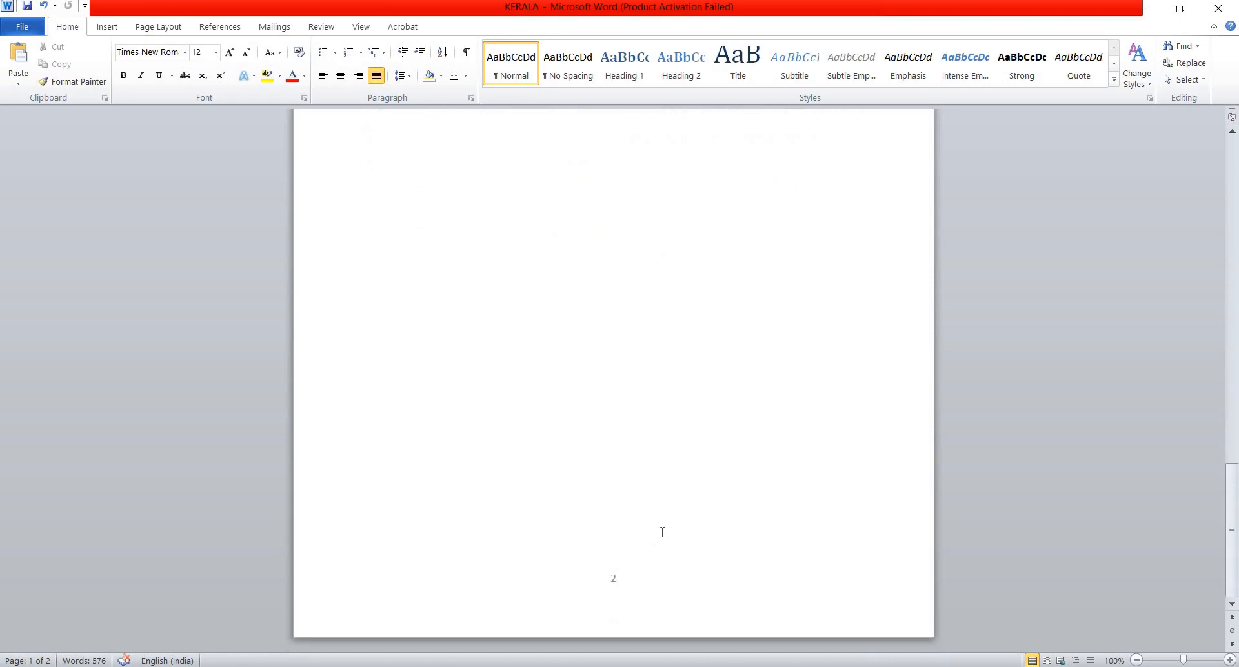
{"action": "left_click", "coordinate": [662, 533]}
{"action": "scroll", "coordinate": [663, 533], "scroll_direction": "up", "scroll_amount": 5}
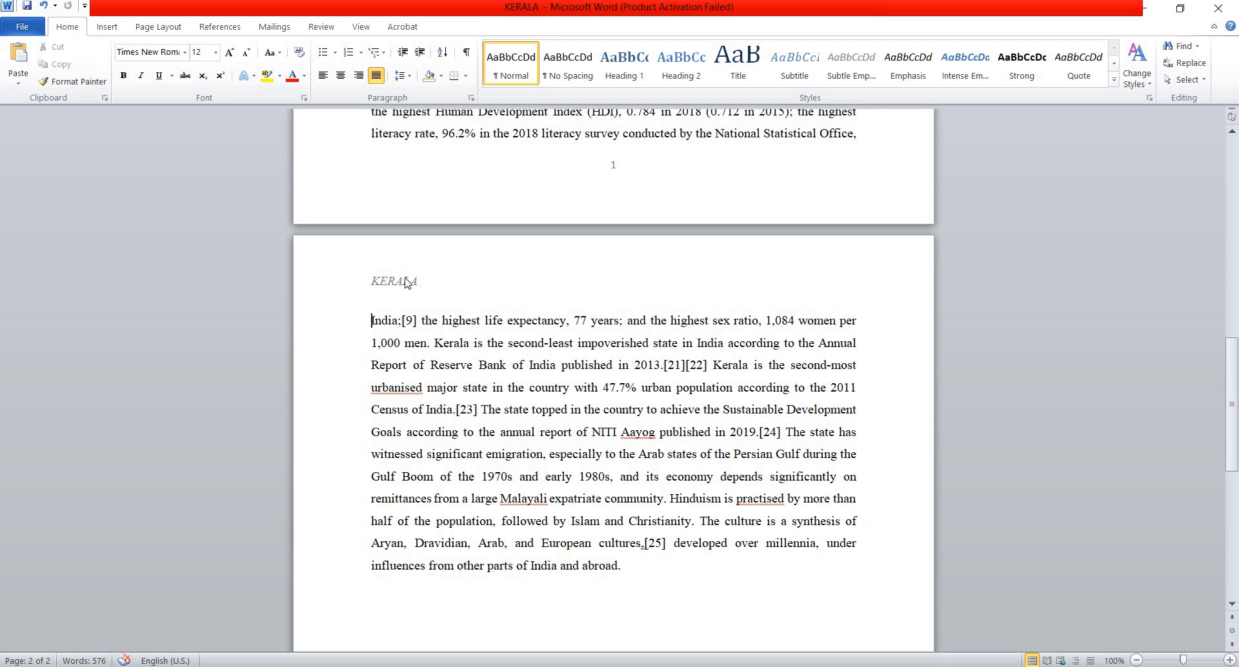
Apply the CONFIDENTIAL 1 watermark to the document and check it on both pages
{"action": "left_click", "coordinate": [158, 29]}
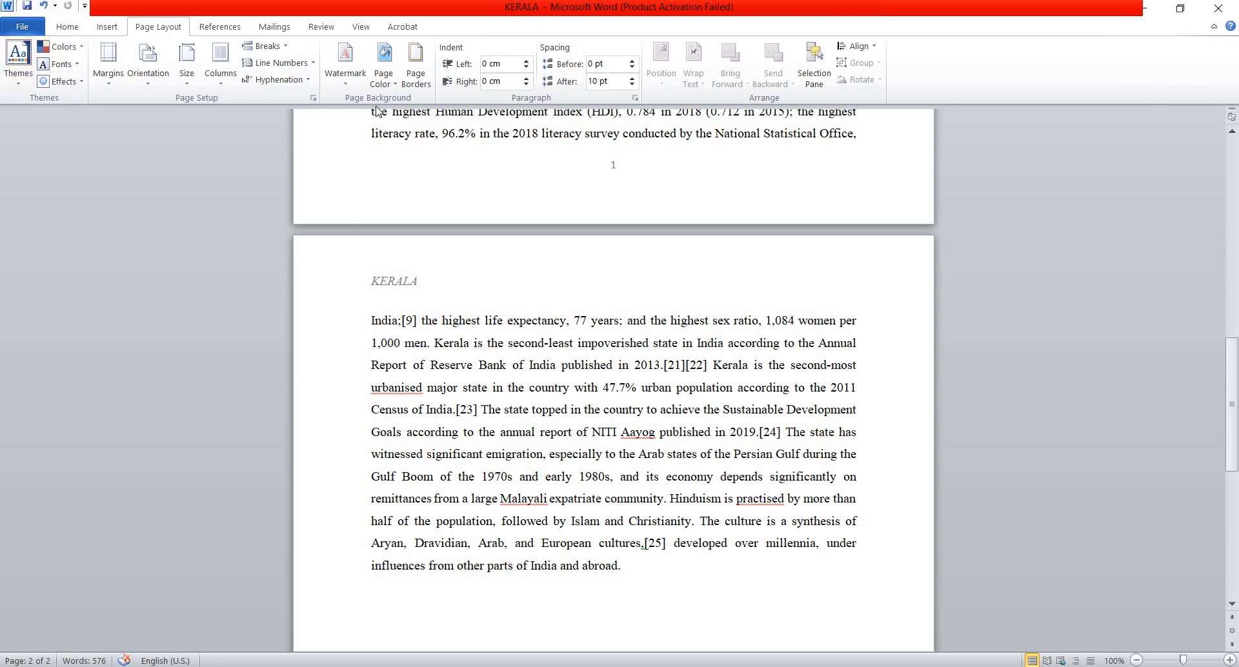
{"action": "left_click", "coordinate": [346, 84]}
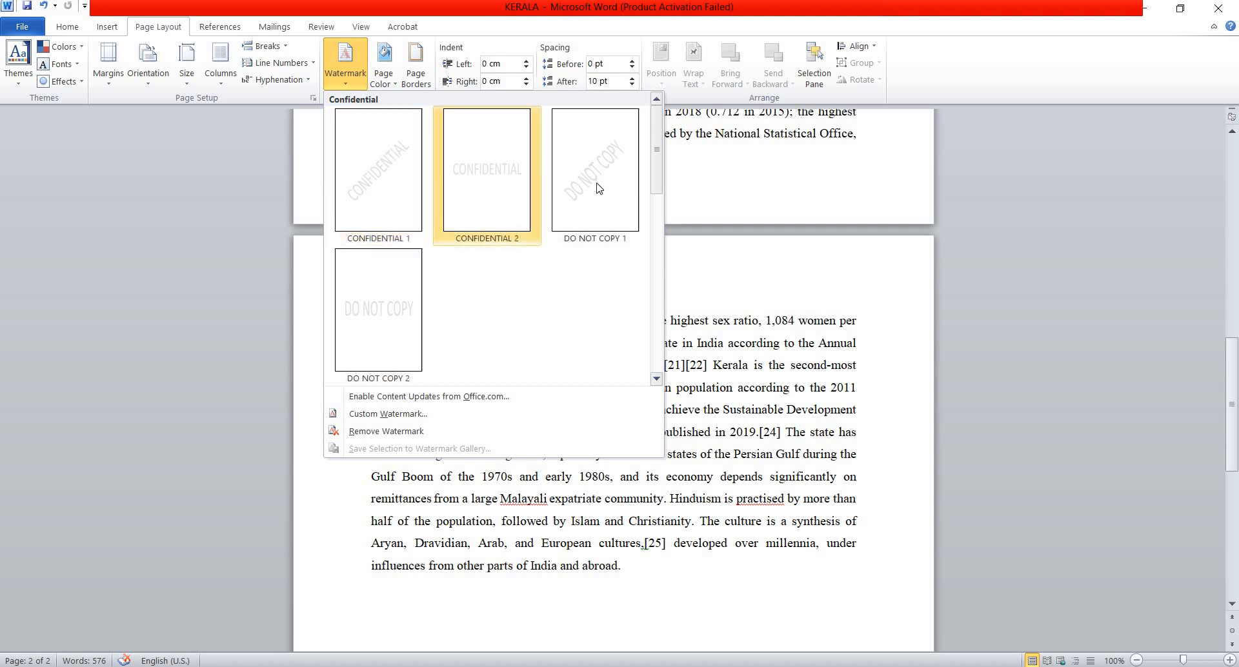
{"action": "scroll", "coordinate": [400, 351], "scroll_direction": "down", "scroll_amount": 3}
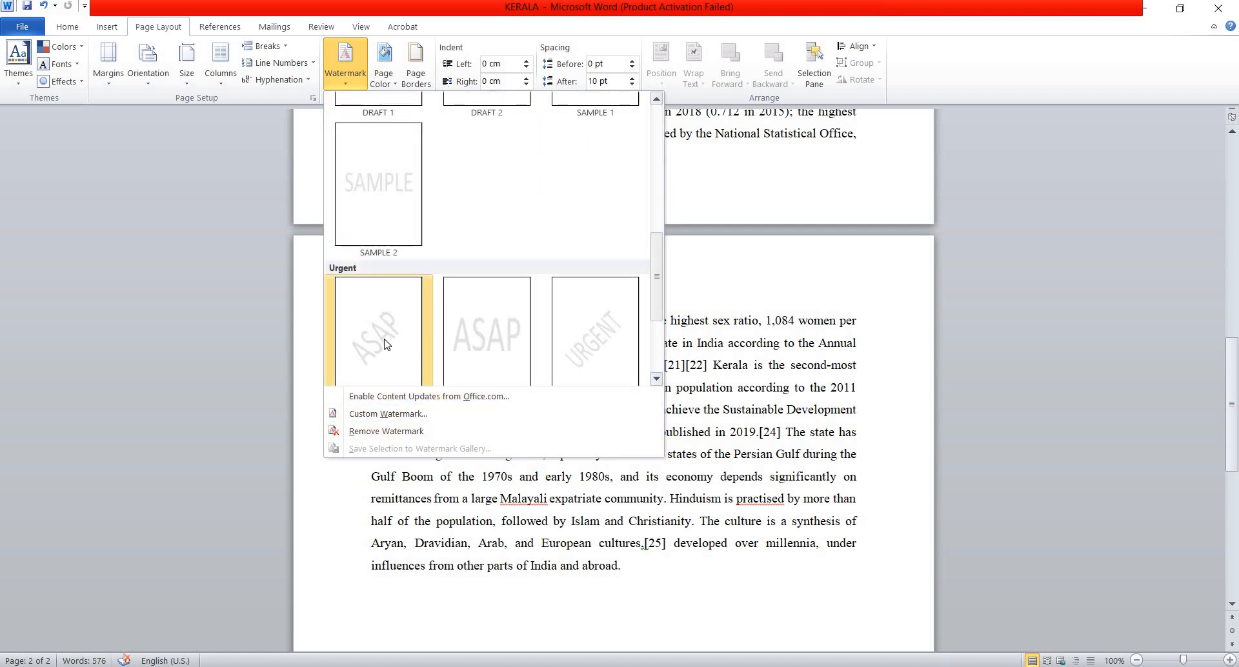
{"action": "scroll", "coordinate": [380, 297], "scroll_direction": "down", "scroll_amount": 2}
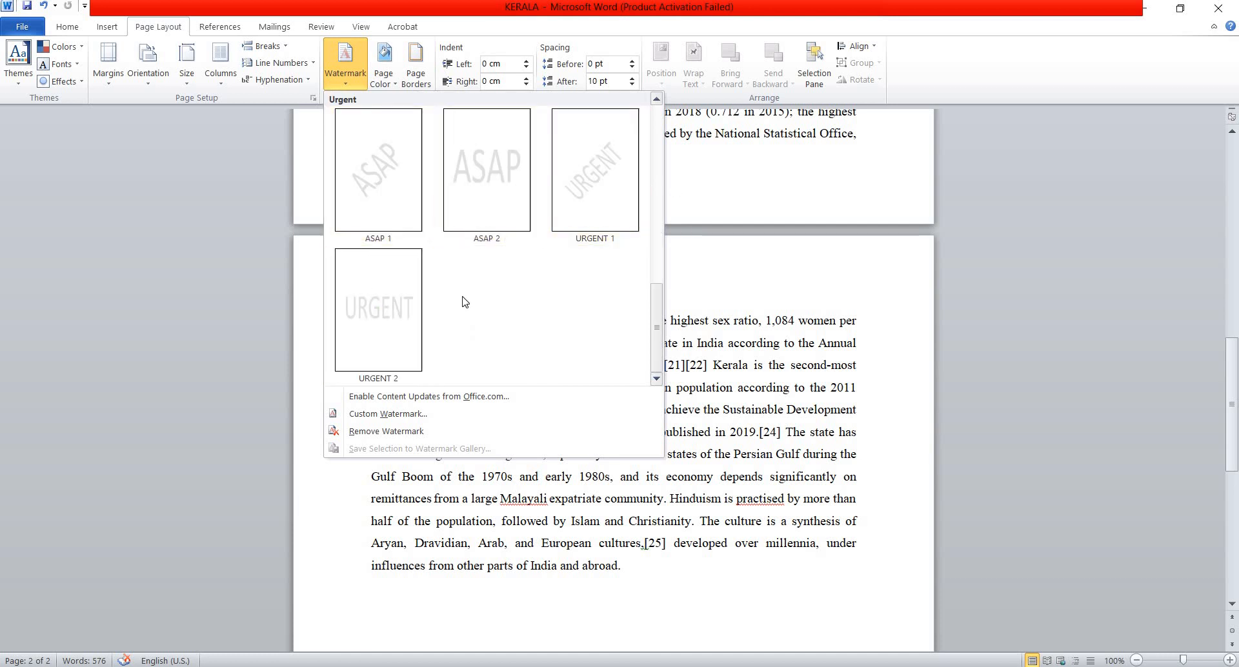
{"action": "scroll", "coordinate": [463, 289], "scroll_direction": "up", "scroll_amount": 5}
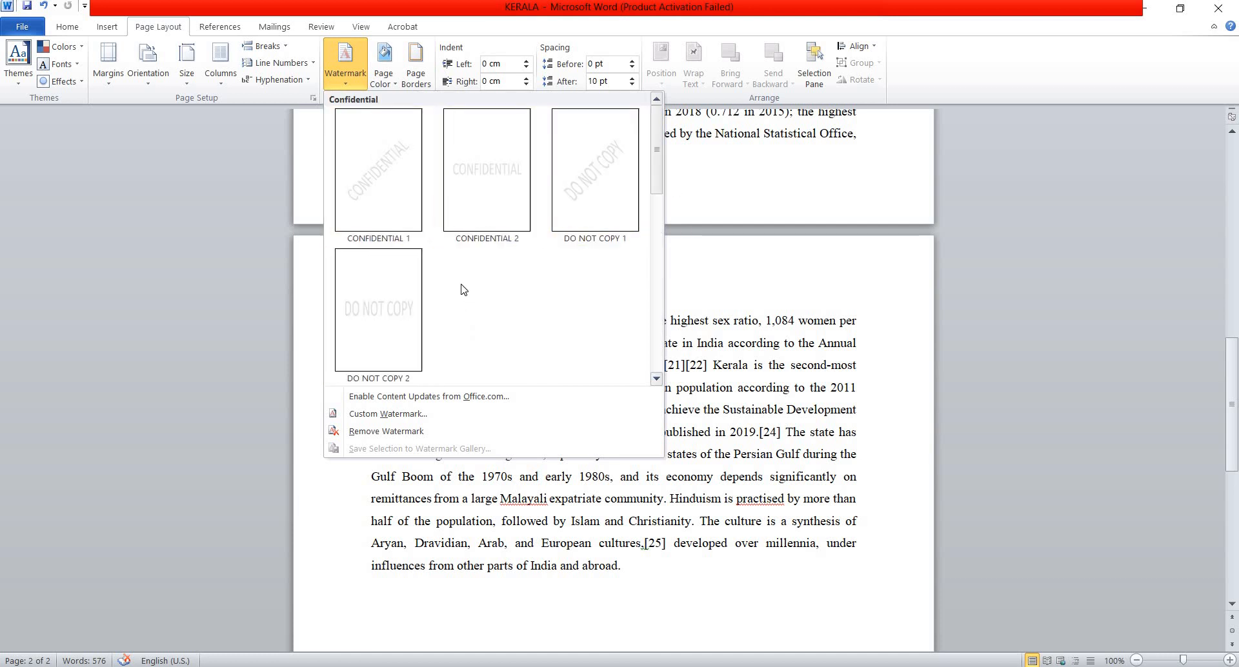
{"action": "left_click", "coordinate": [377, 172]}
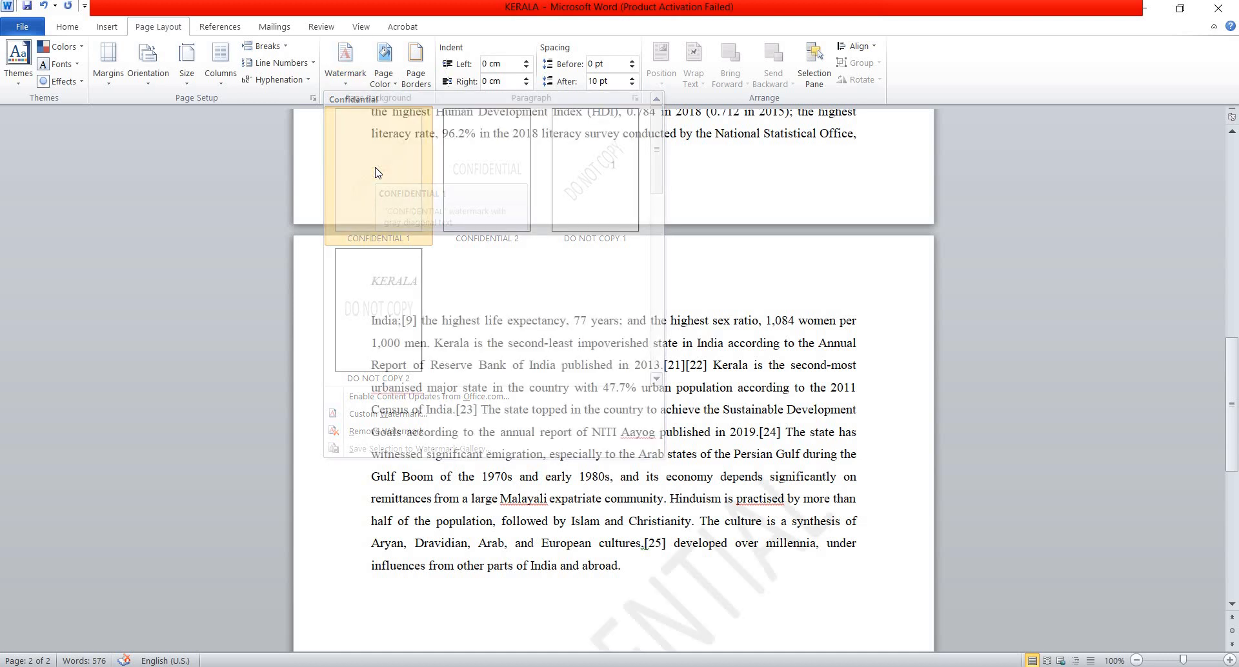
{"action": "scroll", "coordinate": [549, 548], "scroll_direction": "down", "scroll_amount": 3}
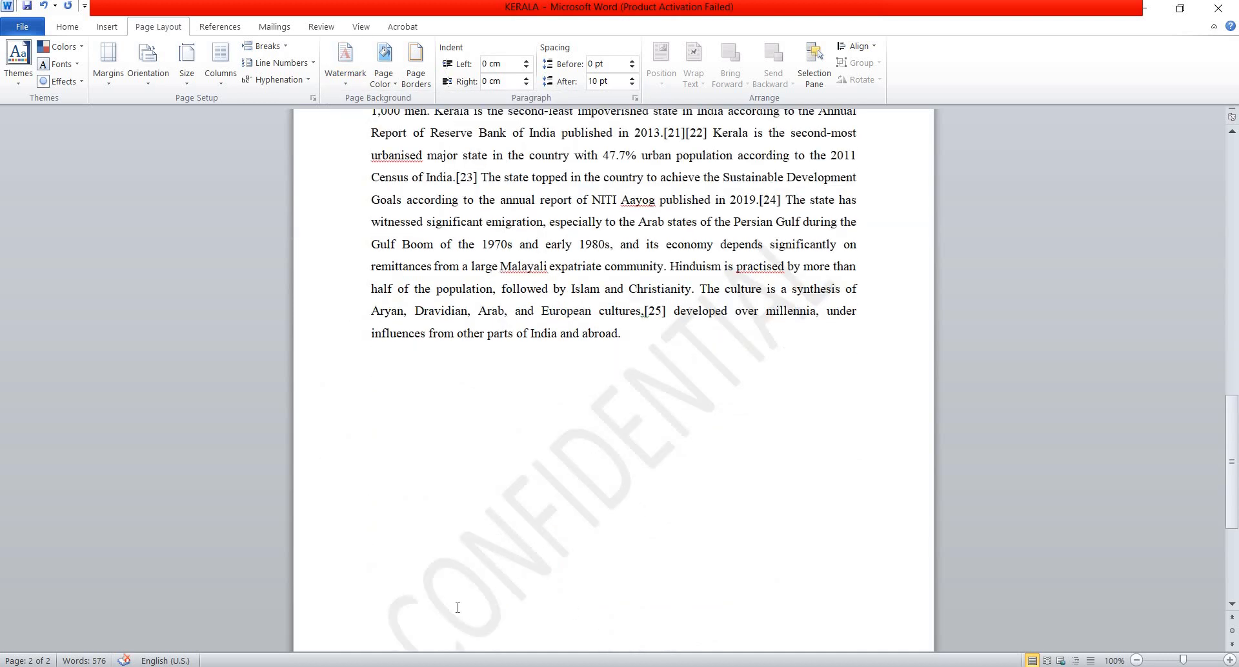
{"action": "scroll", "coordinate": [538, 518], "scroll_direction": "up", "scroll_amount": 9}
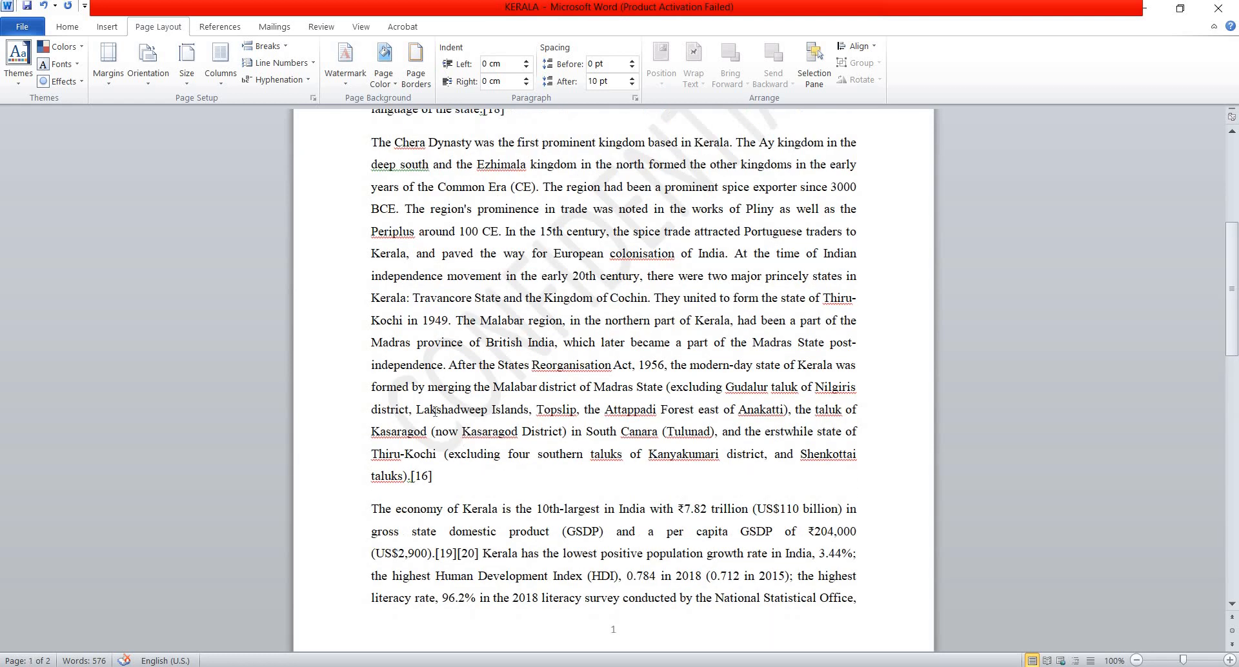
{"action": "scroll", "coordinate": [434, 410], "scroll_direction": "up", "scroll_amount": 3}
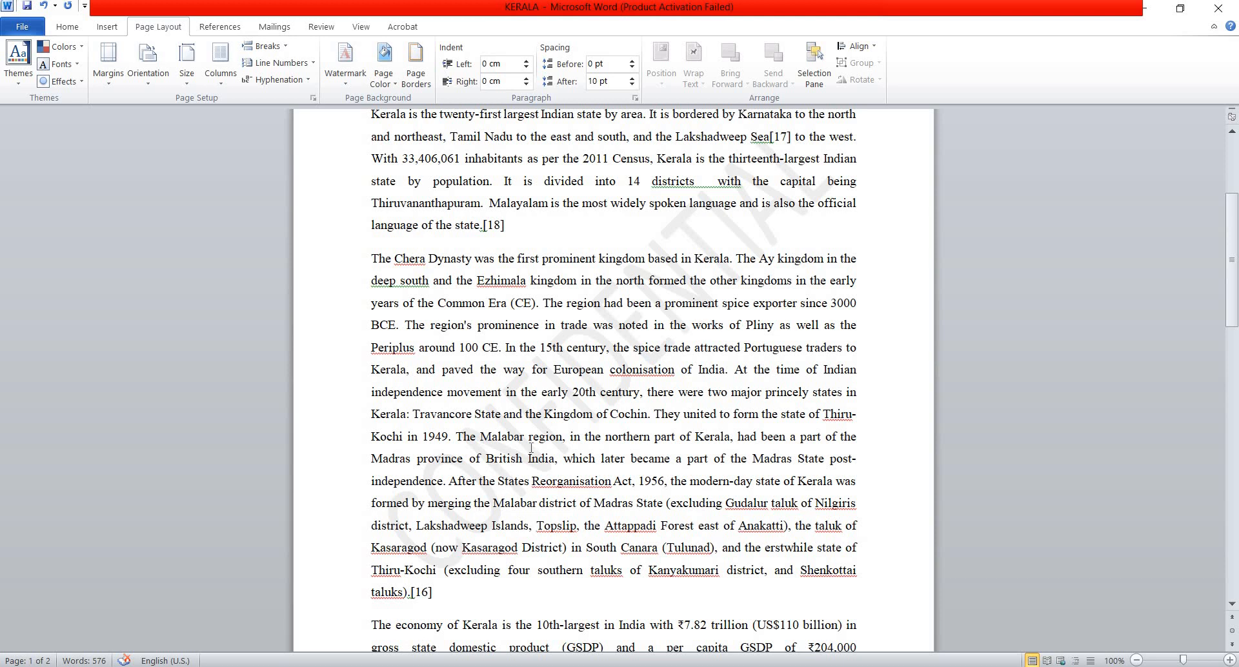
{"action": "scroll", "coordinate": [528, 445], "scroll_direction": "up", "scroll_amount": 5}
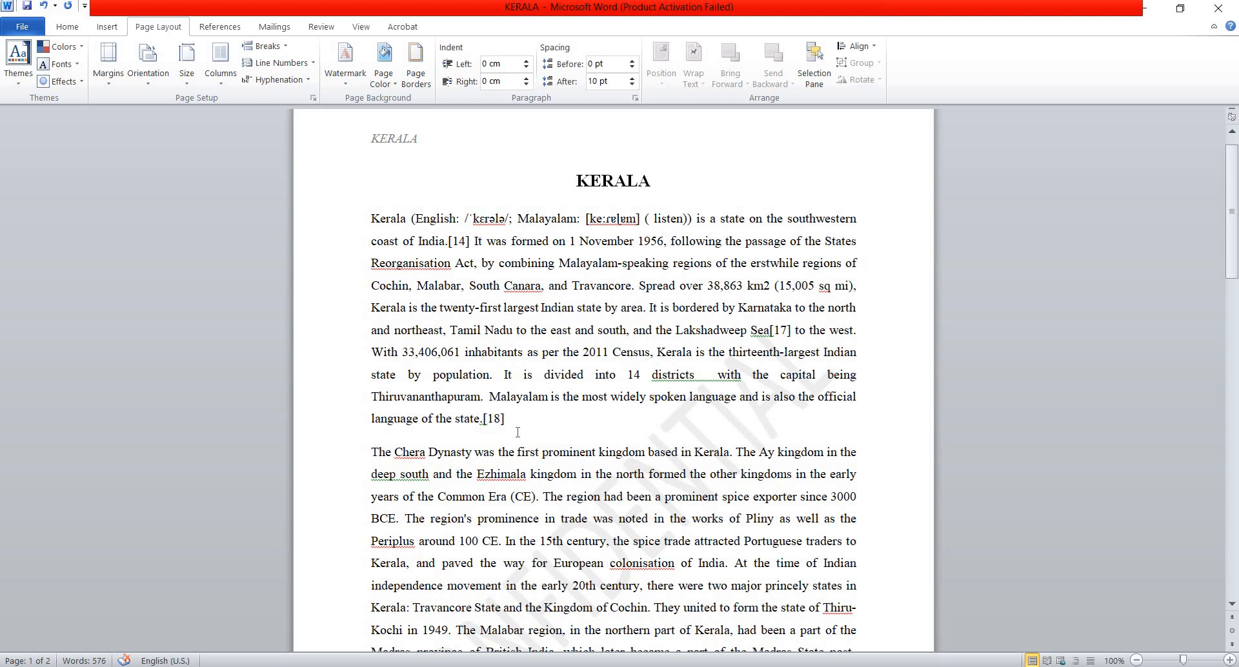
Remove the CONFIDENTIAL watermark from the document
{"action": "scroll", "coordinate": [518, 432], "scroll_direction": "down", "scroll_amount": 2}
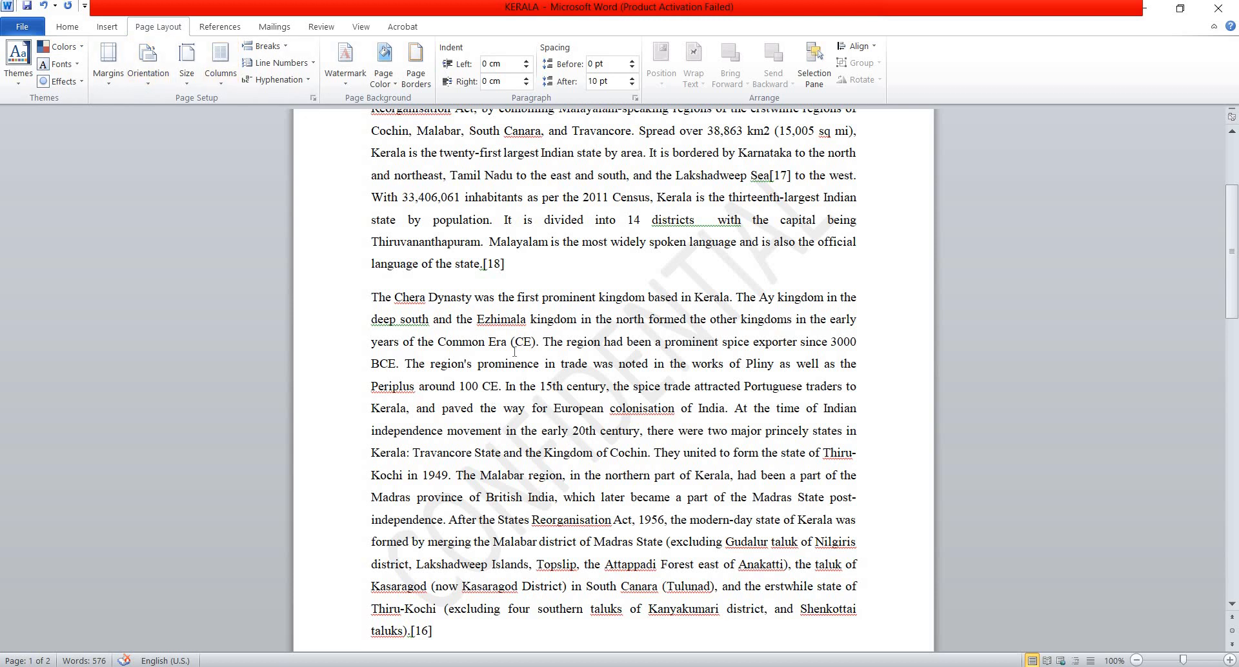
{"action": "left_click", "coordinate": [344, 82]}
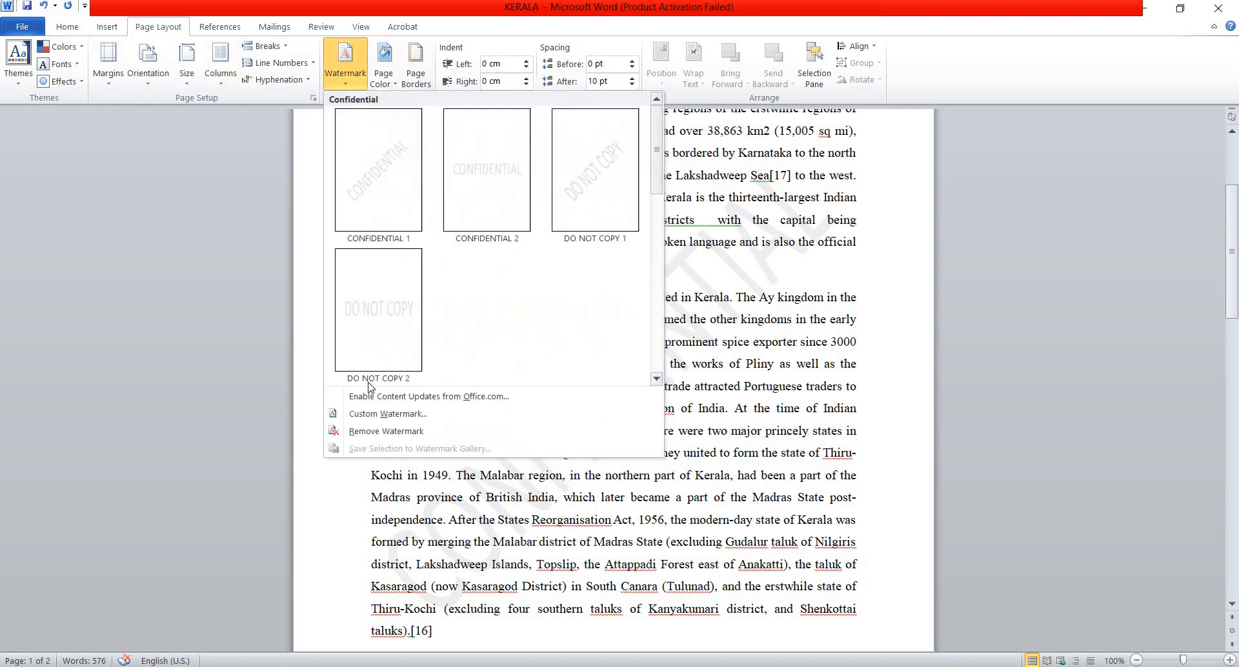
{"action": "left_click", "coordinate": [376, 431]}
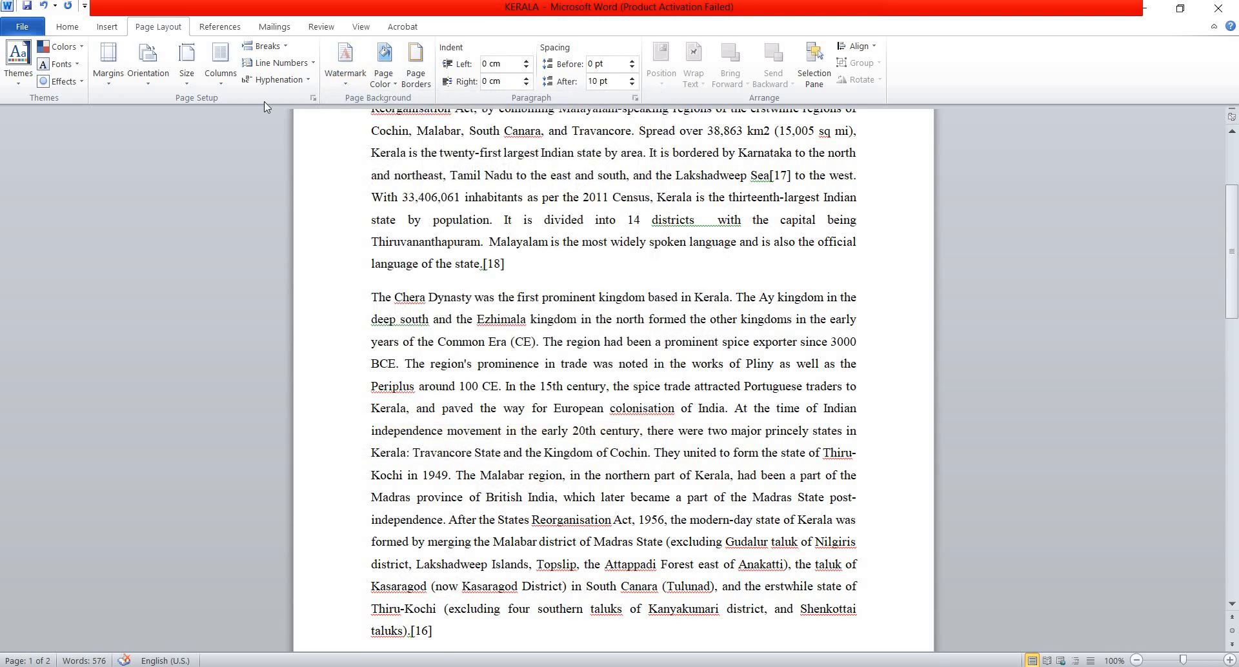
Set up a custom text watermark for the document with the text NUMBER CORNER COACHING
{"action": "left_click", "coordinate": [333, 82]}
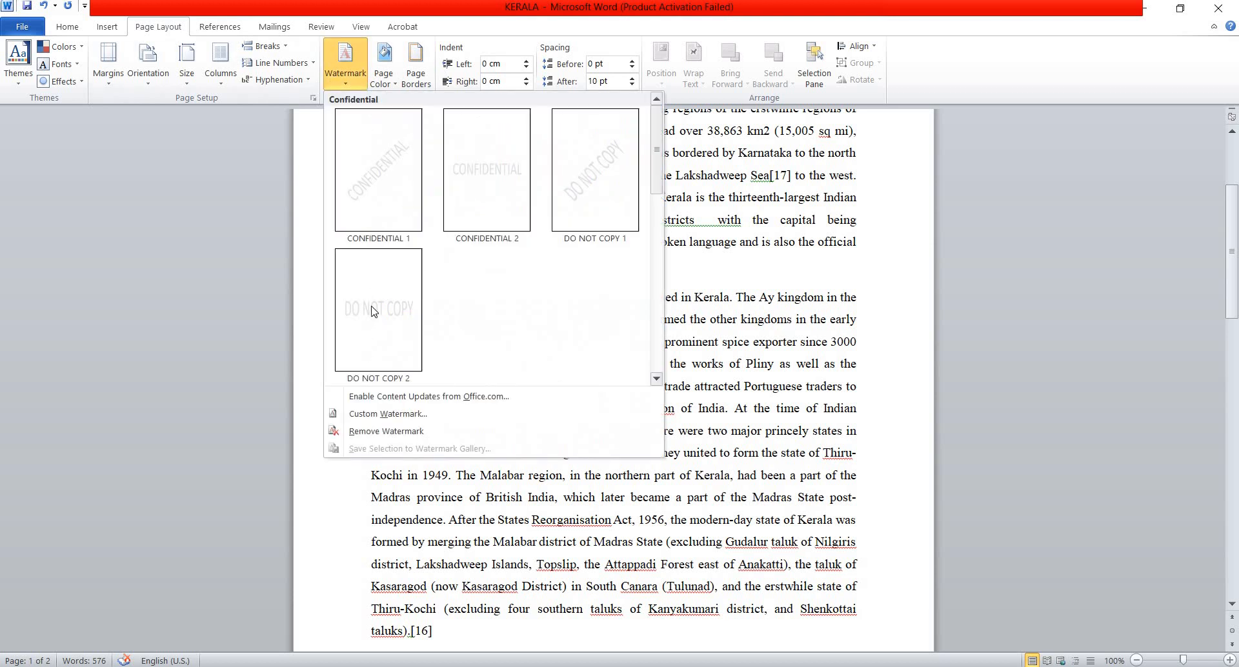
{"action": "left_click", "coordinate": [398, 416]}
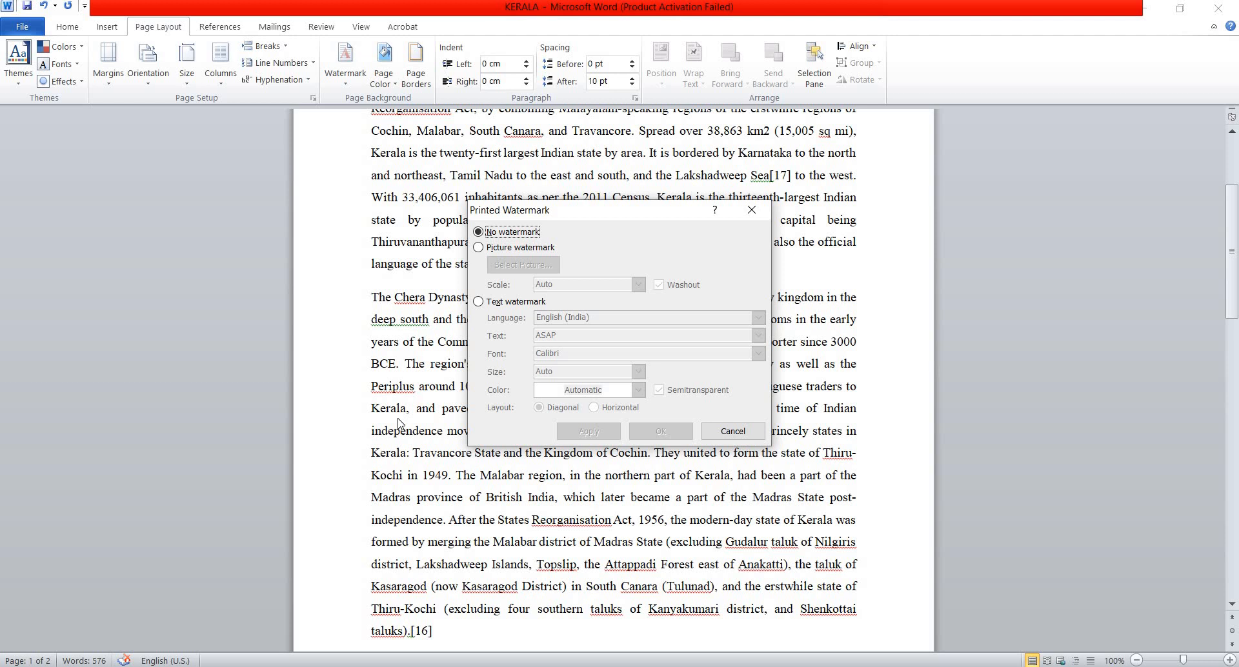
{"action": "left_click", "coordinate": [481, 303]}
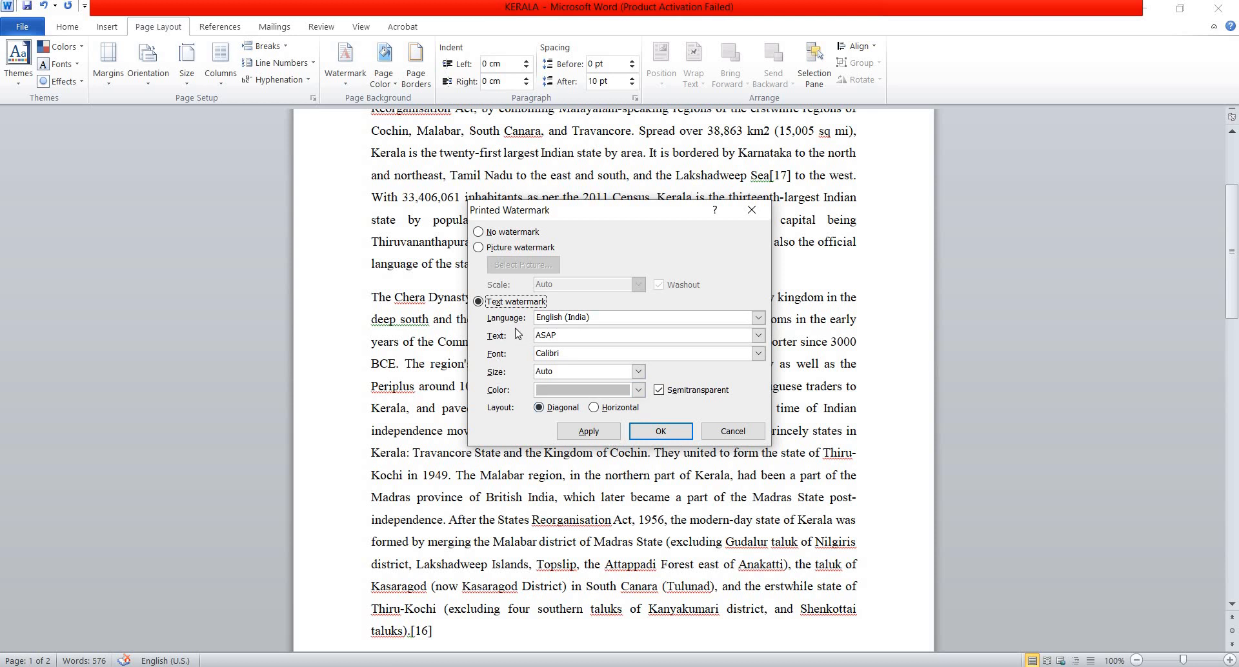
{"action": "left_click", "coordinate": [480, 250]}
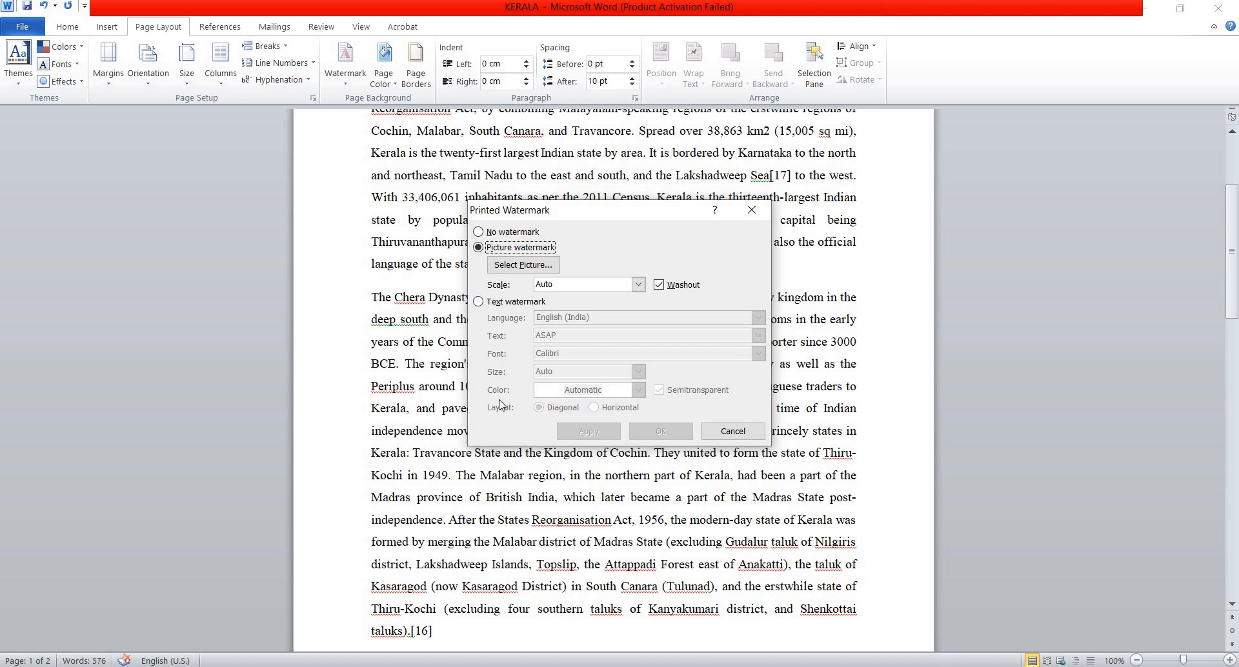
{"action": "left_click", "coordinate": [478, 302]}
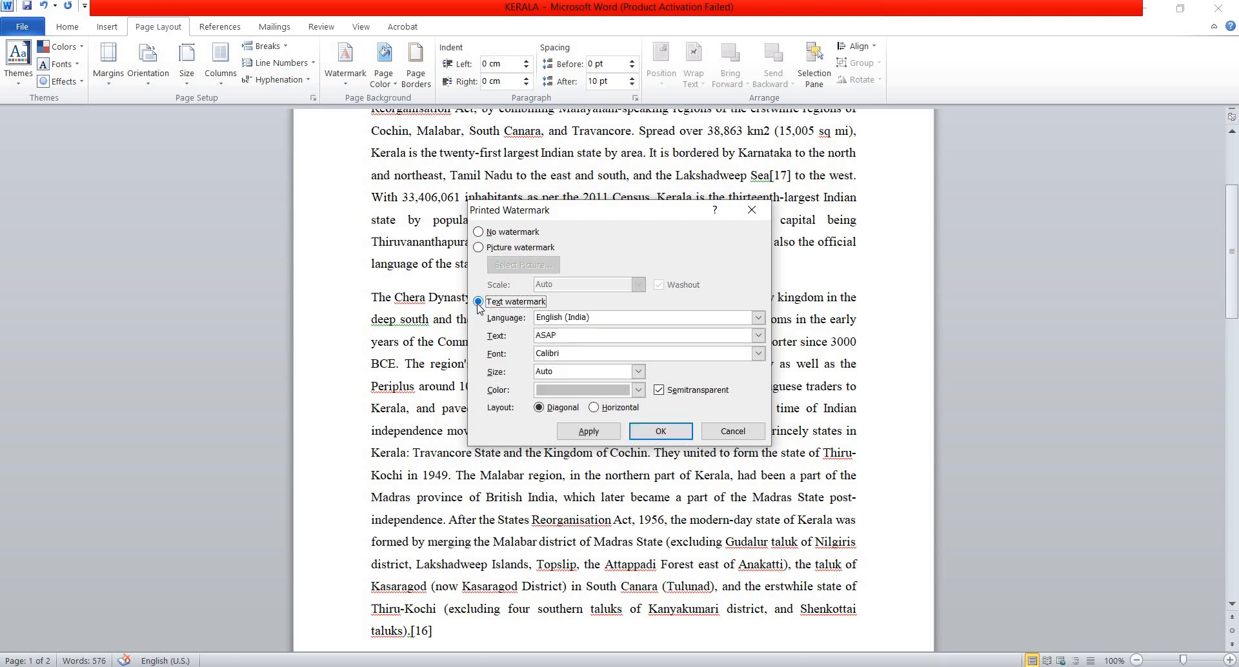
{"action": "left_click", "coordinate": [560, 335]}
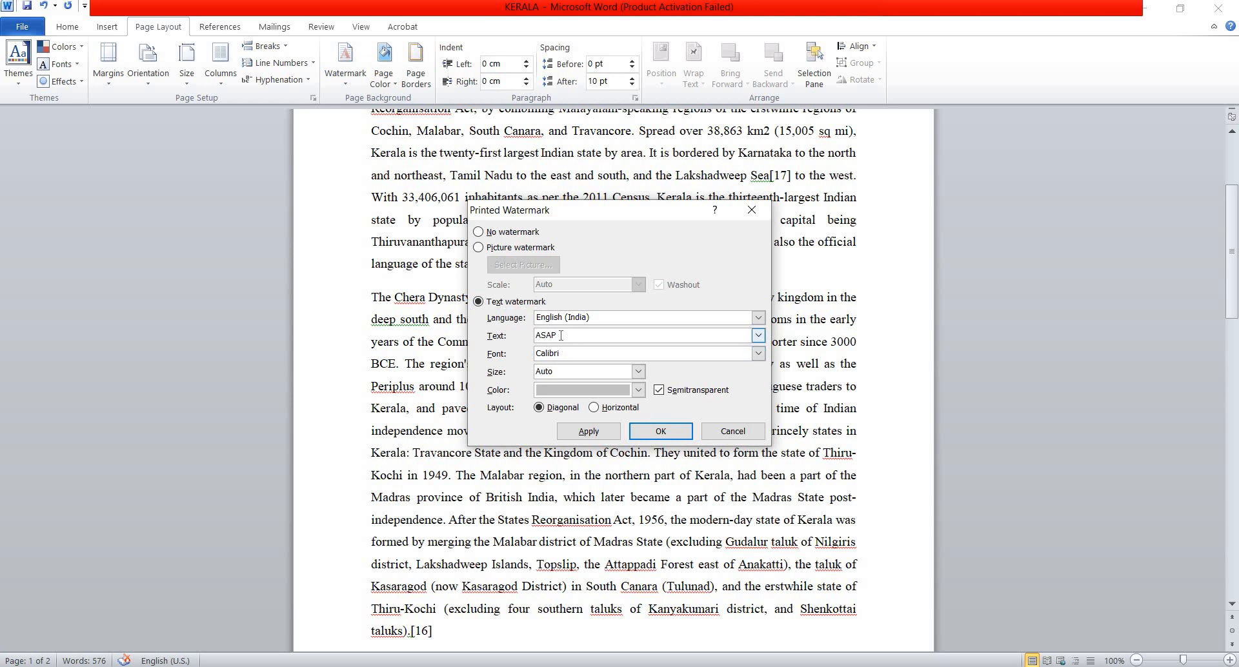
{"action": "key", "text": "BackSpace"}
{"action": "key", "text": "BackSpace"}
{"action": "key", "text": "BackSpace"}
{"action": "key", "text": "BackSpace"}
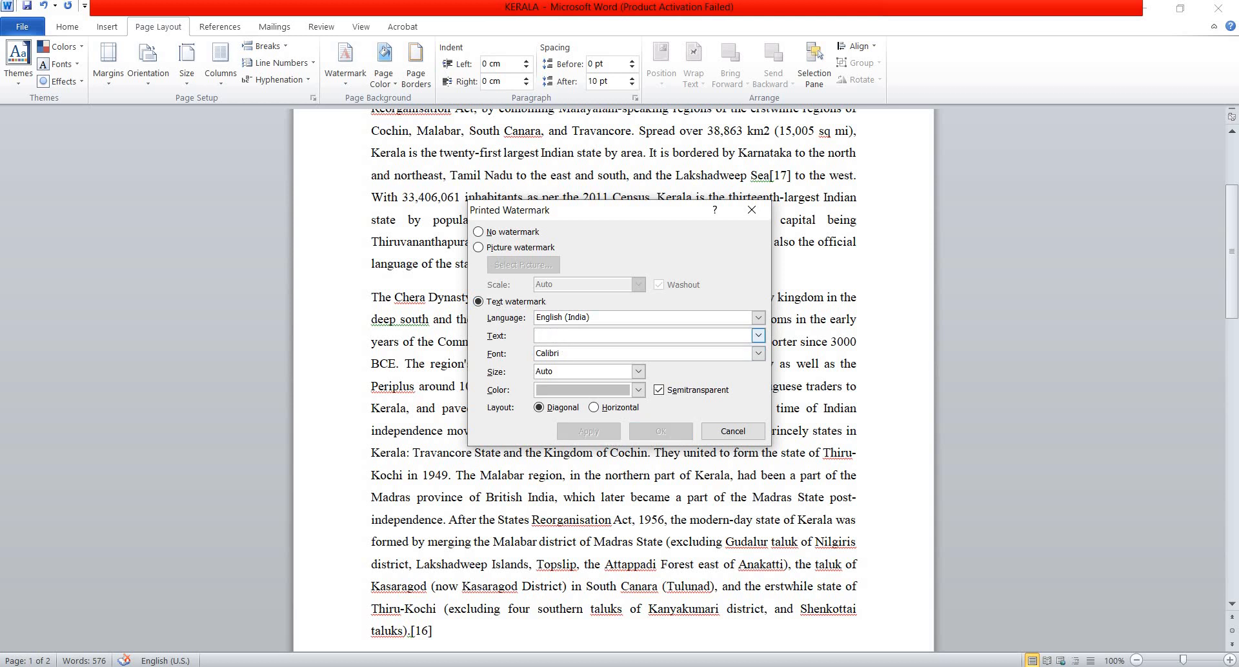
{"action": "type", "text": "NUM"}
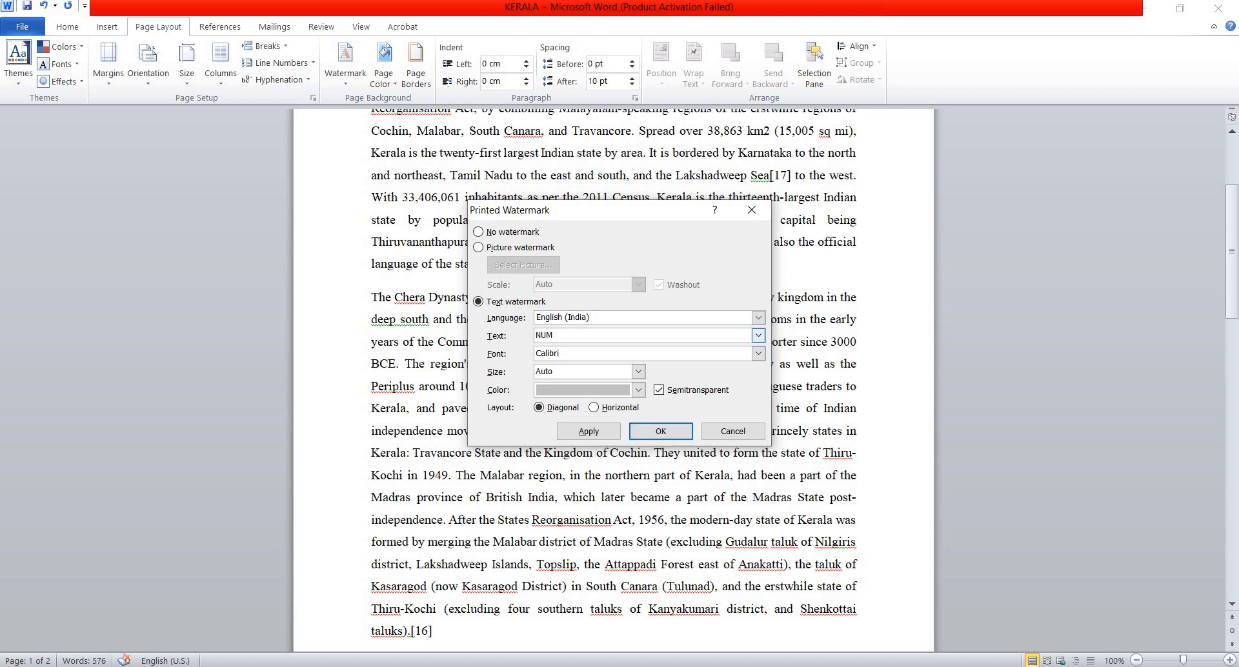
{"action": "type", "text": "BER CORNER COACHING"}
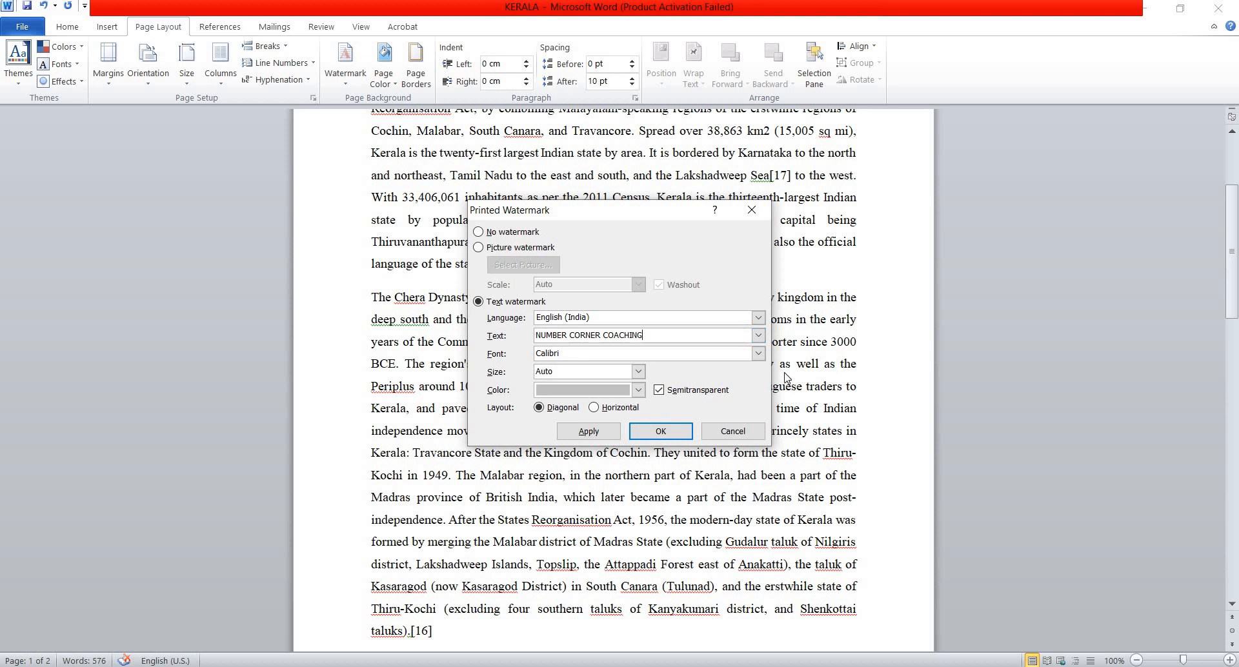
Set the custom watermark's font to Times New Roman and its size to Auto
{"action": "left_click", "coordinate": [759, 354]}
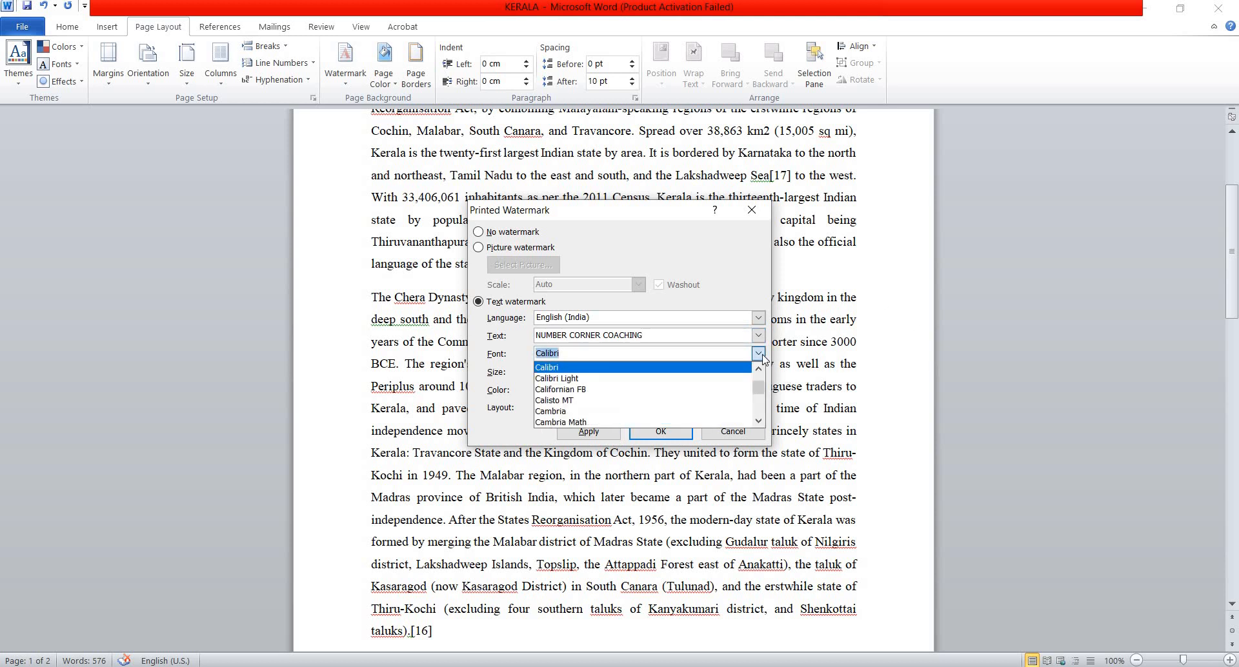
{"action": "scroll", "coordinate": [671, 394], "scroll_direction": "down", "scroll_amount": 2}
{"action": "scroll", "coordinate": [630, 404], "scroll_direction": "down", "scroll_amount": 7}
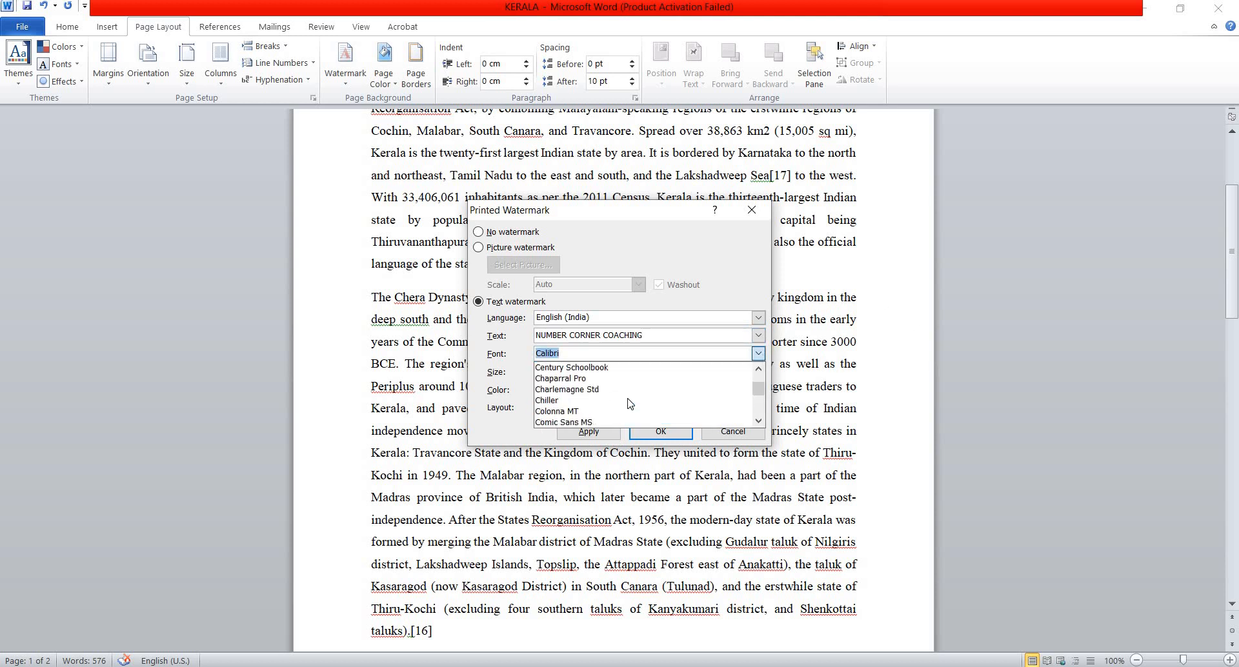
{"action": "type", "text": "TIM"}
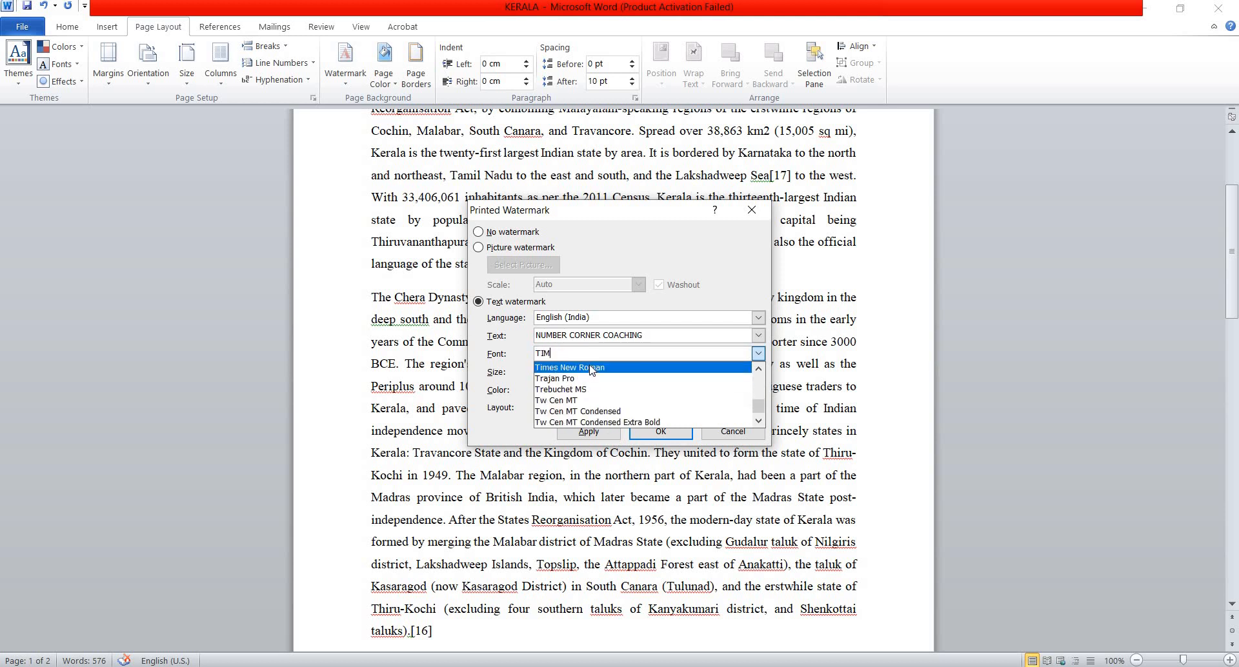
{"action": "left_click", "coordinate": [591, 368]}
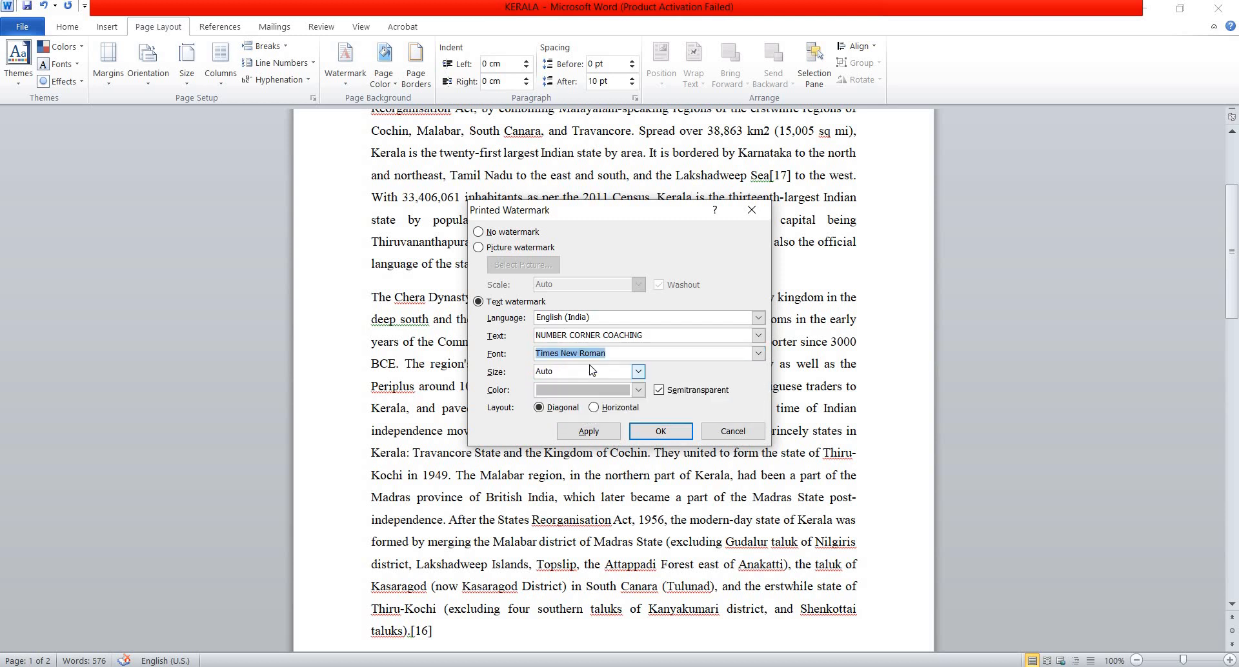
{"action": "left_click", "coordinate": [637, 372]}
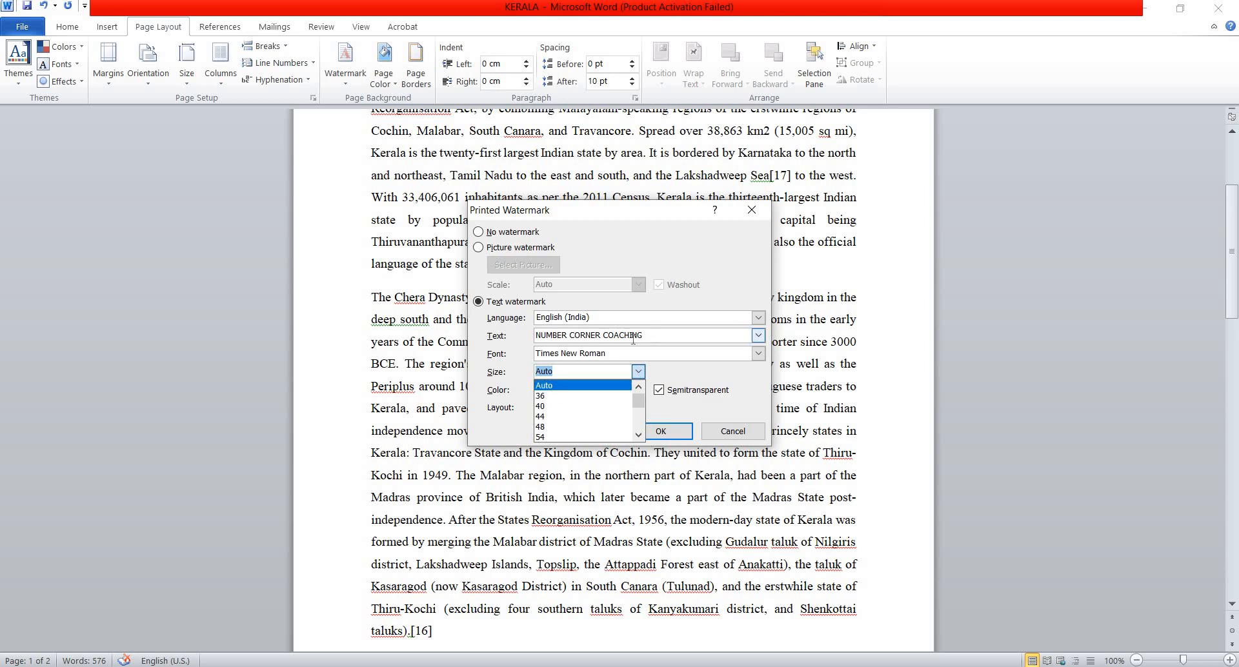
{"action": "left_click", "coordinate": [549, 387]}
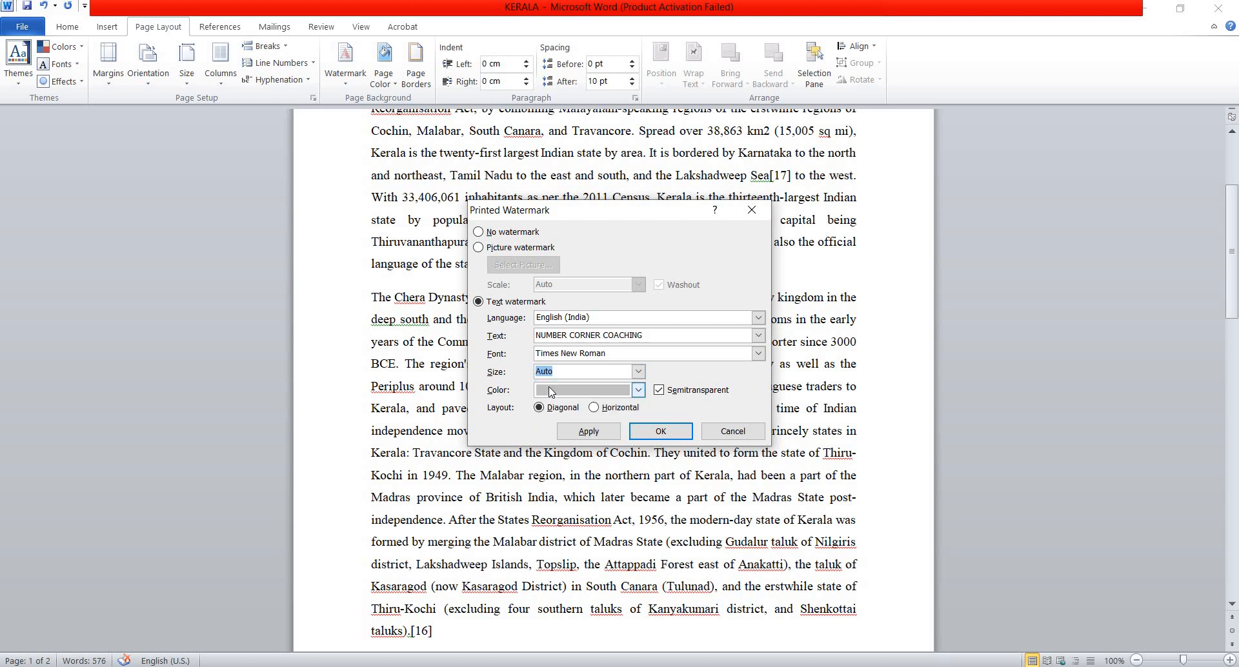
{"action": "left_click", "coordinate": [638, 371]}
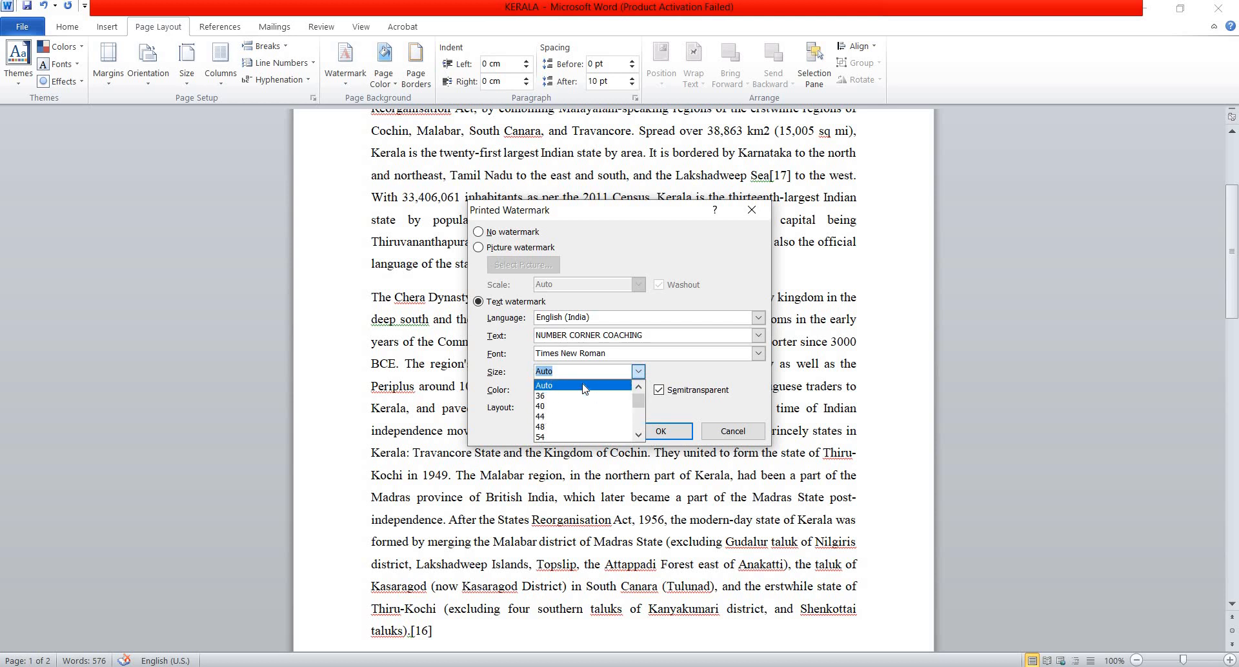
{"action": "left_click", "coordinate": [584, 386]}
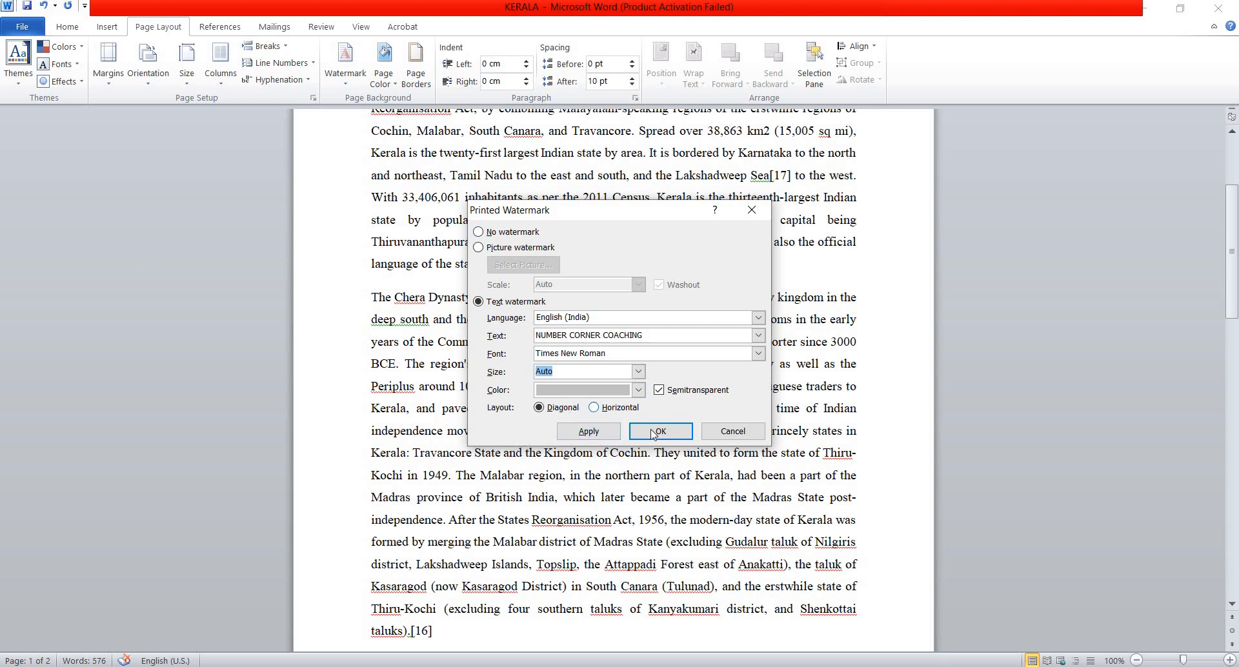
Apply the custom text watermark, close its settings and check it on both pages
{"action": "left_click", "coordinate": [602, 436]}
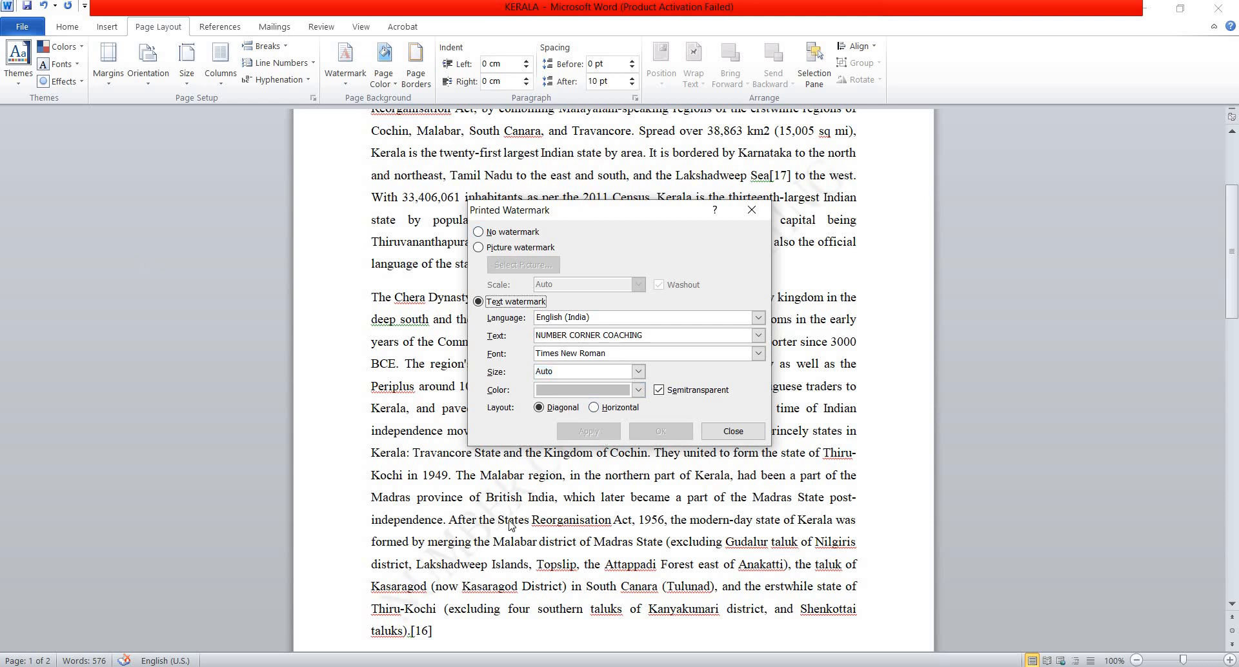
{"action": "left_click_drag", "start_coordinate": [591, 216], "coordinate": [955, 214]}
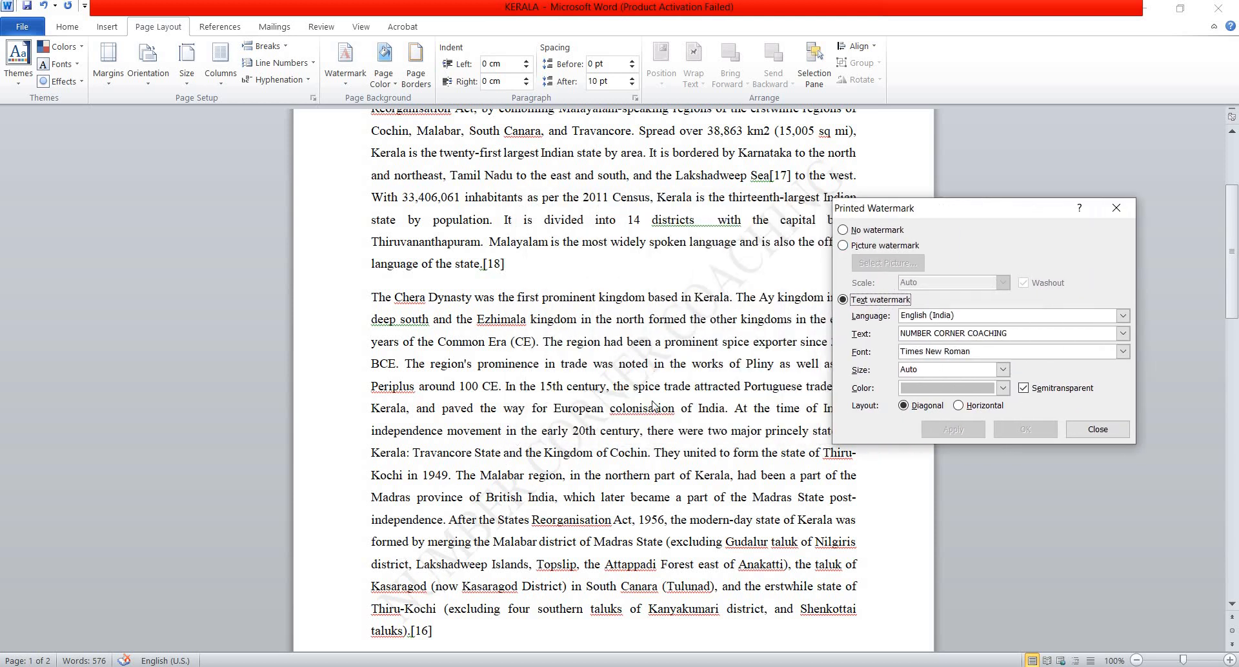
{"action": "left_click", "coordinate": [1098, 429]}
{"action": "scroll", "coordinate": [547, 451], "scroll_direction": "down", "scroll_amount": 10}
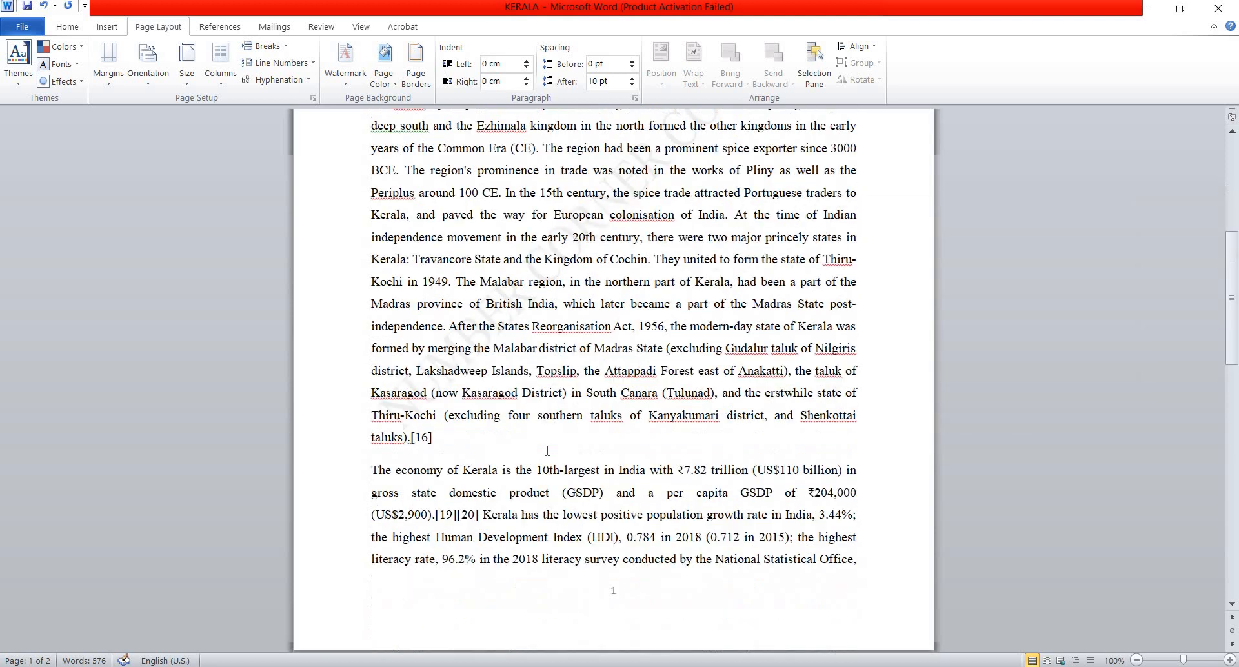
{"action": "scroll", "coordinate": [548, 451], "scroll_direction": "down", "scroll_amount": 10}
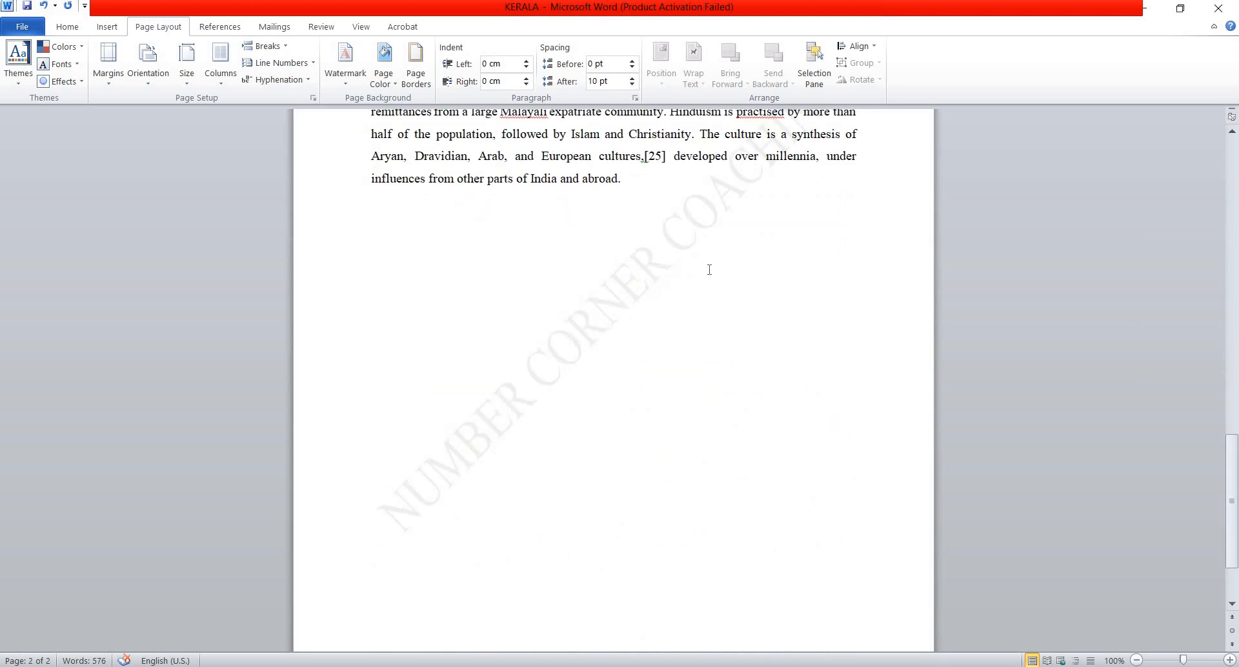
After a blank line below the last paragraph on page 2, add "The culture is a synthesis of Aryan,Dravidian,Arab and European cultures…….."
{"action": "left_click", "coordinate": [637, 178]}
{"action": "key", "text": "Return"}
{"action": "key", "text": "Return"}
{"action": "scroll", "coordinate": [613, 381], "scroll_direction": "up", "scroll_amount": 6}
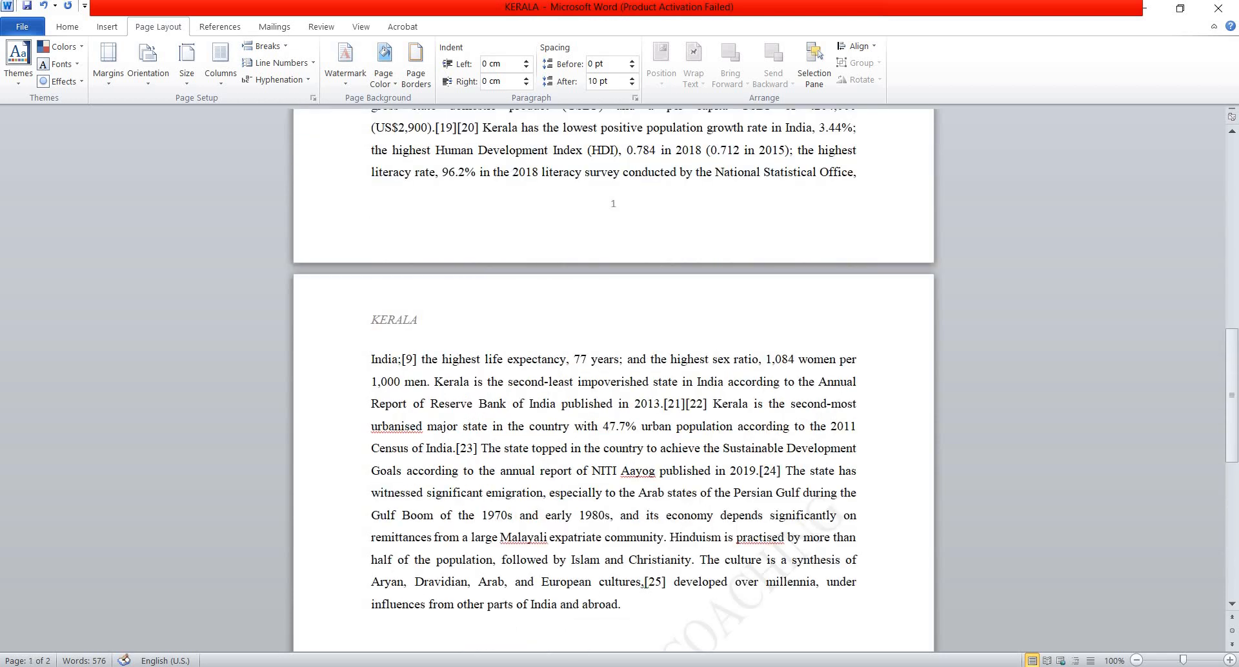
{"action": "scroll", "coordinate": [696, 302], "scroll_direction": "down", "scroll_amount": 3}
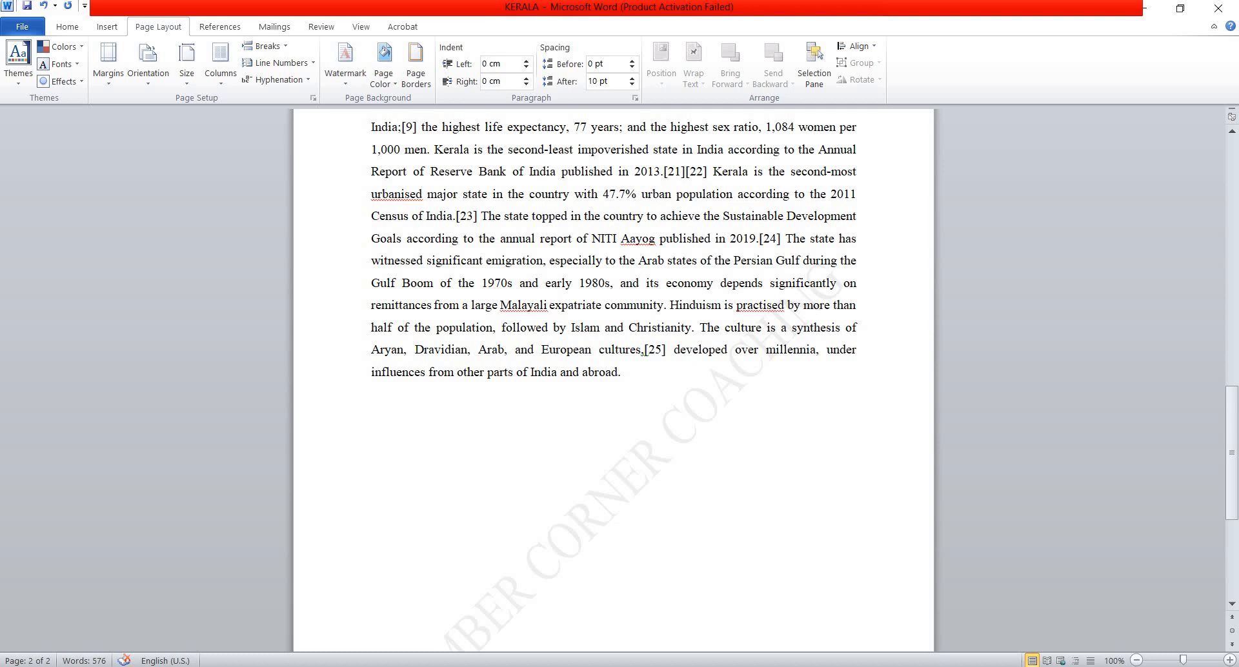
{"action": "type", "text": "The culture is a synth"}
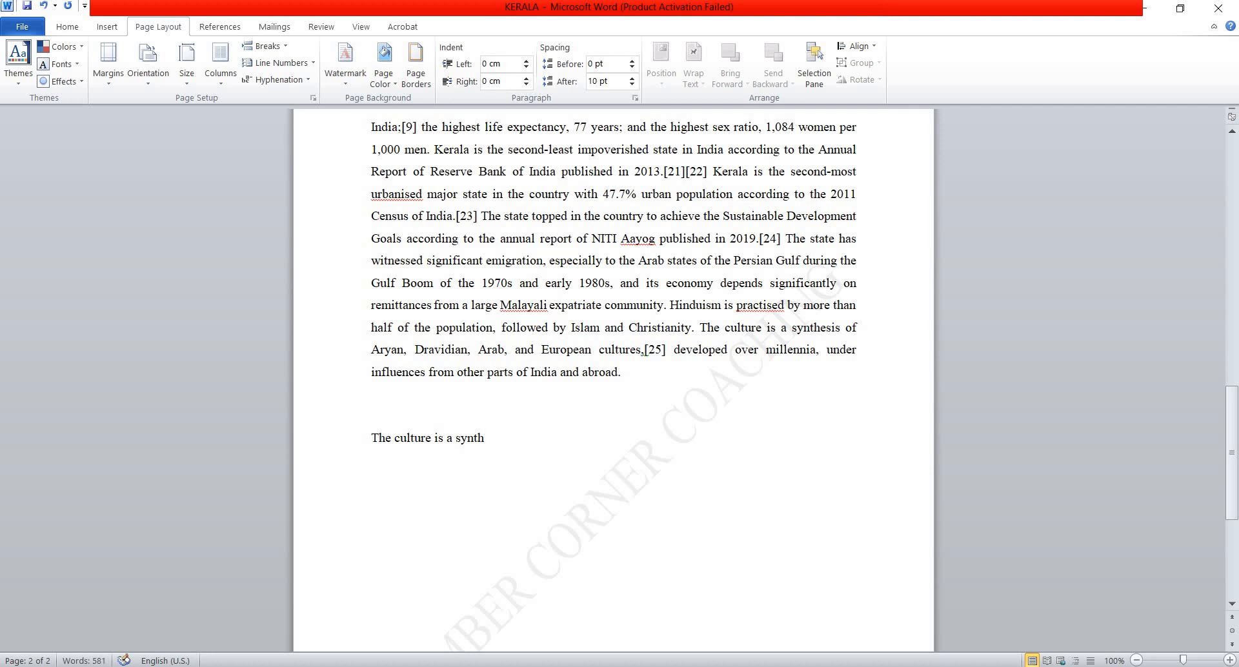
{"action": "type", "text": "esis of Aryan,Dravidian,"}
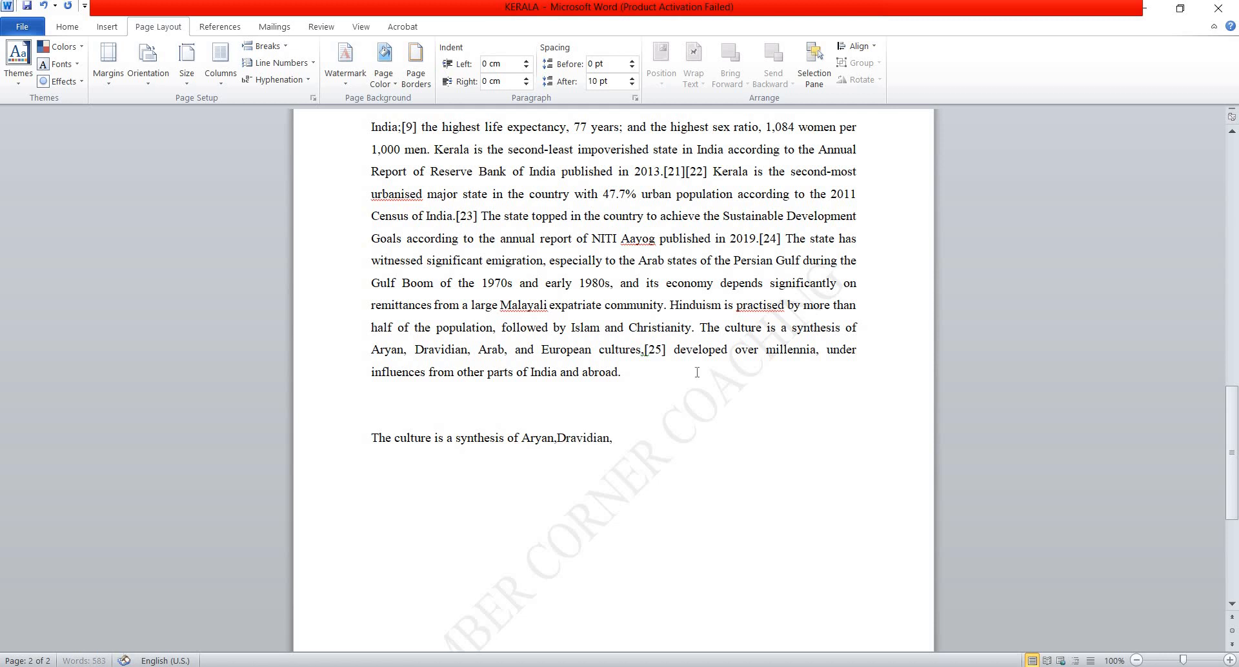
{"action": "type", "text": "Arab and Europen"}
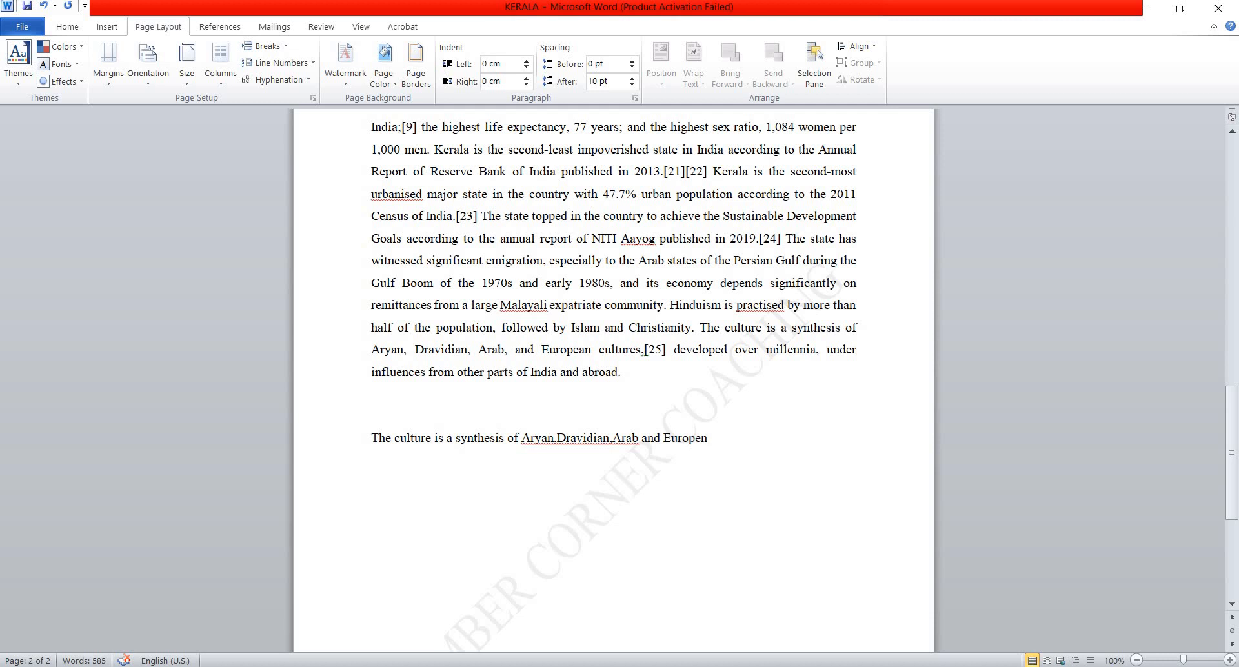
{"action": "key", "text": "BackSpace"}
{"action": "type", "text": "an cu"}
{"action": "type", "text": "ltures..."}
{"action": "type", "text": "...."}
{"action": "scroll", "coordinate": [695, 451], "scroll_direction": "down", "scroll_amount": 1}
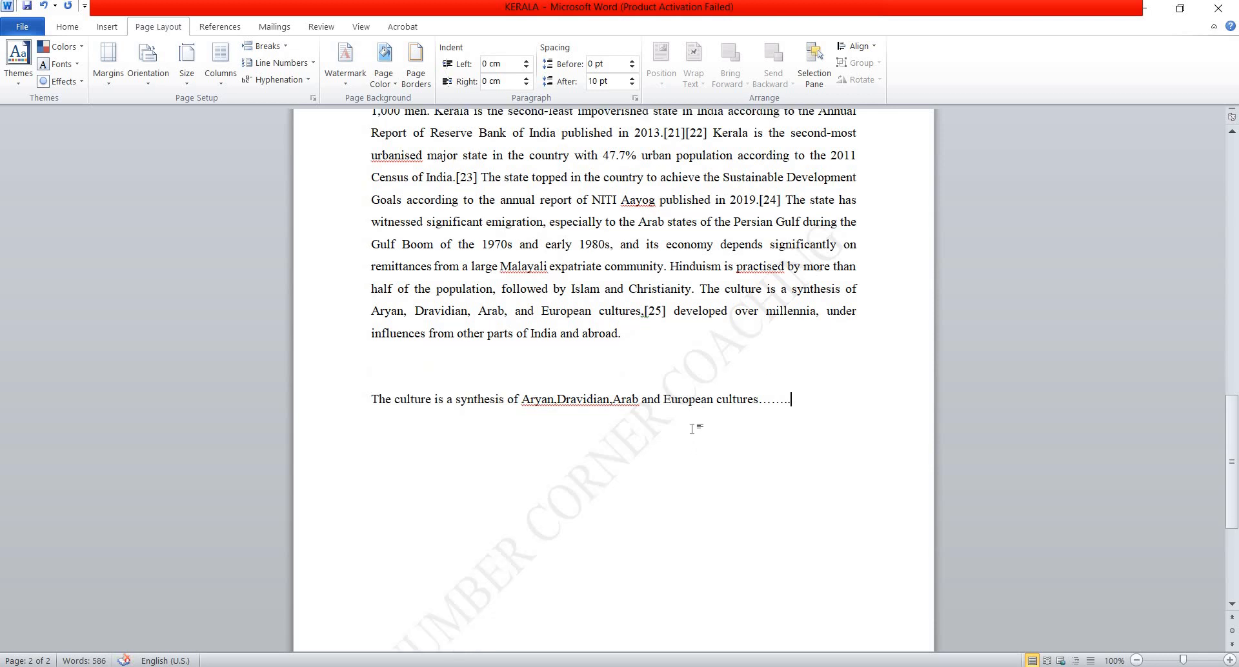